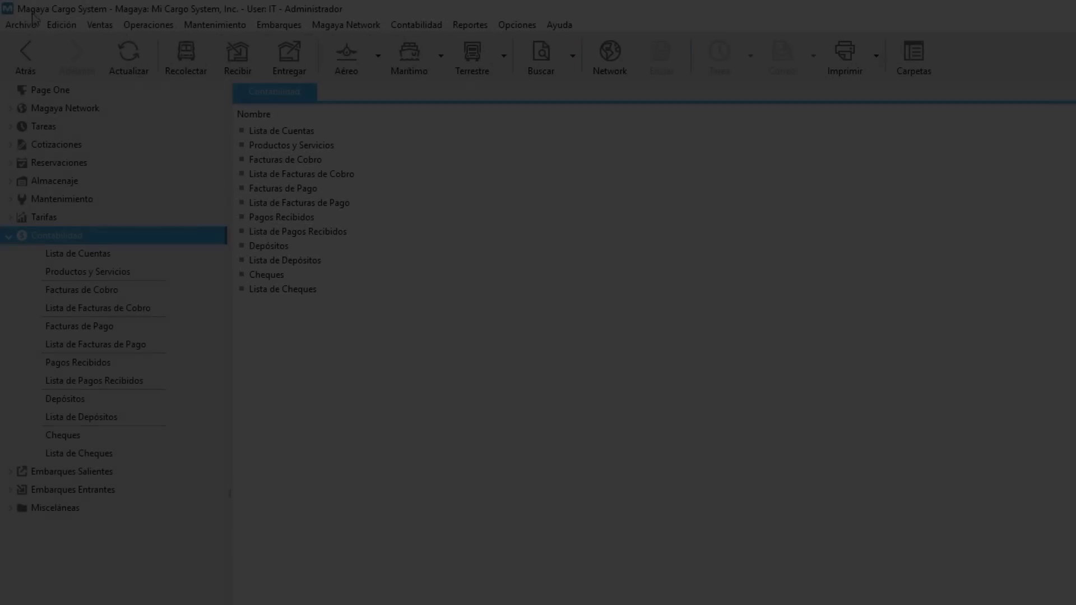
- Examine the currency list in the accounting configuration and open the Japanese Yen entry
{"action": "left_click", "coordinate": [21, 24]}
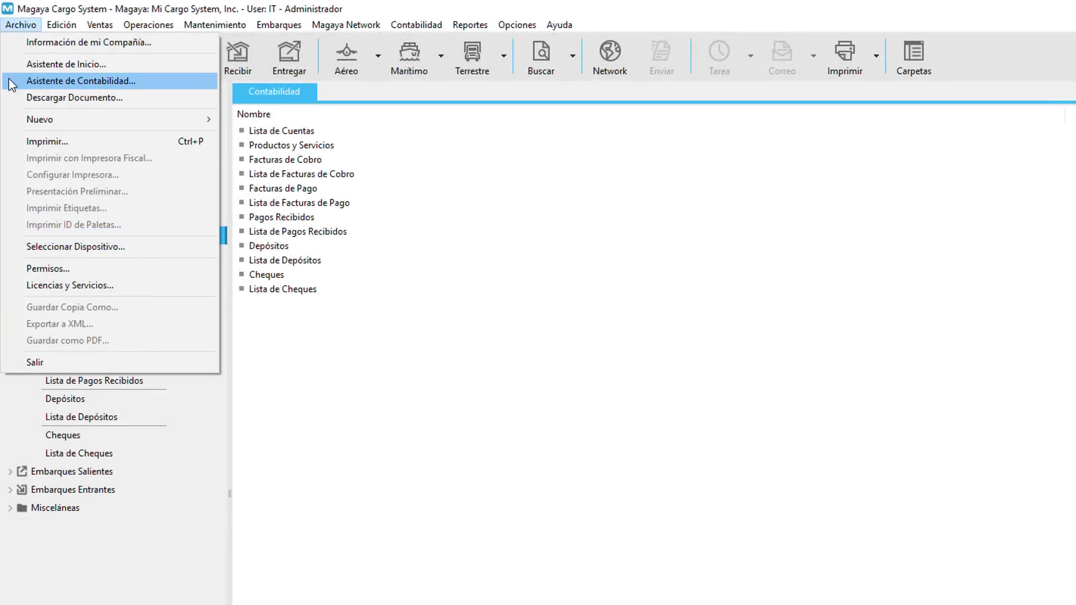
{"action": "left_click", "coordinate": [13, 83]}
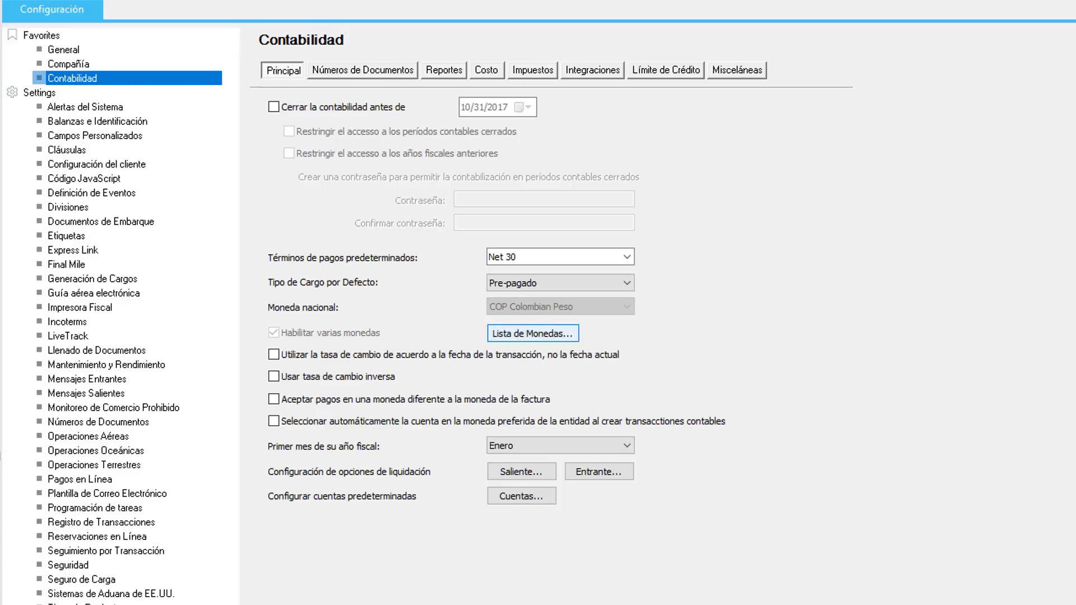
{"action": "left_click", "coordinate": [573, 335]}
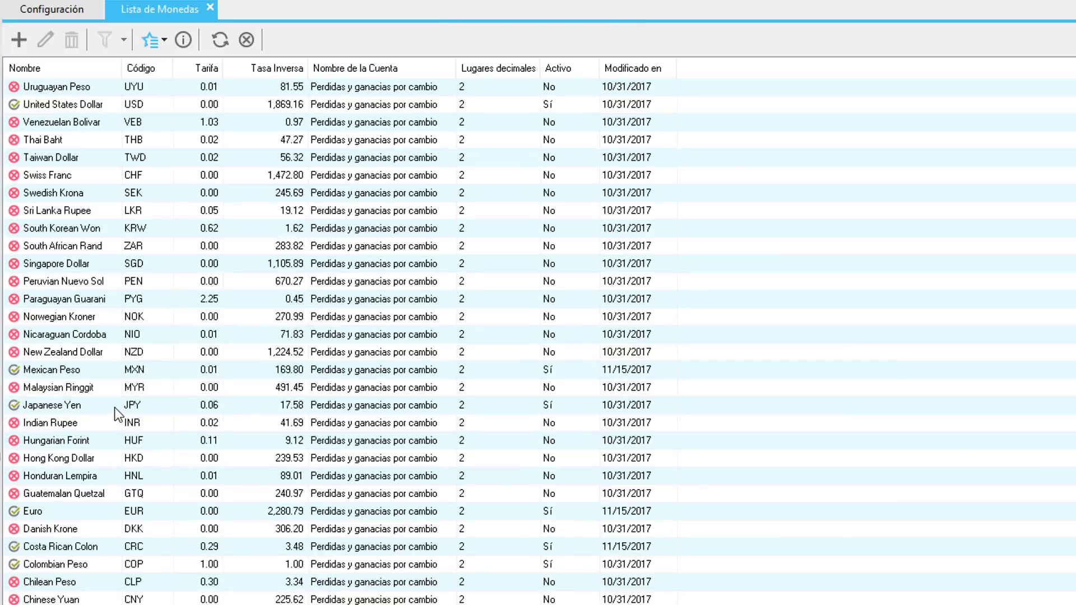
{"action": "double_click", "coordinate": [115, 408]}
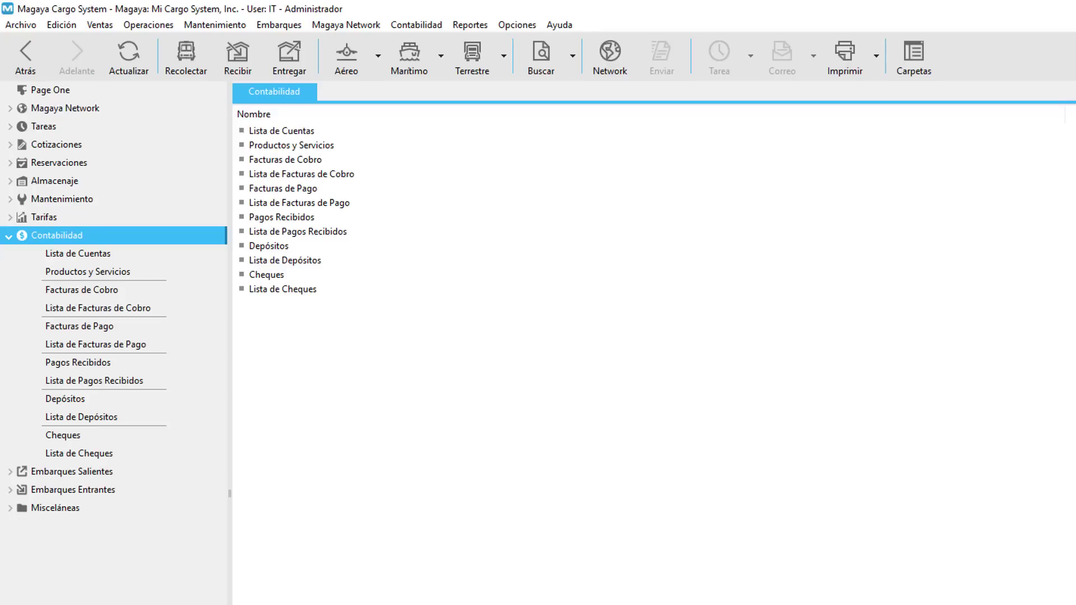
- Create a new account in the Lista de Cuentas with the type Tarjeta de Crédito
{"action": "left_click", "coordinate": [281, 130]}
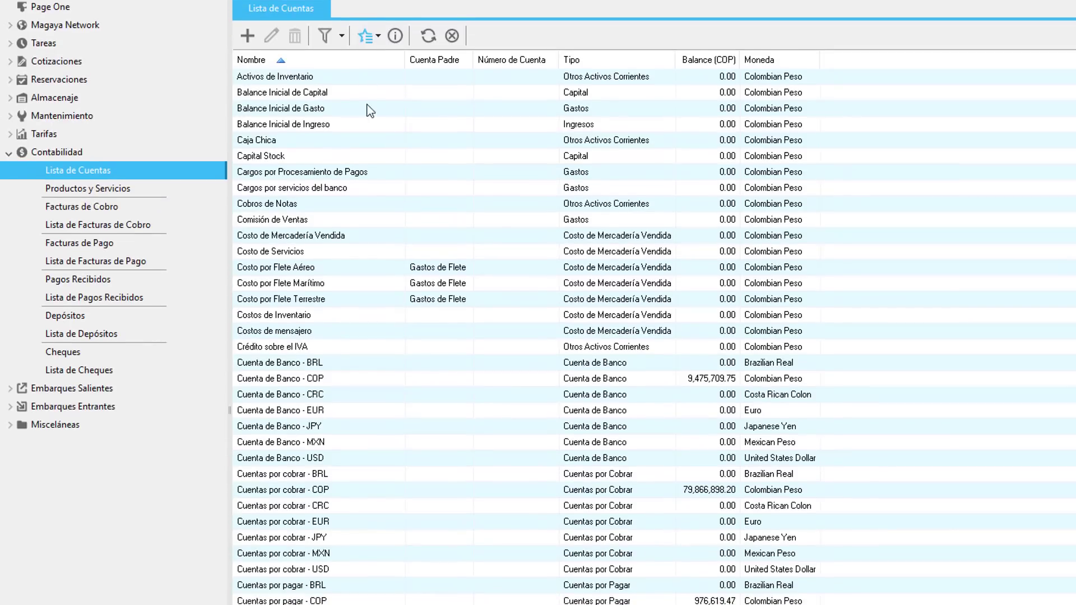
{"action": "left_click", "coordinate": [248, 37]}
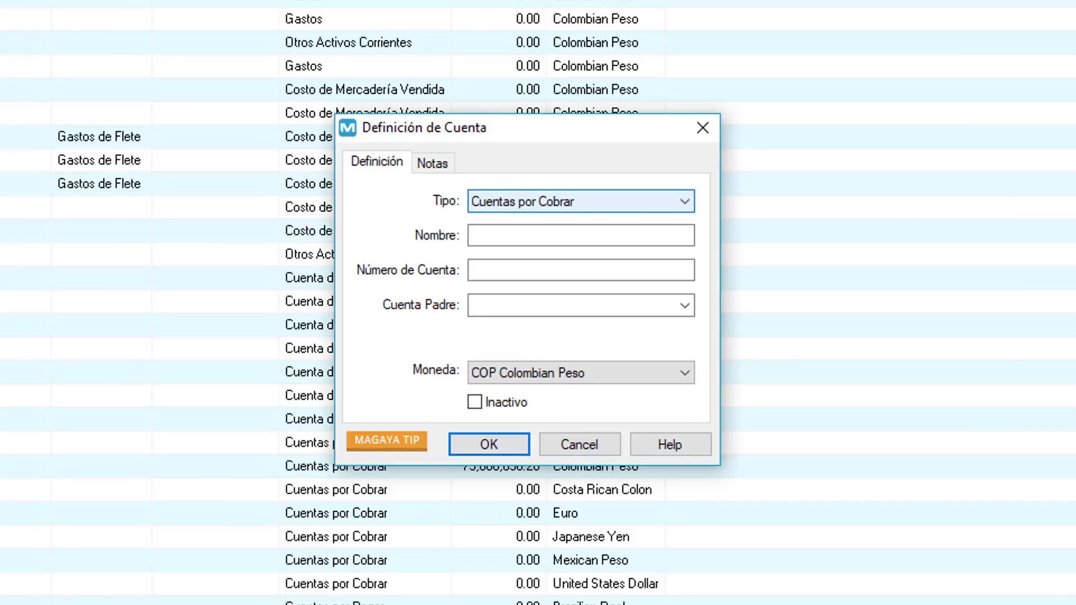
{"action": "left_click", "coordinate": [581, 201]}
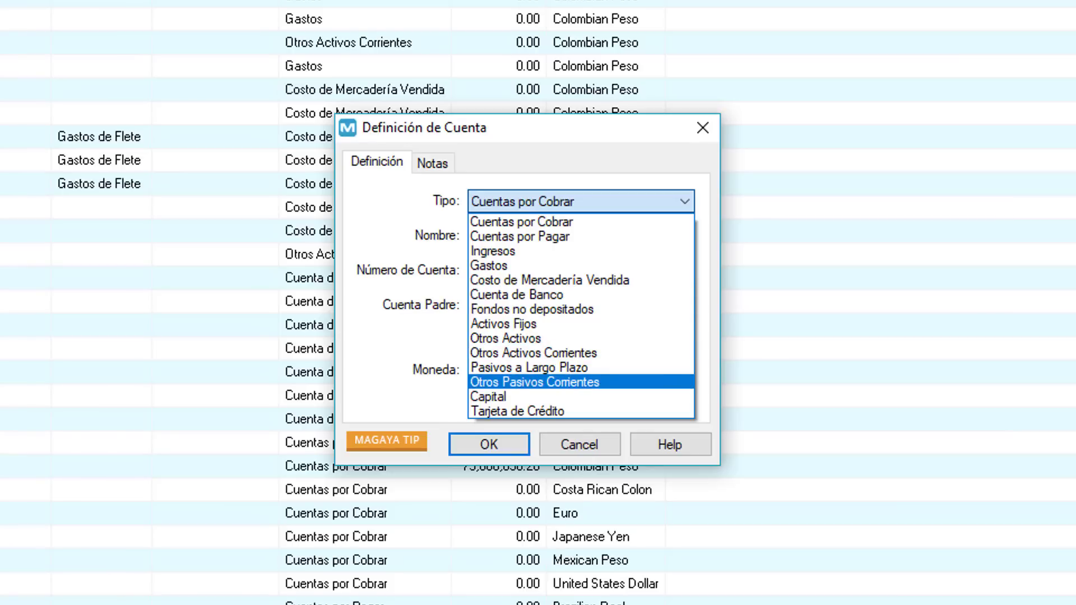
{"action": "key", "text": "Escape"}
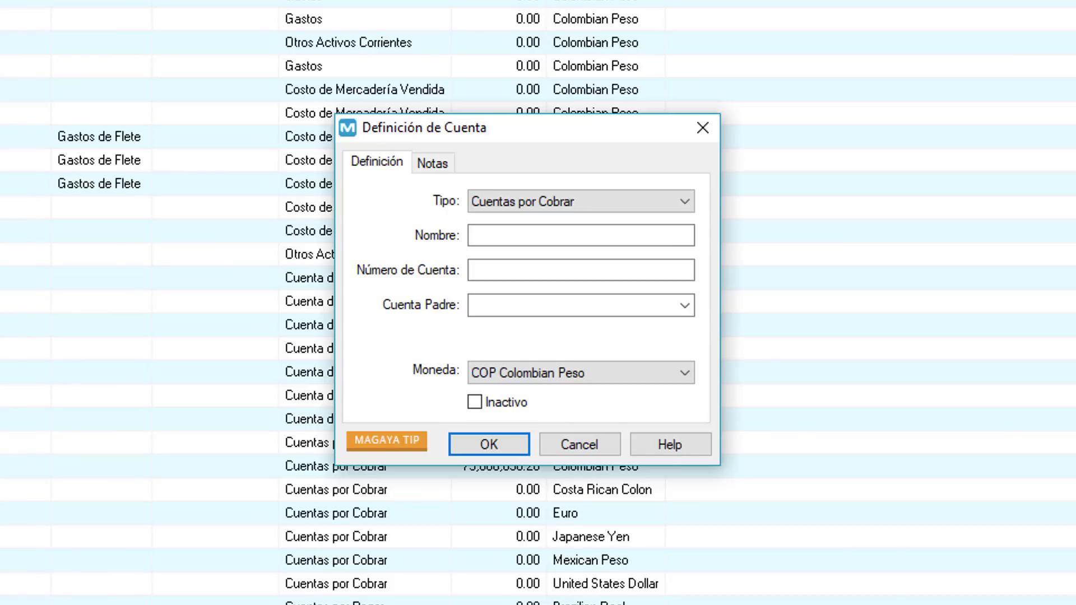
{"action": "key", "text": "alt+Down"}
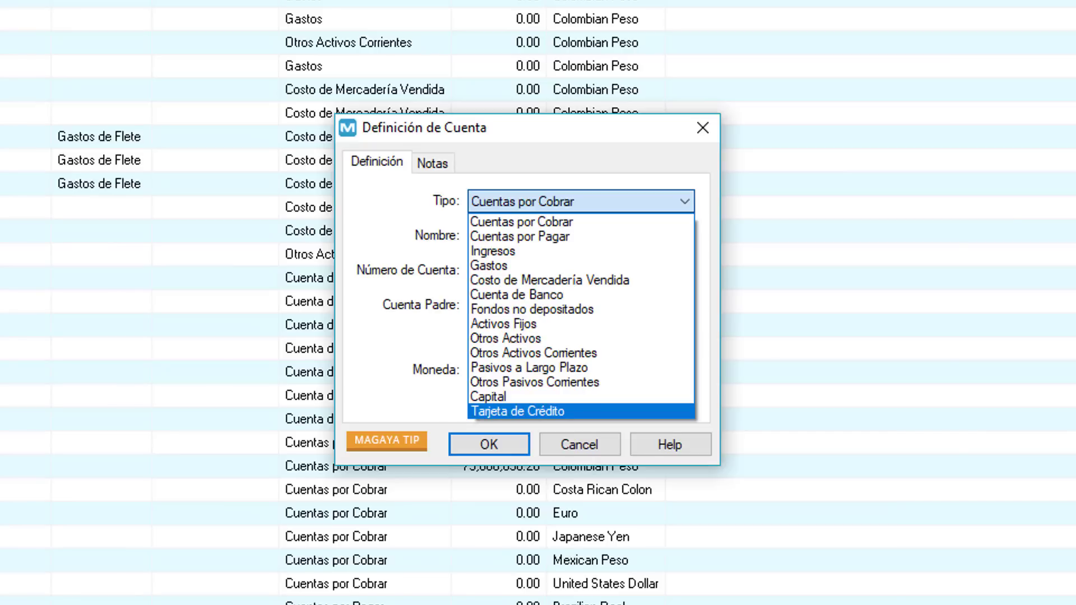
{"action": "key", "text": "Tab"}
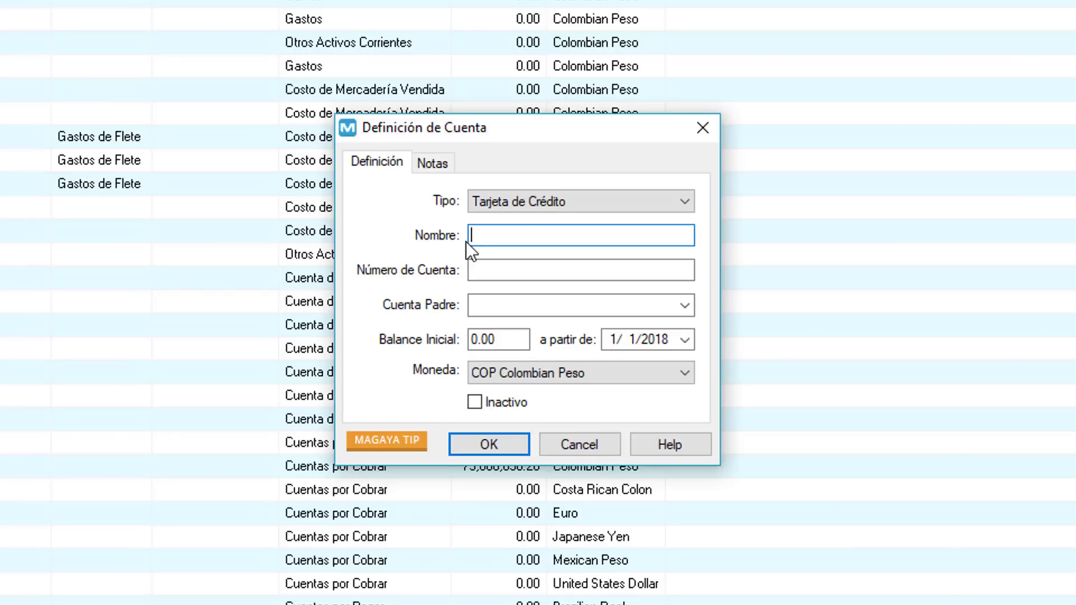
- Enter the card's account number and name the account with that number followed by "- Mastercard"
{"action": "type", "text": "Mastercard"}
{"action": "key", "text": "Tab"}
{"action": "type", "text": "4567"}
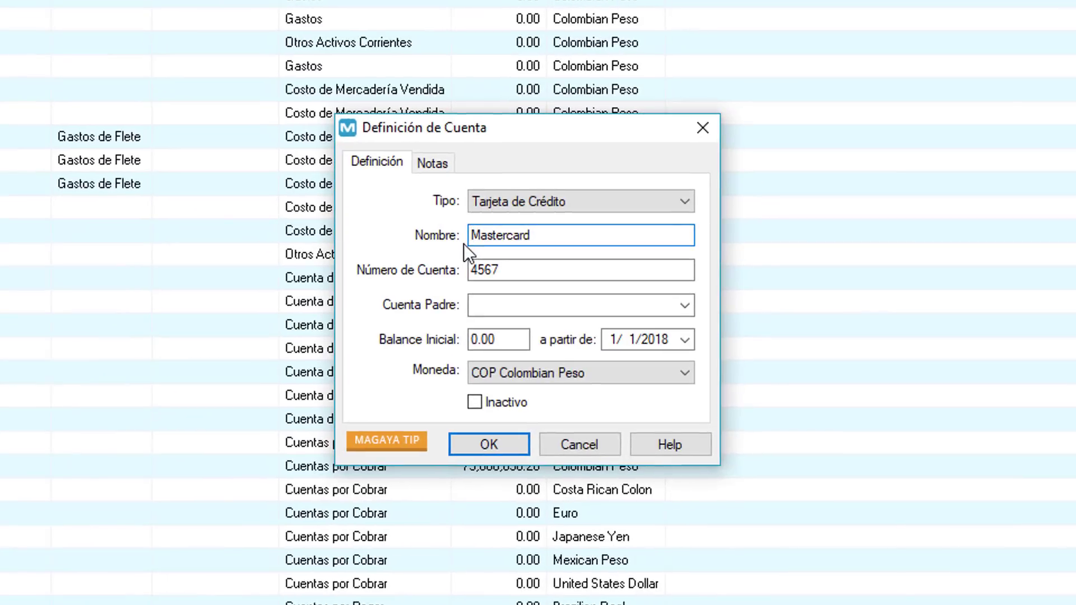
{"action": "left_click", "coordinate": [689, 336]}
{"action": "type", "text": "4567 -"}
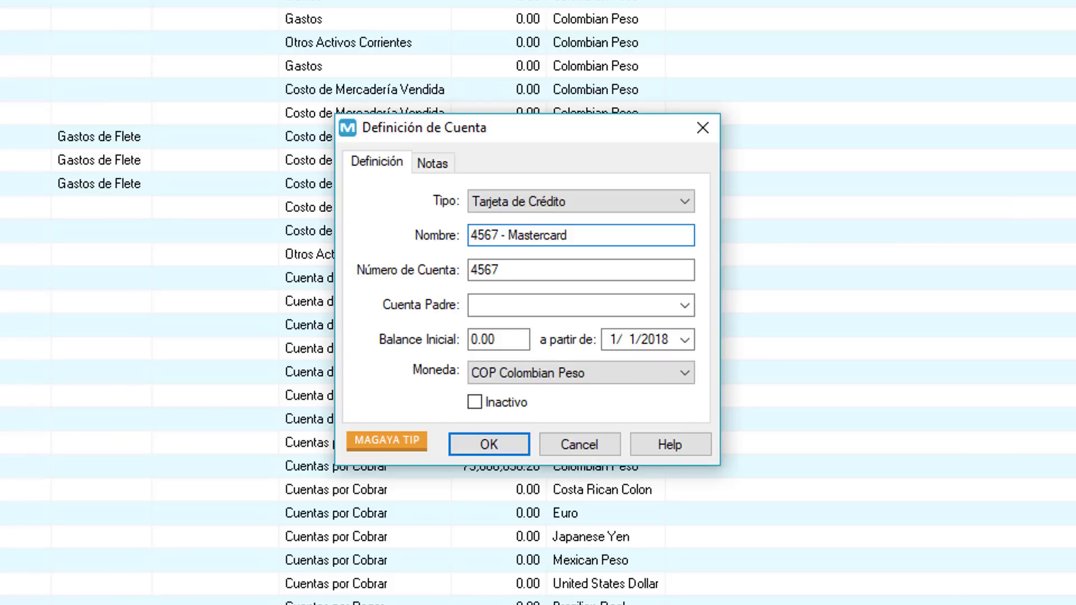
{"action": "key", "text": "Tab"}
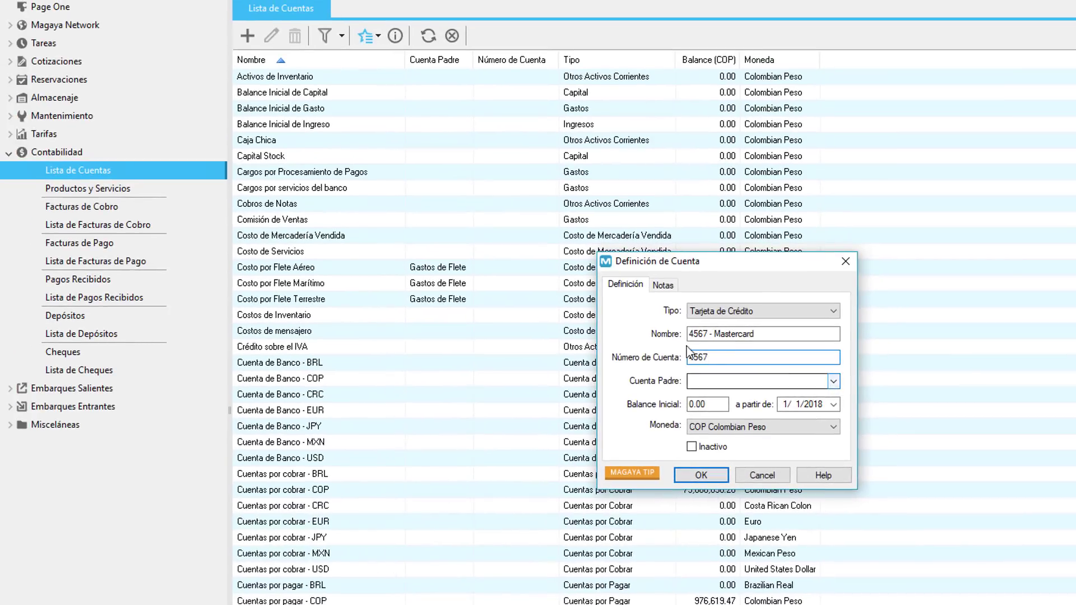
- Set the account's opening balance to 1000, leaving the parent account empty and COP Colombian Peso as the currency
{"action": "key", "text": "Tab"}
{"action": "key", "text": "Tab"}
{"action": "type", "text": "1000"}
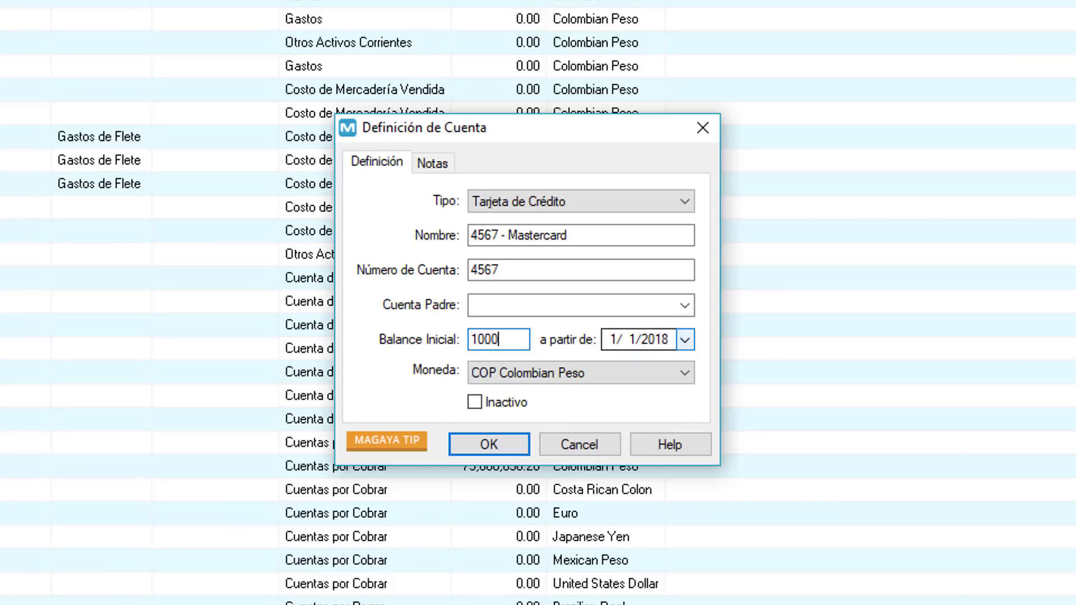
{"action": "left_click", "coordinate": [687, 371]}
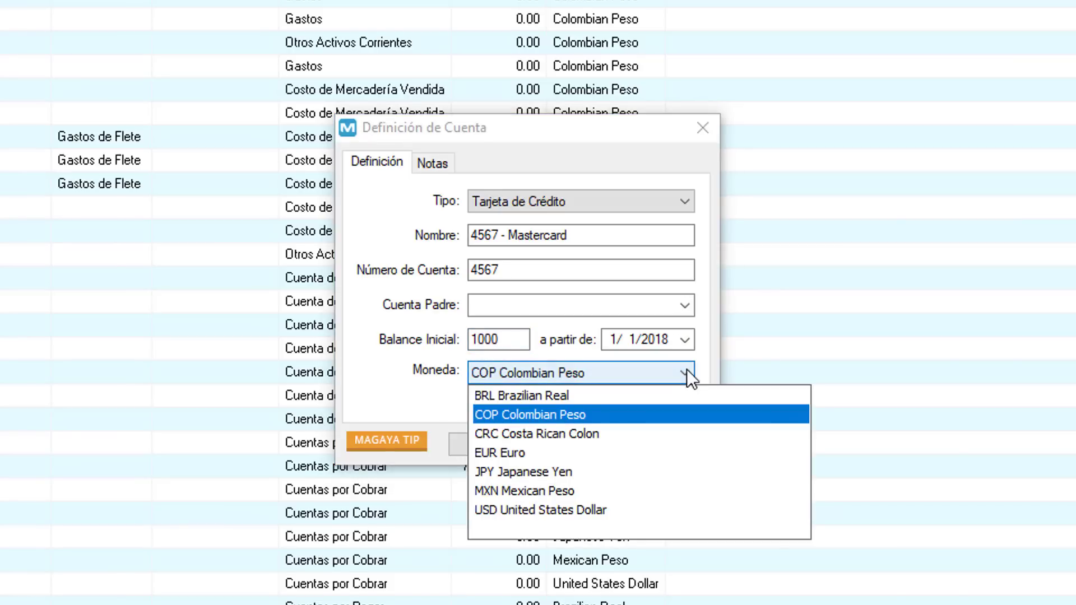
{"action": "left_click", "coordinate": [688, 369]}
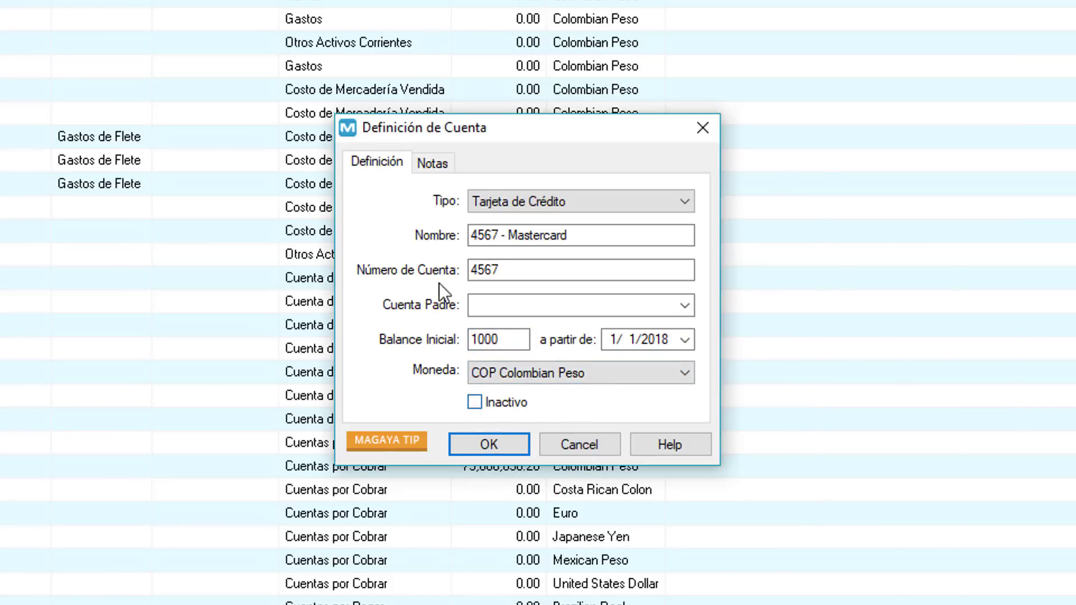
- Check the new account's notes without adding any, and save the account
{"action": "left_click", "coordinate": [449, 172]}
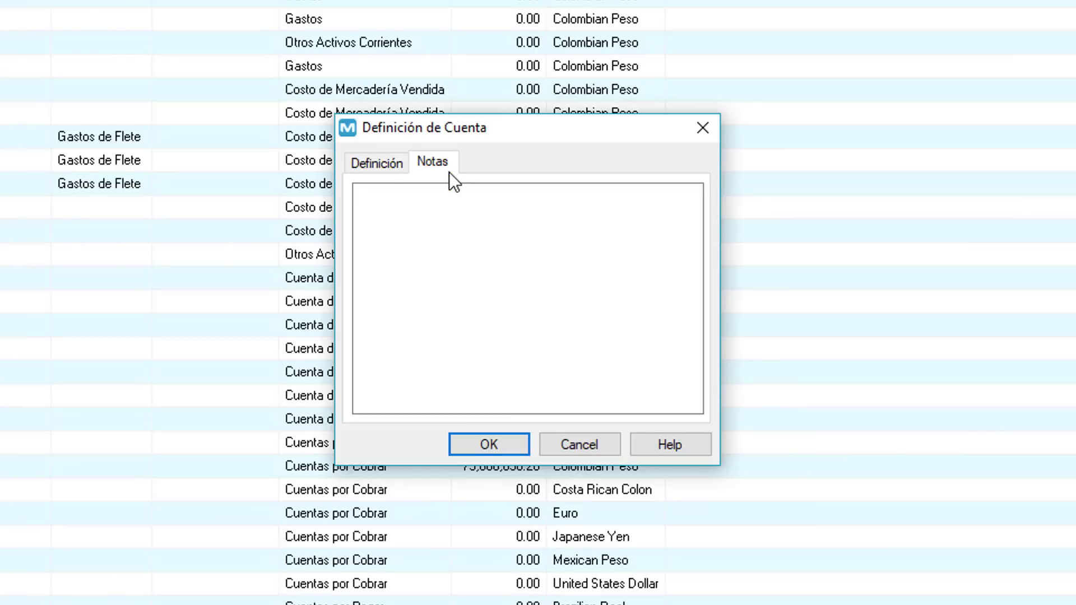
{"action": "key", "text": "ctrl+shift+Tab"}
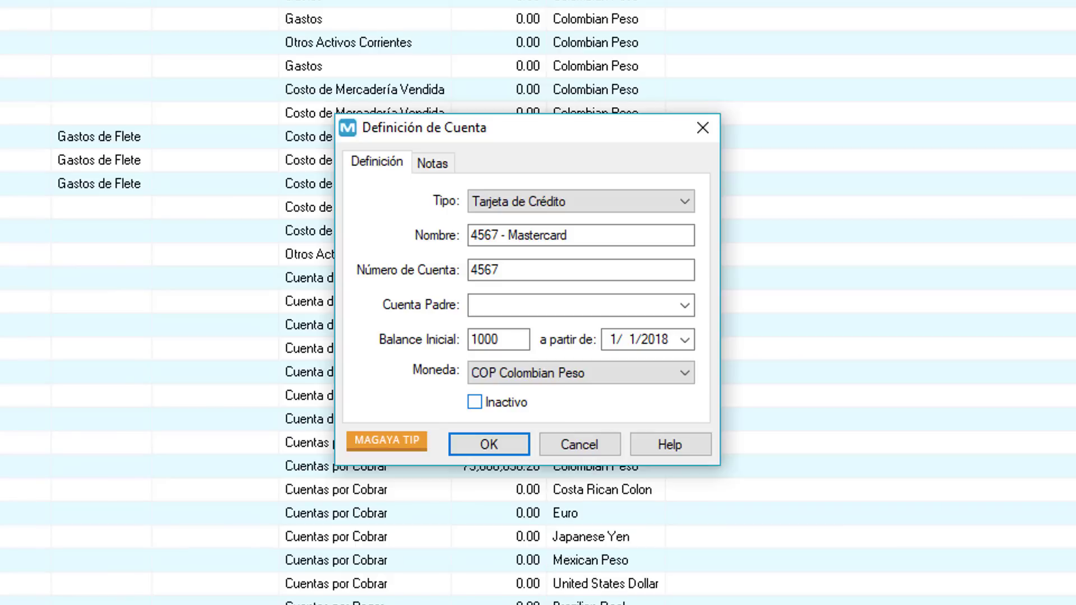
{"action": "key", "text": "ctrl+Tab"}
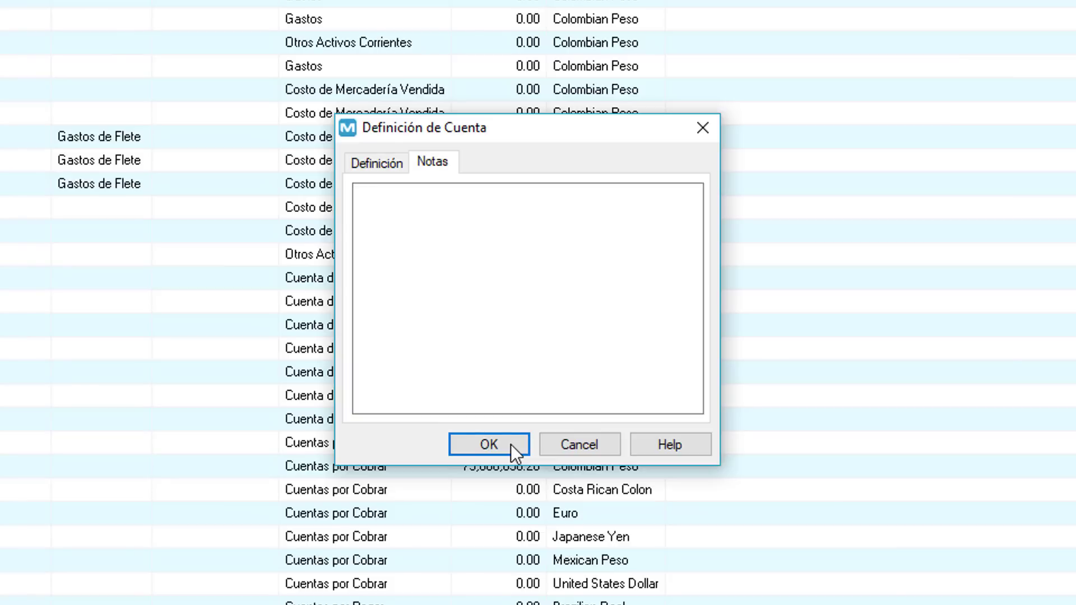
{"action": "left_click", "coordinate": [510, 444]}
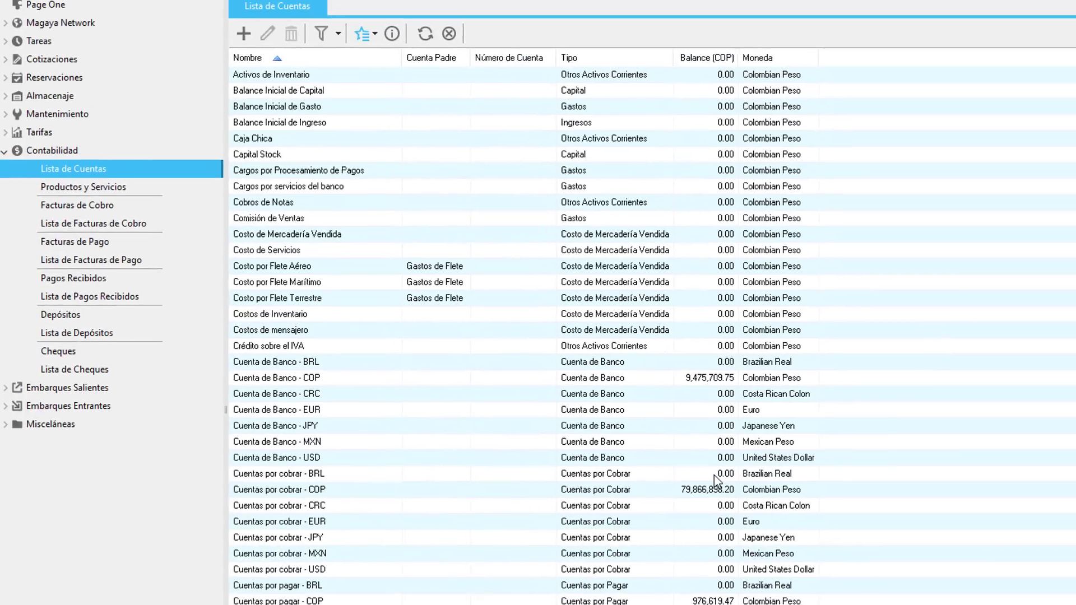
- Refresh the account list and sort it by name in ascending order
{"action": "left_click", "coordinate": [429, 35]}
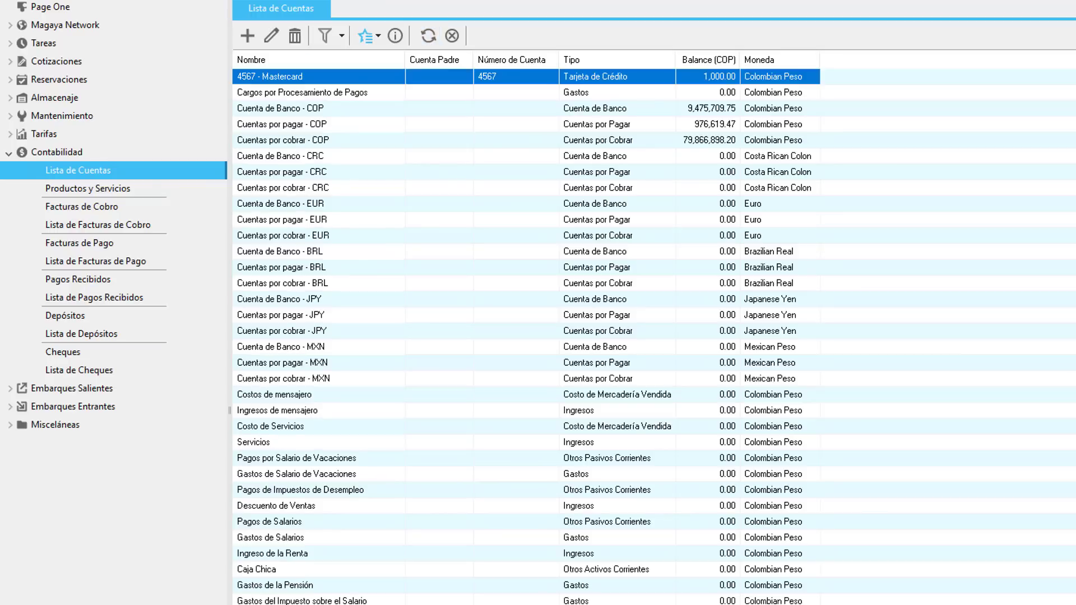
{"action": "left_click", "coordinate": [334, 60]}
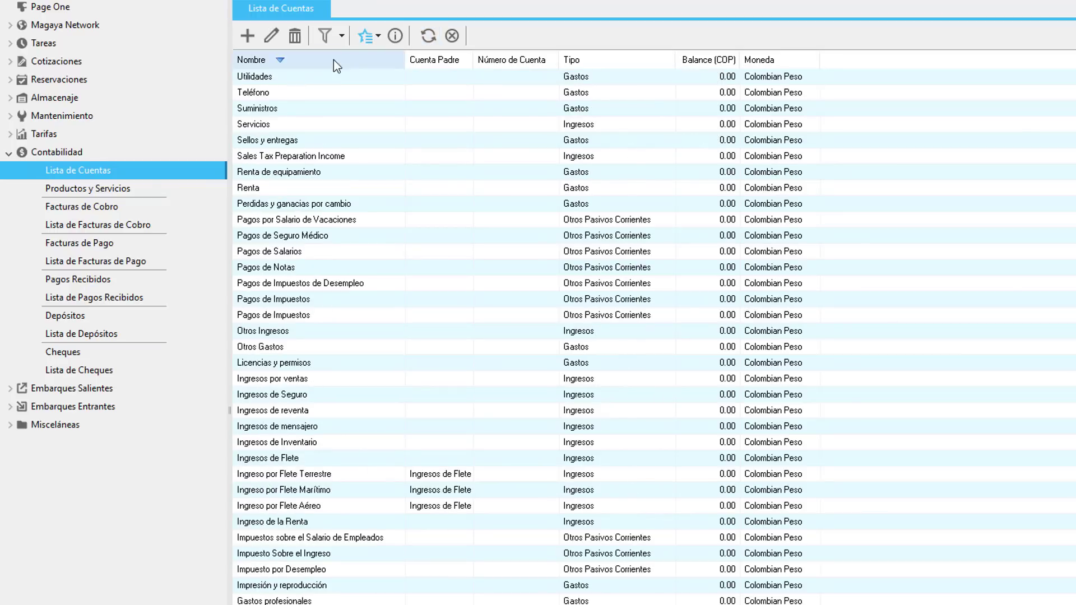
{"action": "left_click", "coordinate": [334, 59]}
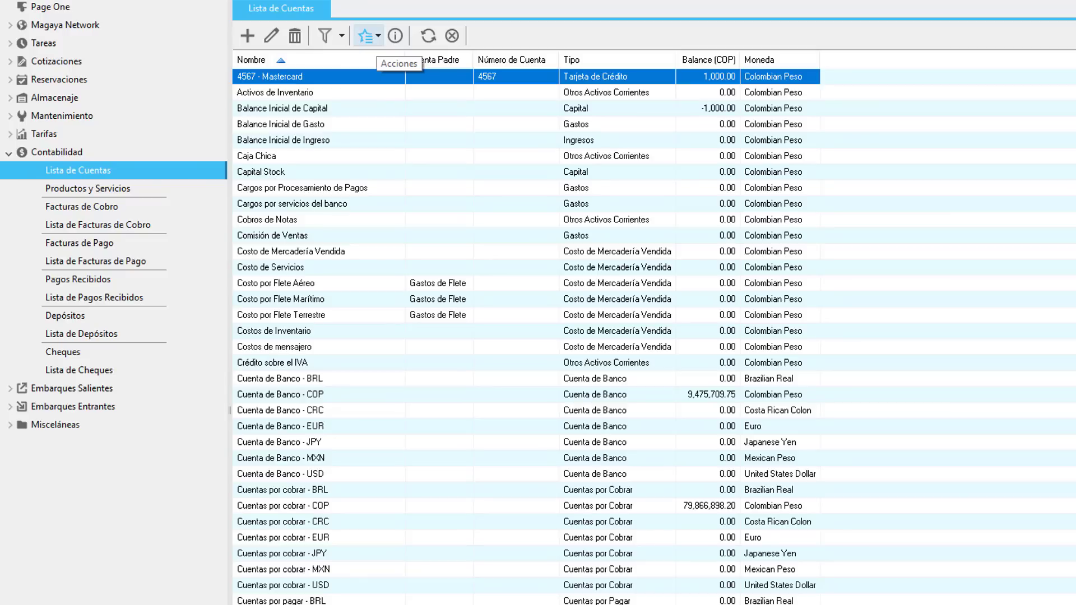
- Open the general accounting entry that records the Mastercard account's opening balance
{"action": "left_click", "coordinate": [377, 42]}
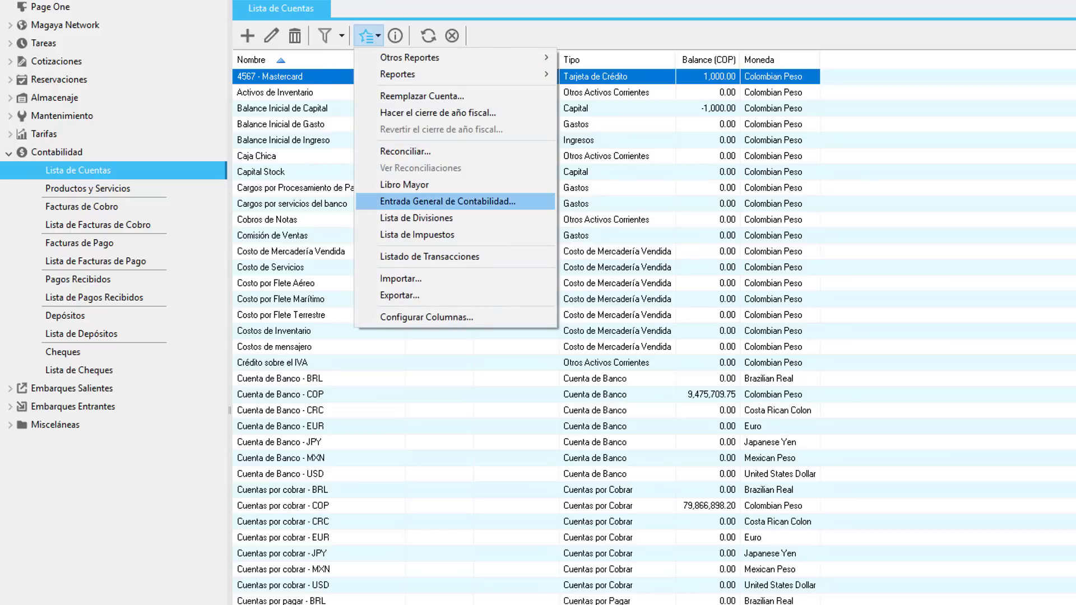
{"action": "left_click", "coordinate": [448, 202]}
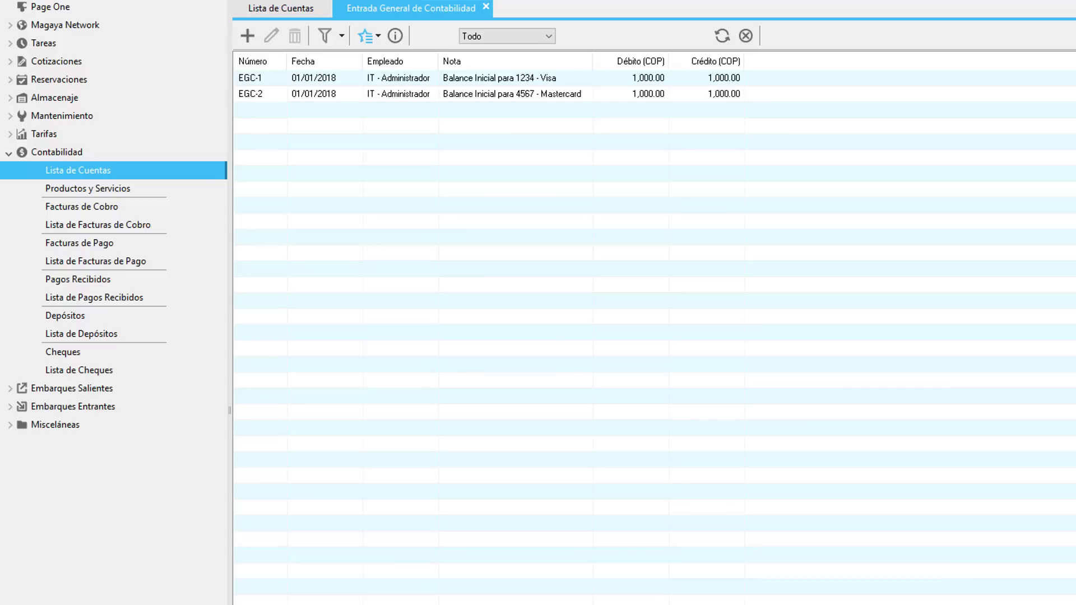
{"action": "key", "text": "Tab"}
{"action": "double_click", "coordinate": [437, 95]}
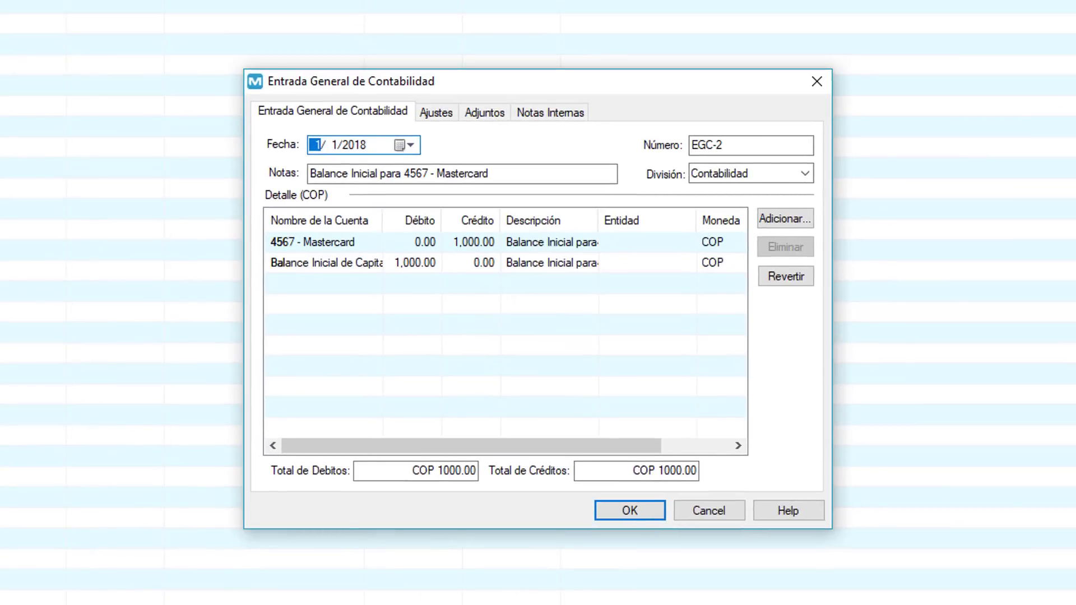
- Examine the entry's note, the capital account's debit and the Mastercard account's credit, and close the entry
{"action": "left_click", "coordinate": [489, 173]}
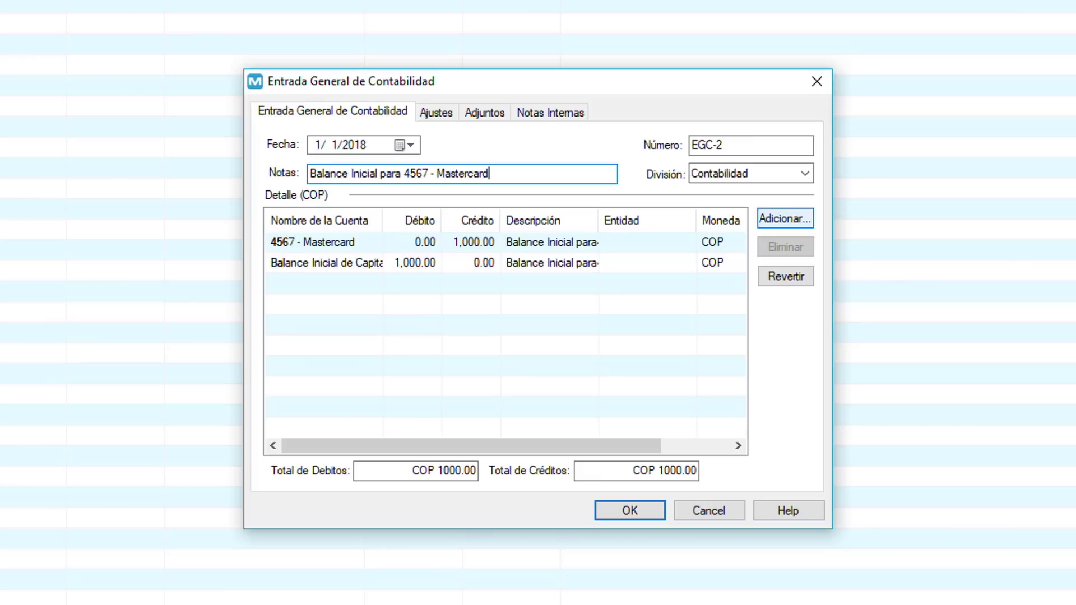
{"action": "left_click", "coordinate": [420, 262]}
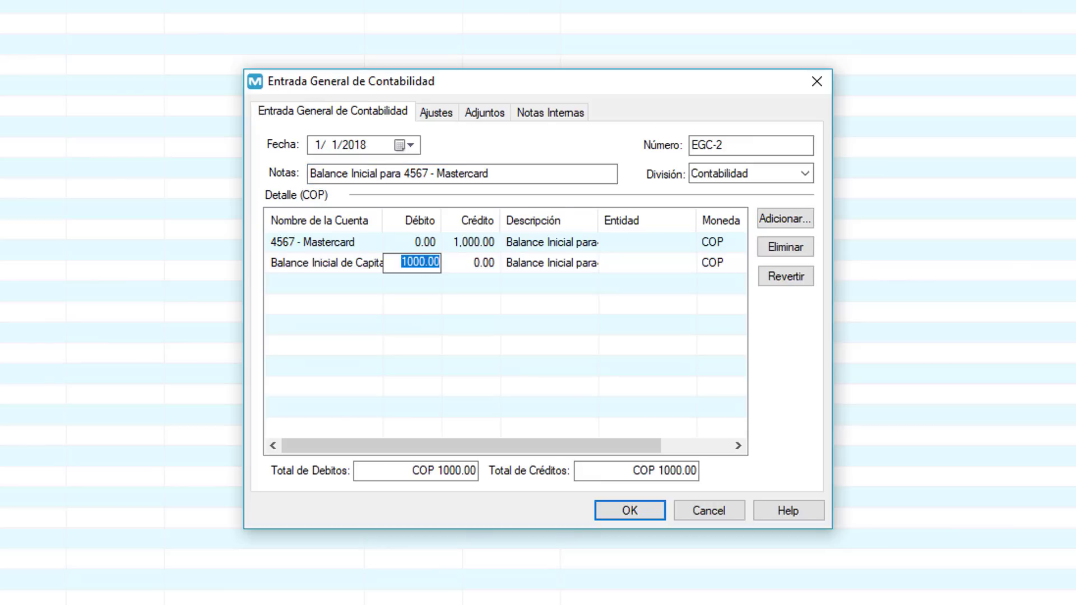
{"action": "left_click", "coordinate": [479, 241]}
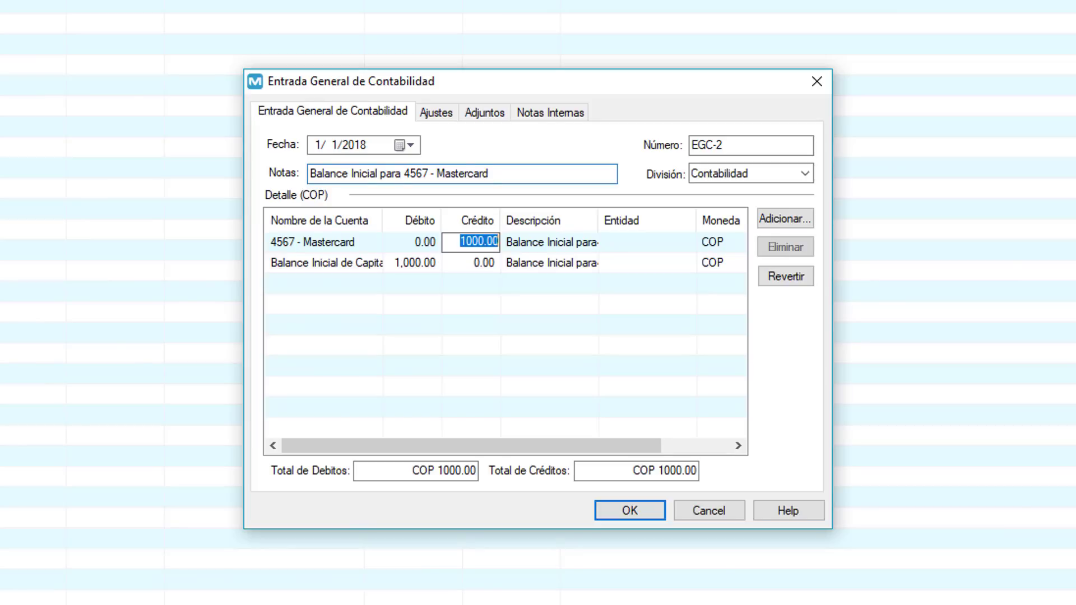
{"action": "key", "text": "Return"}
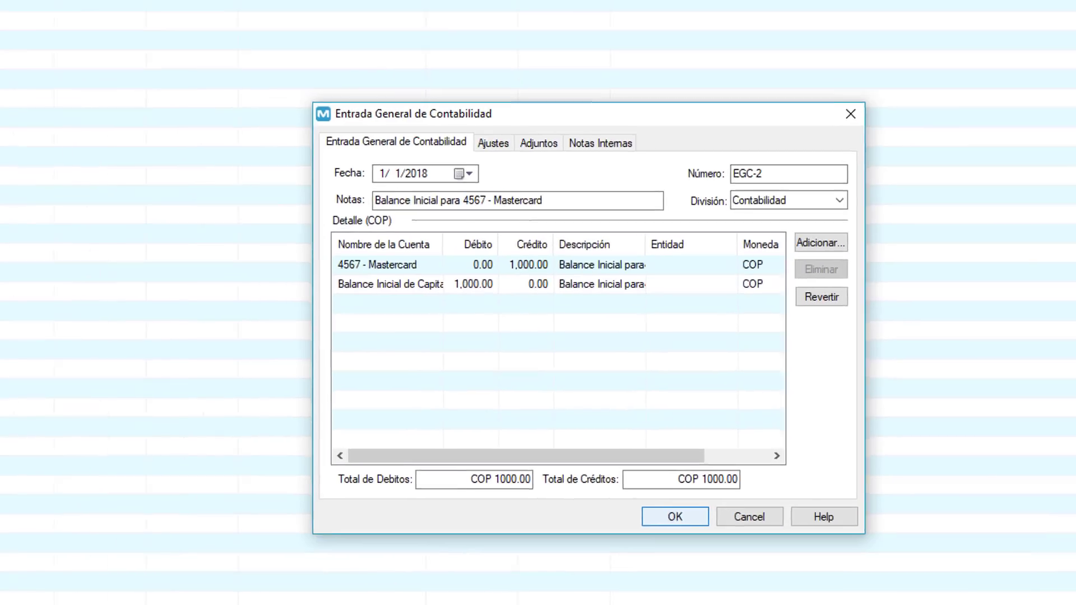
{"action": "left_click", "coordinate": [630, 510]}
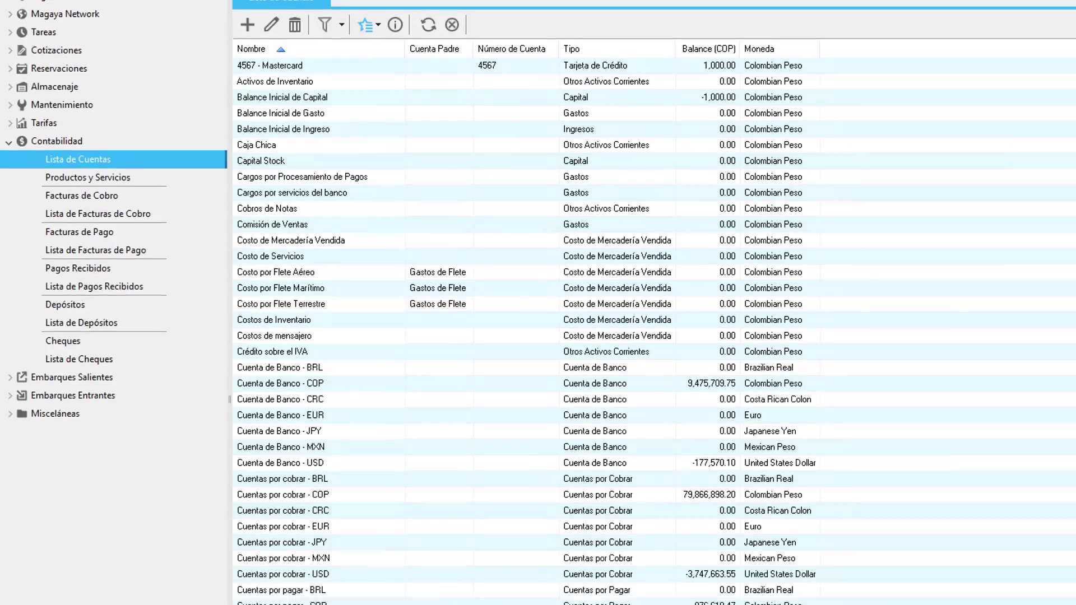
- Examine the USD and JPY bank, payable and receivable accounts in the account list
{"action": "left_click", "coordinate": [280, 474]}
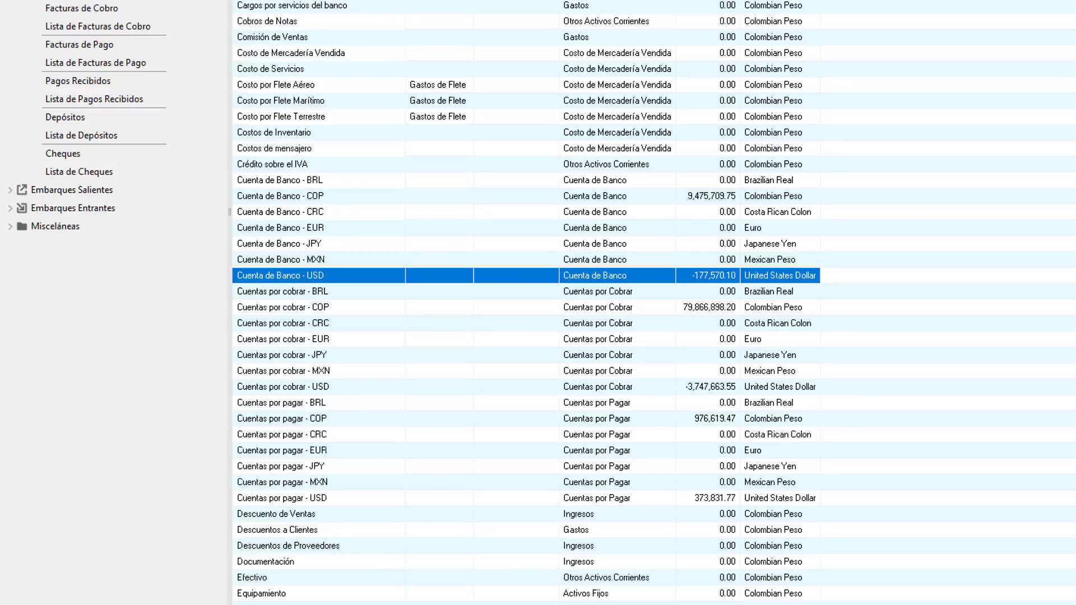
{"action": "left_click", "coordinate": [280, 243]}
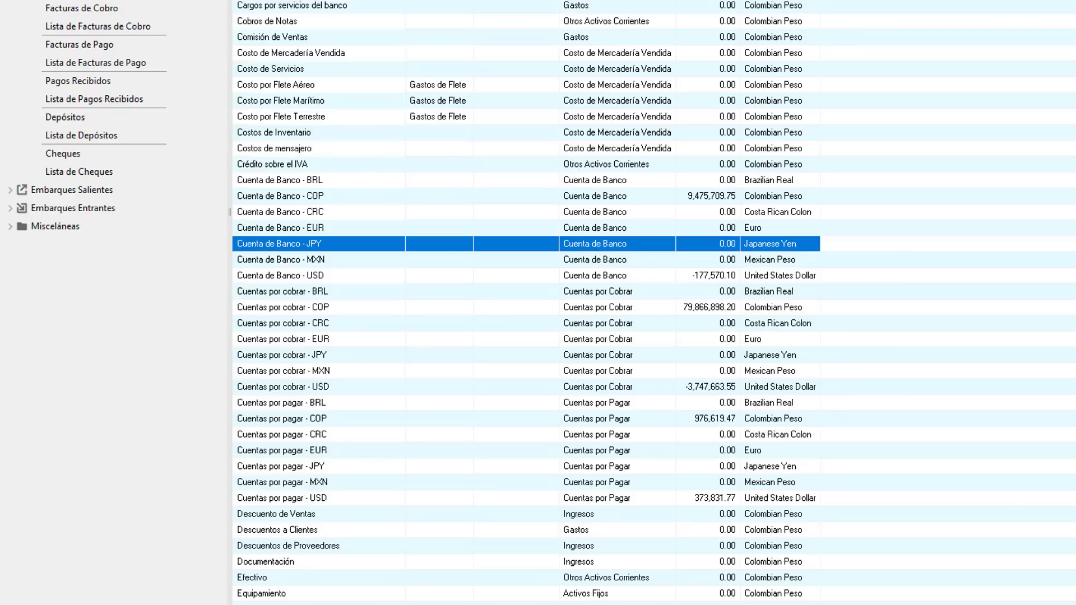
{"action": "left_click", "coordinate": [372, 466]}
{"action": "left_click", "coordinate": [372, 498]}
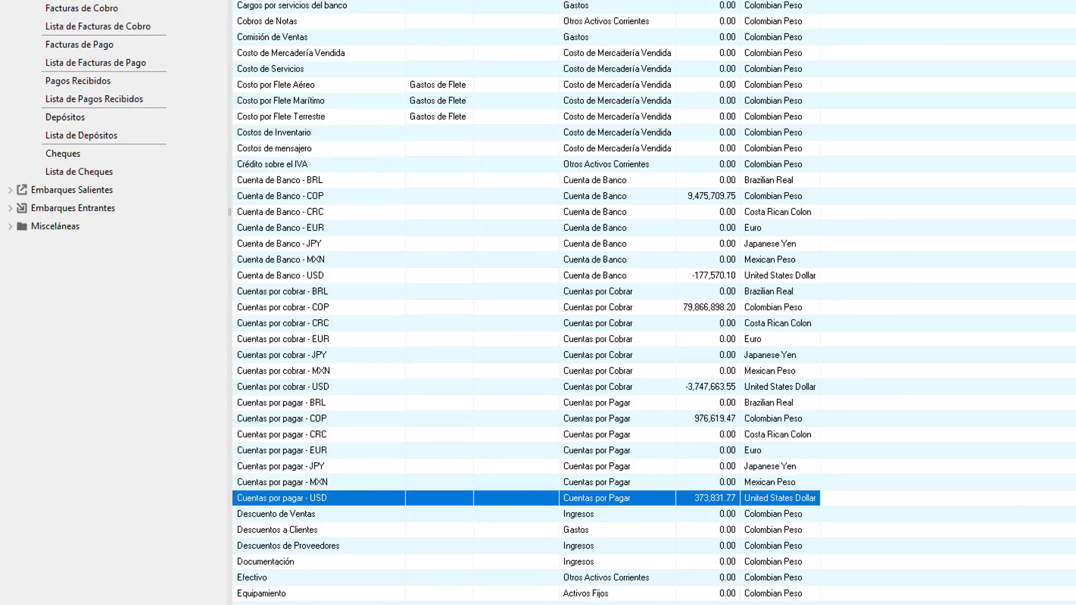
{"action": "left_click", "coordinate": [372, 357]}
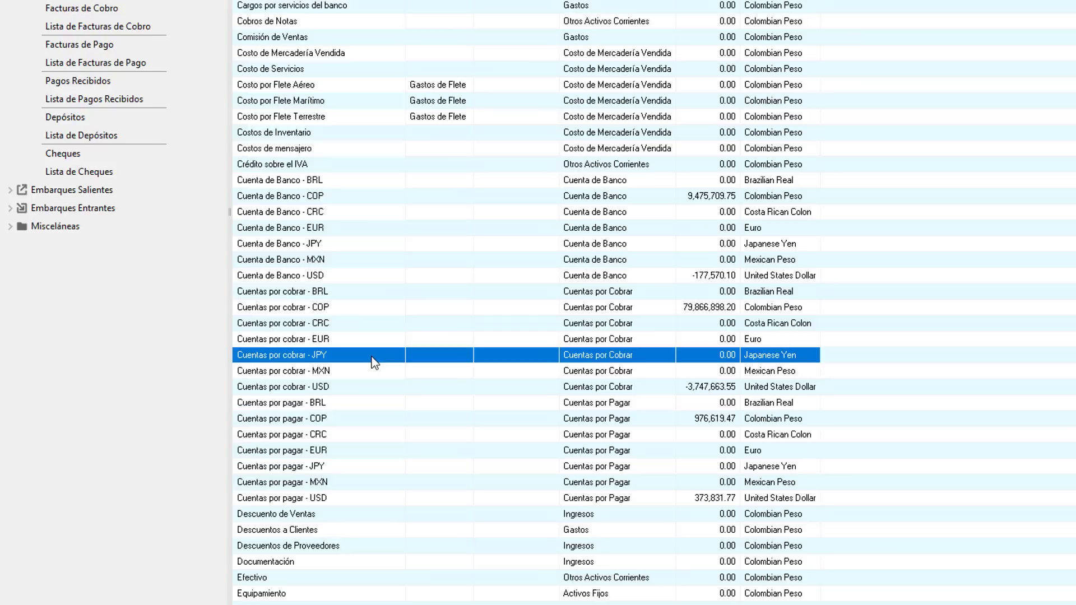
- Open the reconciliation for the Cuenta de Banco - USD account and mark its 06/05/2018 deposit as reviewed
{"action": "left_click", "coordinate": [367, 387]}
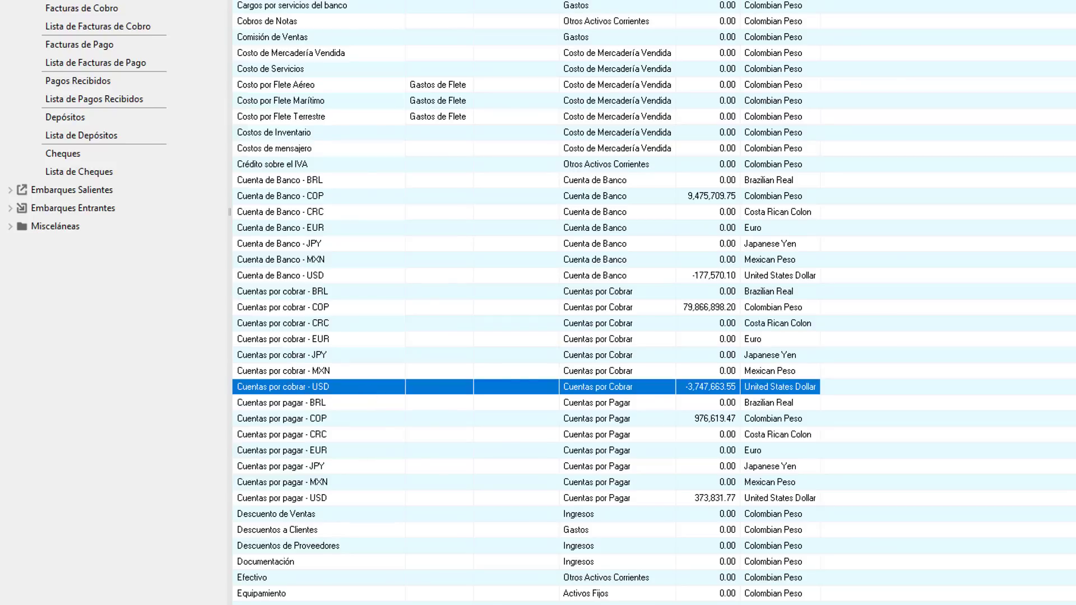
{"action": "left_click", "coordinate": [366, 275]}
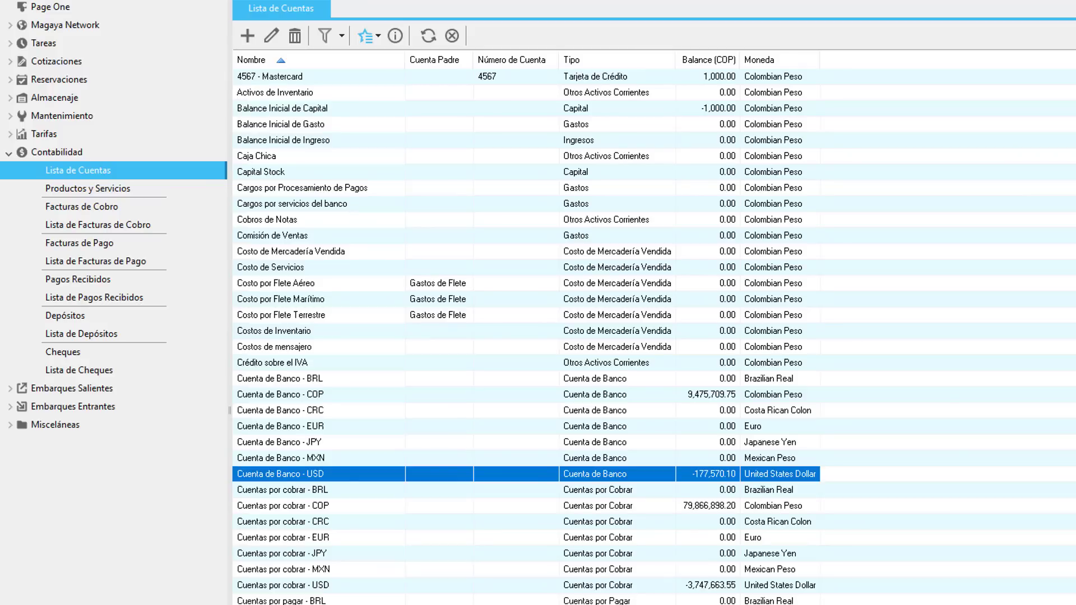
{"action": "left_click", "coordinate": [378, 36]}
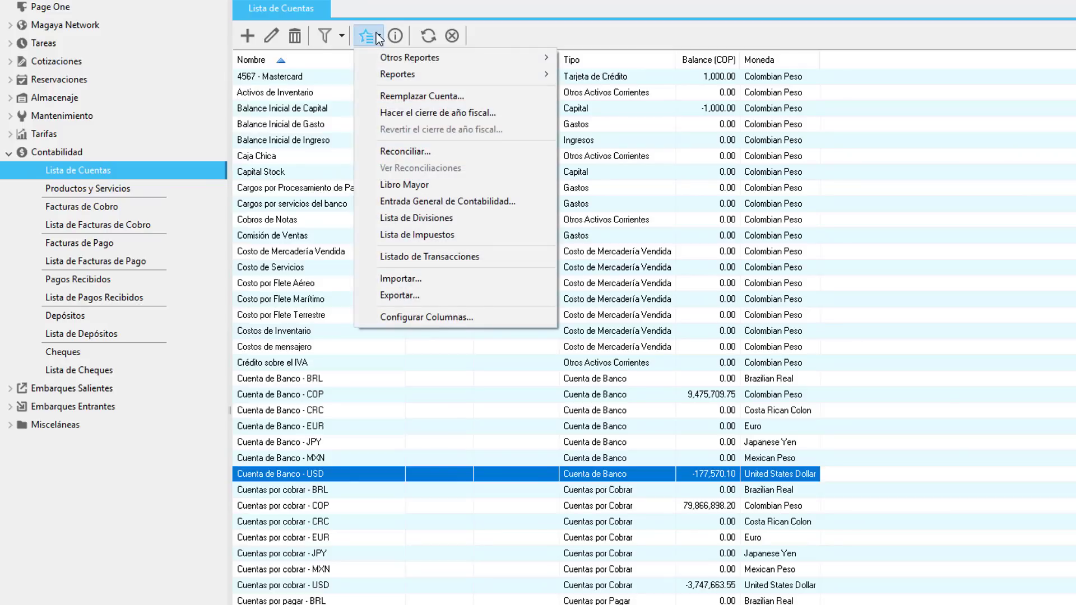
{"action": "left_click", "coordinate": [361, 150]}
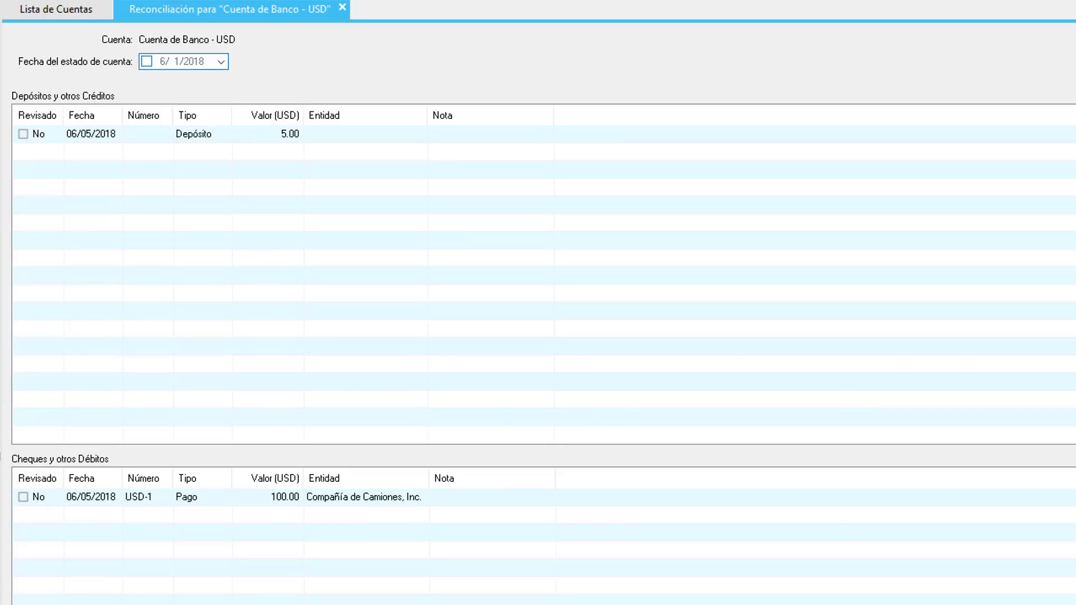
{"action": "left_click", "coordinate": [24, 135]}
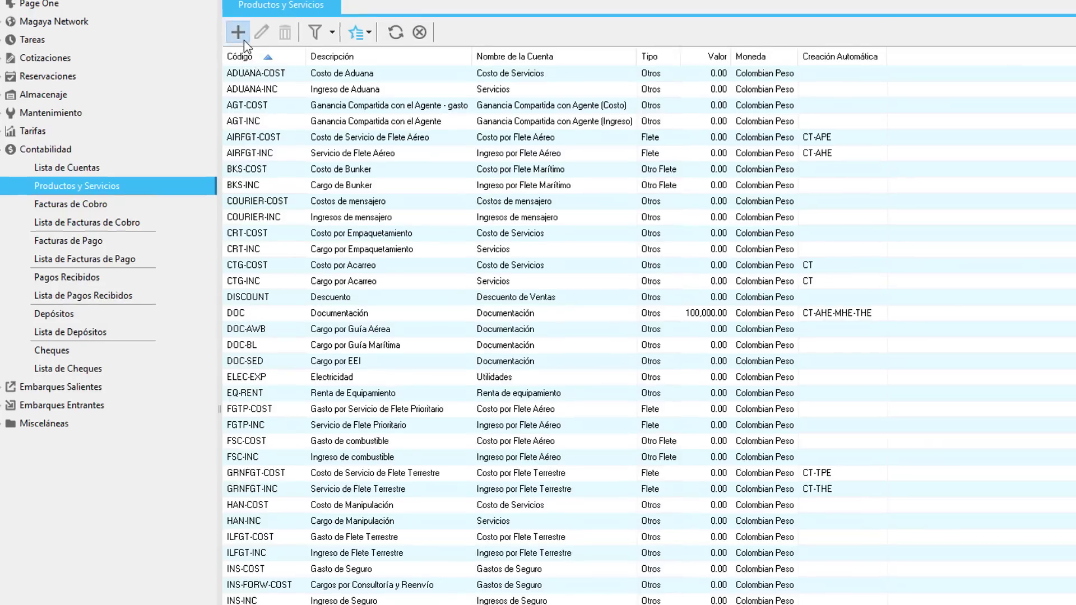
- Start a new record in Productos y Servicios, go through the type options, and choose Otro Flete
{"action": "left_click", "coordinate": [244, 39]}
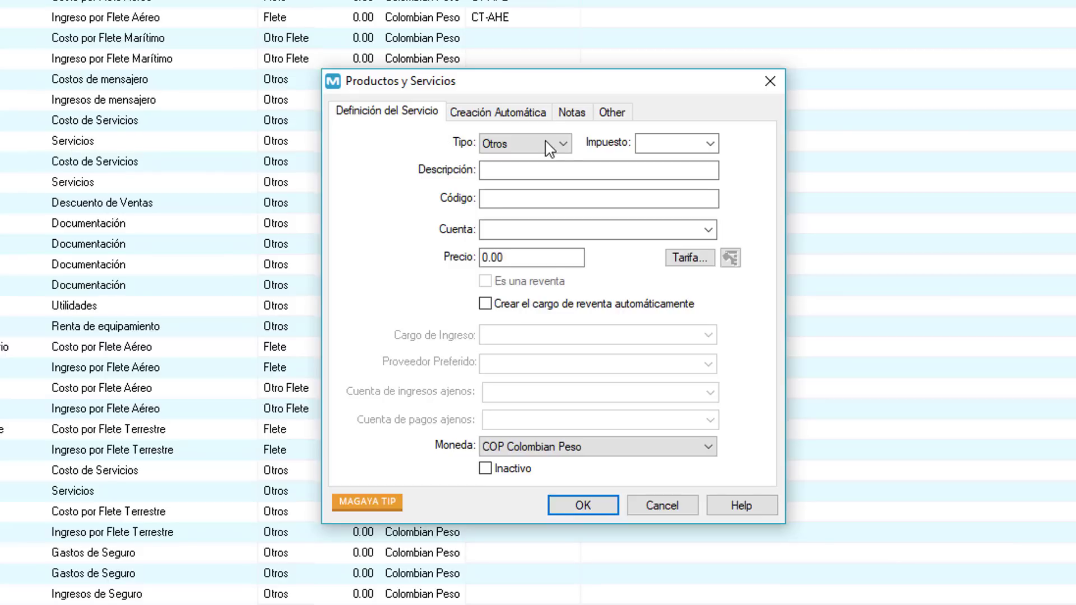
{"action": "left_click", "coordinate": [568, 142]}
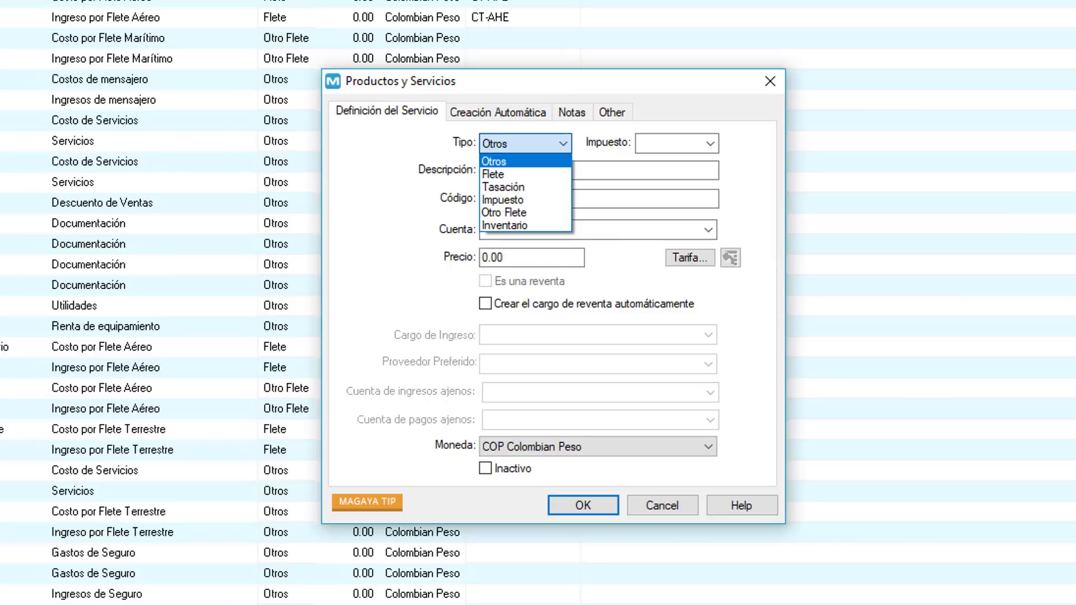
{"action": "key", "text": "Down"}
{"action": "key", "text": "Down"}
{"action": "key", "text": "Down"}
{"action": "key", "text": "Down"}
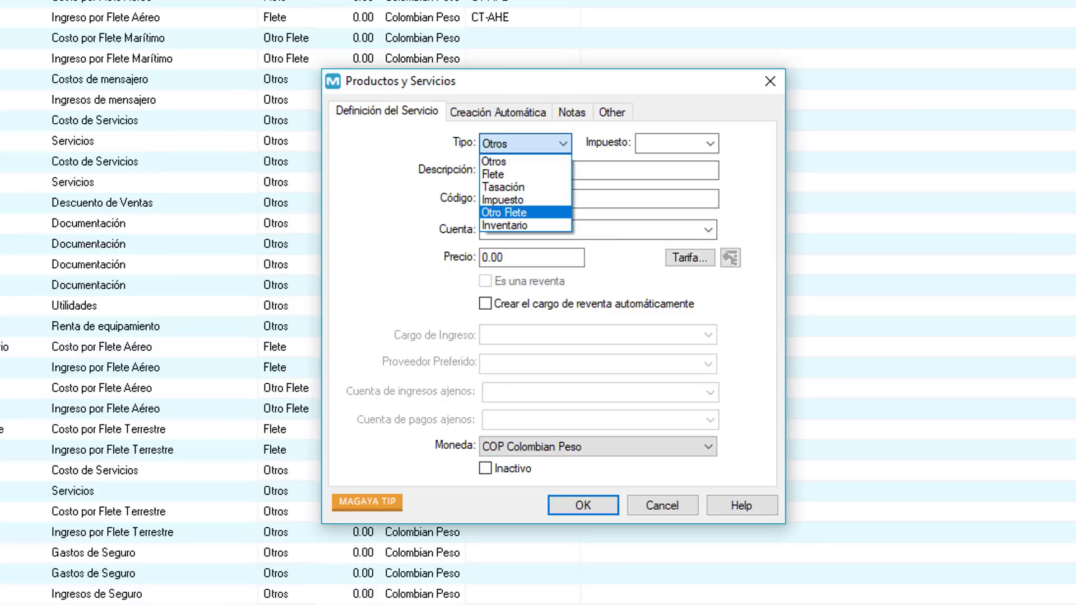
{"action": "key", "text": "Up"}
{"action": "key", "text": "Up"}
{"action": "key", "text": "Up"}
{"action": "key", "text": "Up"}
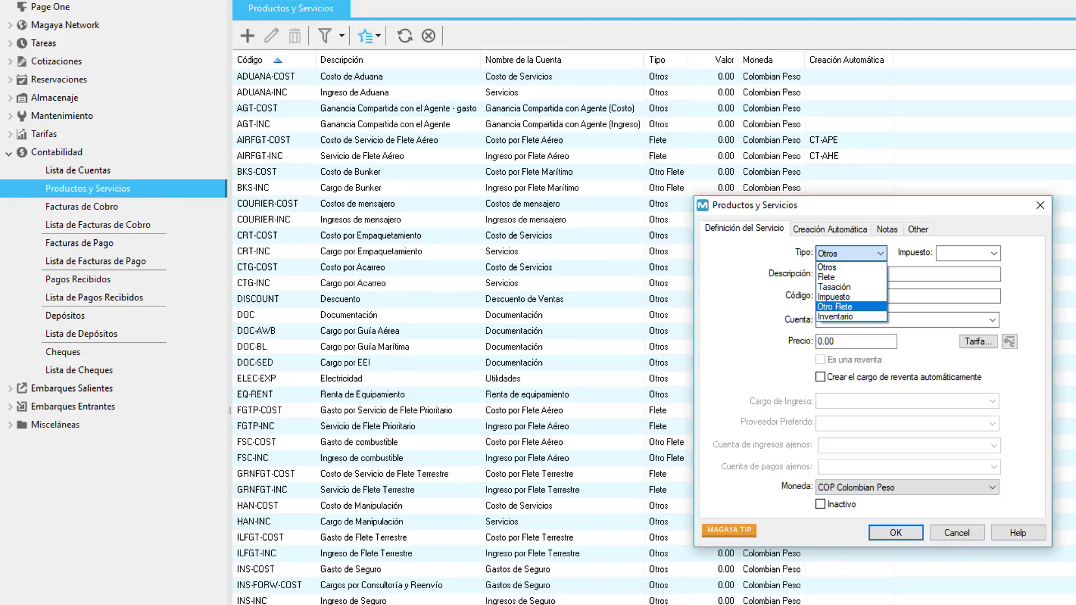
{"action": "key", "text": "Up"}
{"action": "key", "text": "Up"}
{"action": "key", "text": "Up"}
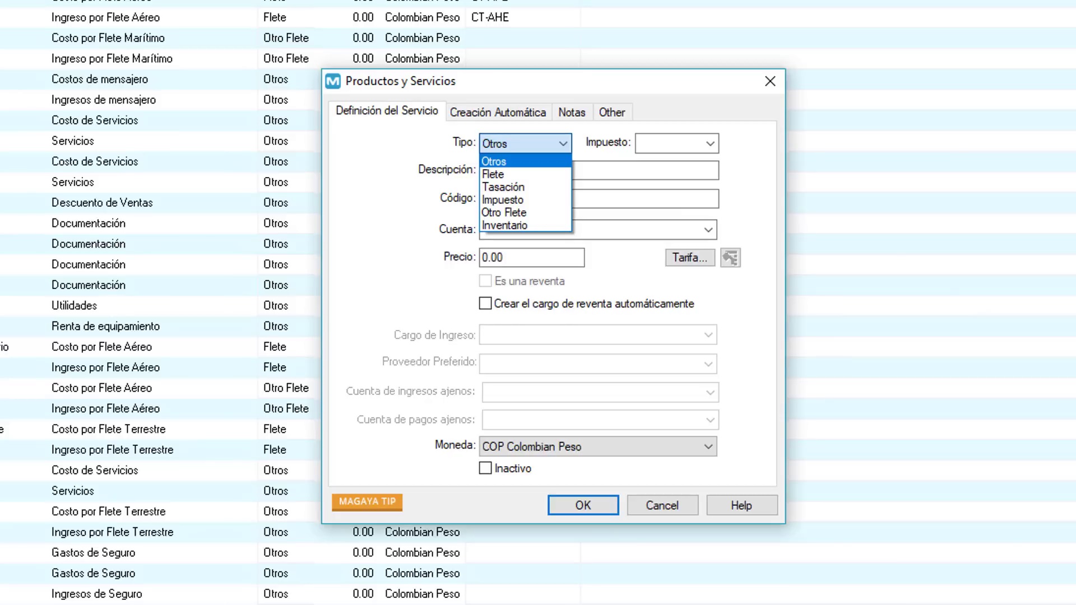
{"action": "key", "text": "Down"}
{"action": "key", "text": "Down"}
{"action": "key", "text": "Down"}
{"action": "key", "text": "Down"}
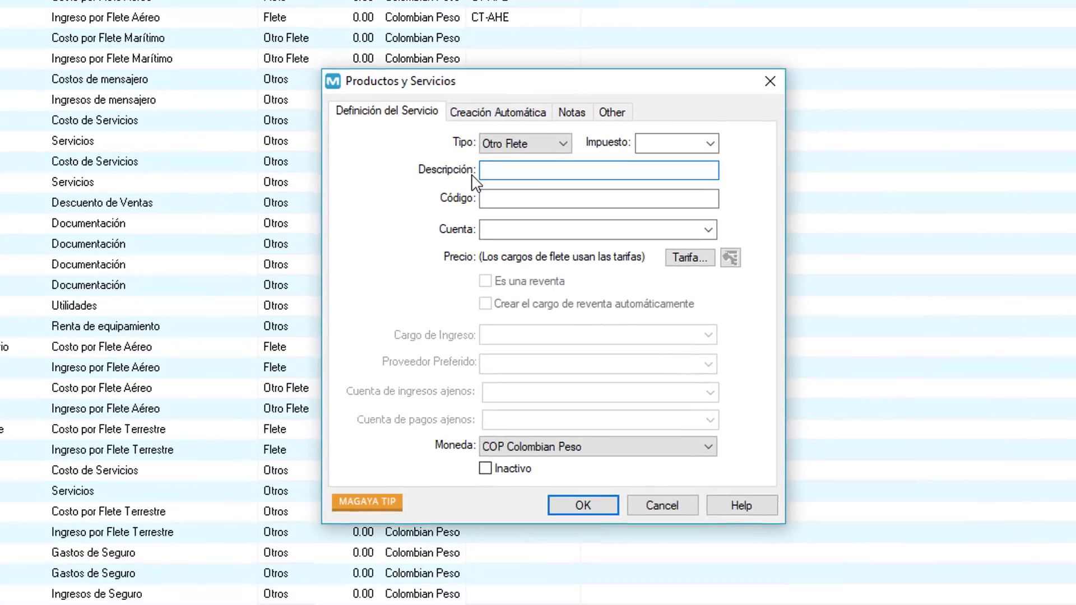
- Enter Inspeccion as the new service's description and extend its code to INSPECCION-INC
{"action": "type", "text": "Inspeccion"}
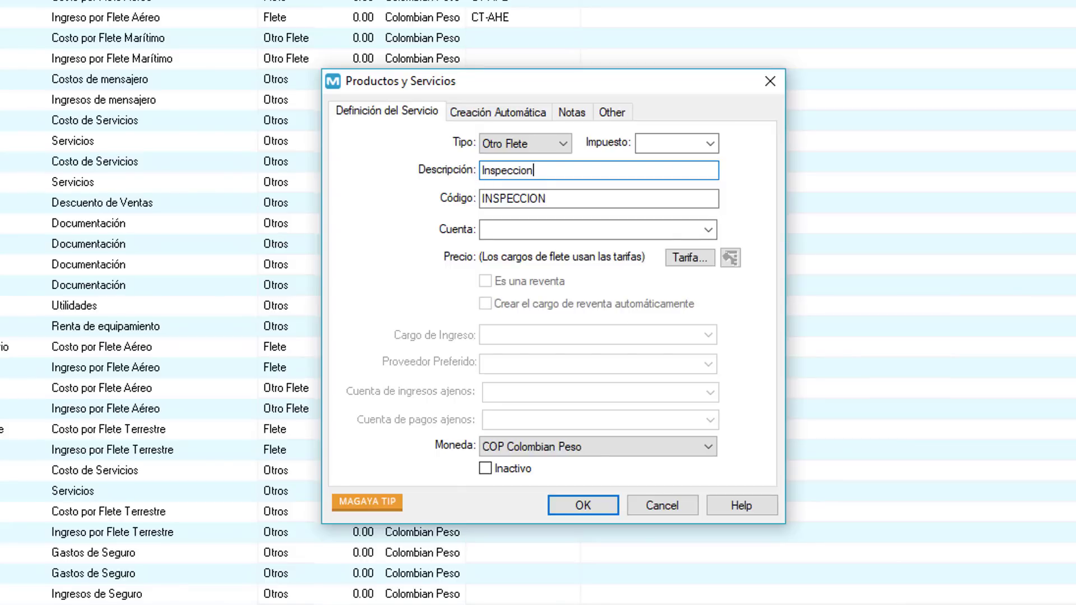
{"action": "left_click", "coordinate": [481, 205]}
{"action": "type", "text": "-INC"}
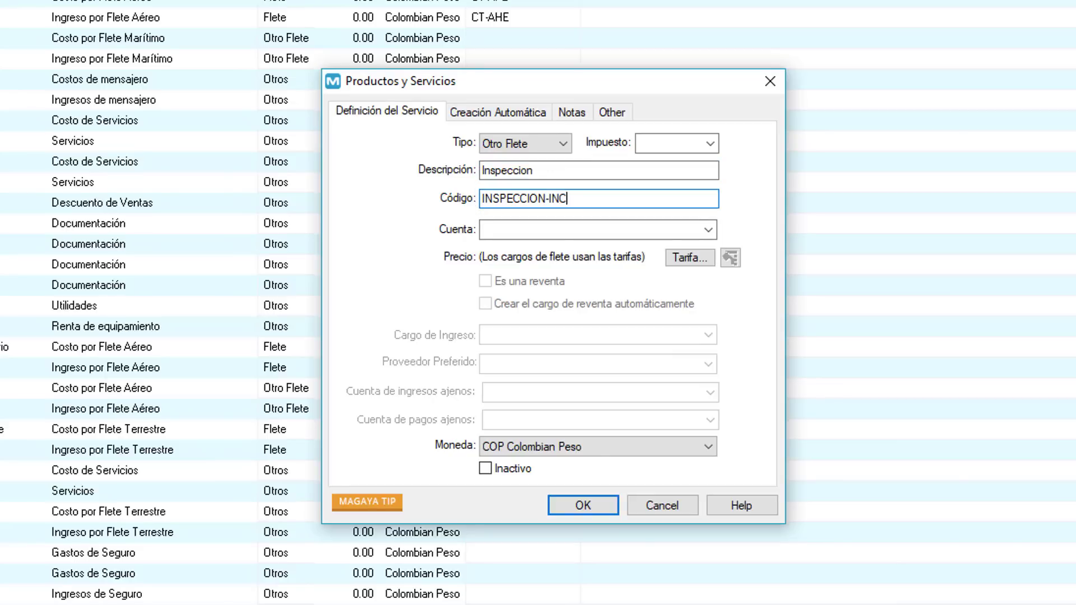
- Assign the Ingreso por Flete Aéreo income account to the inspection service
{"action": "left_click", "coordinate": [709, 229]}
{"action": "scroll", "coordinate": [747, 490], "scroll_direction": "down", "scroll_amount": 9}
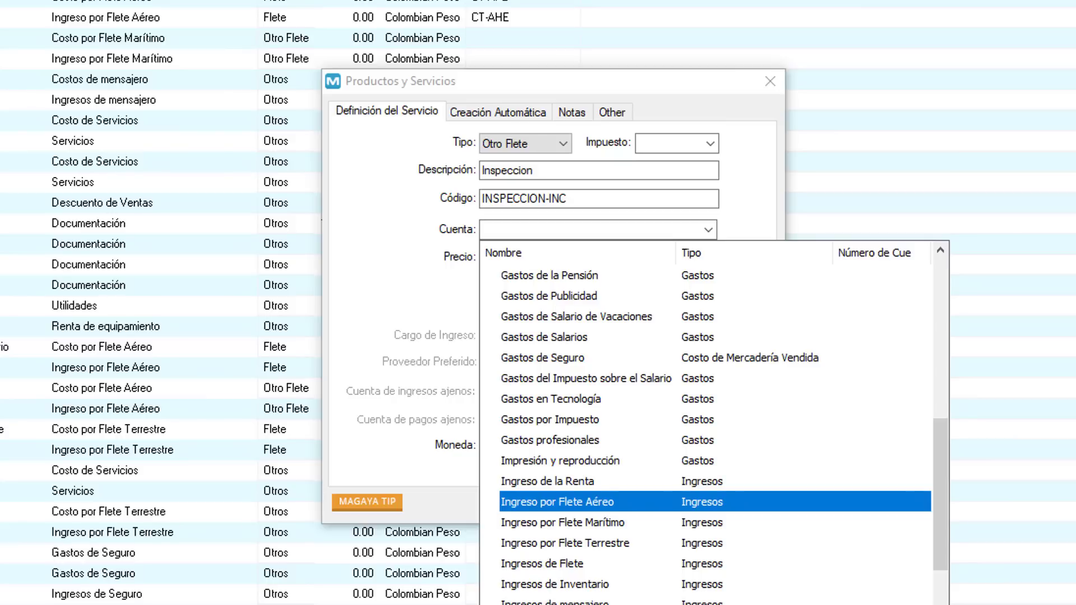
{"action": "key", "text": "Return"}
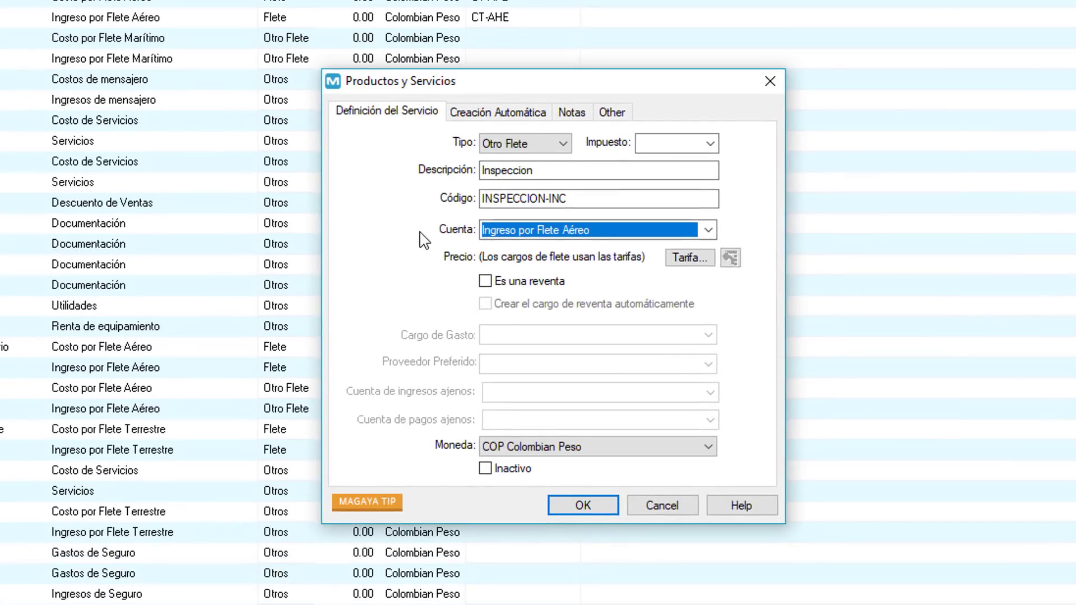
- Enable automatic creation of the charge for export Embarques Aéreos Hijos (AHE) and save the service
{"action": "key", "text": "ctrl+Tab"}
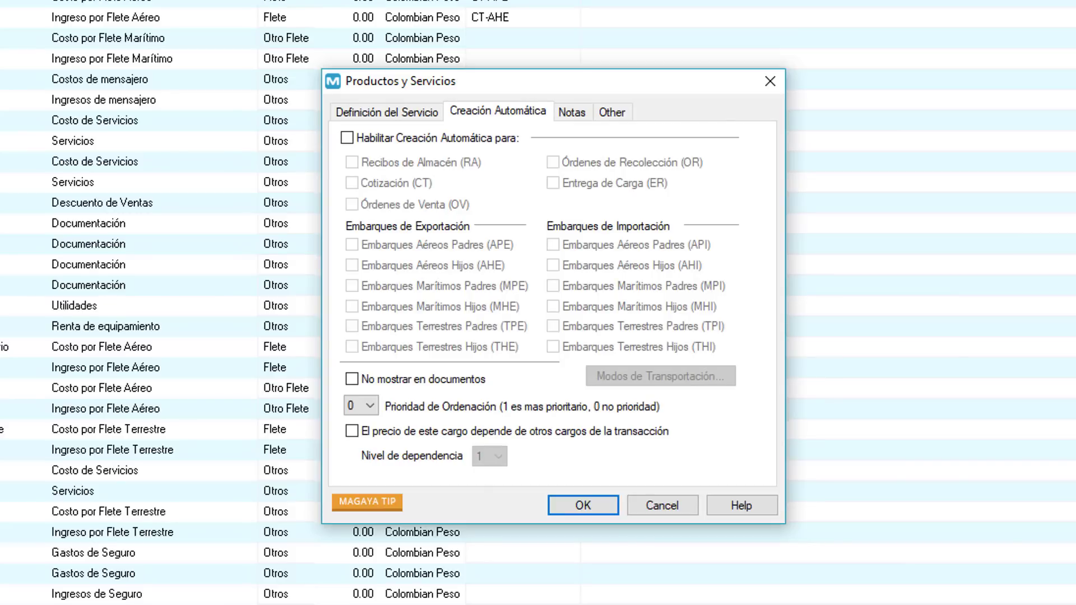
{"action": "left_click", "coordinate": [347, 139]}
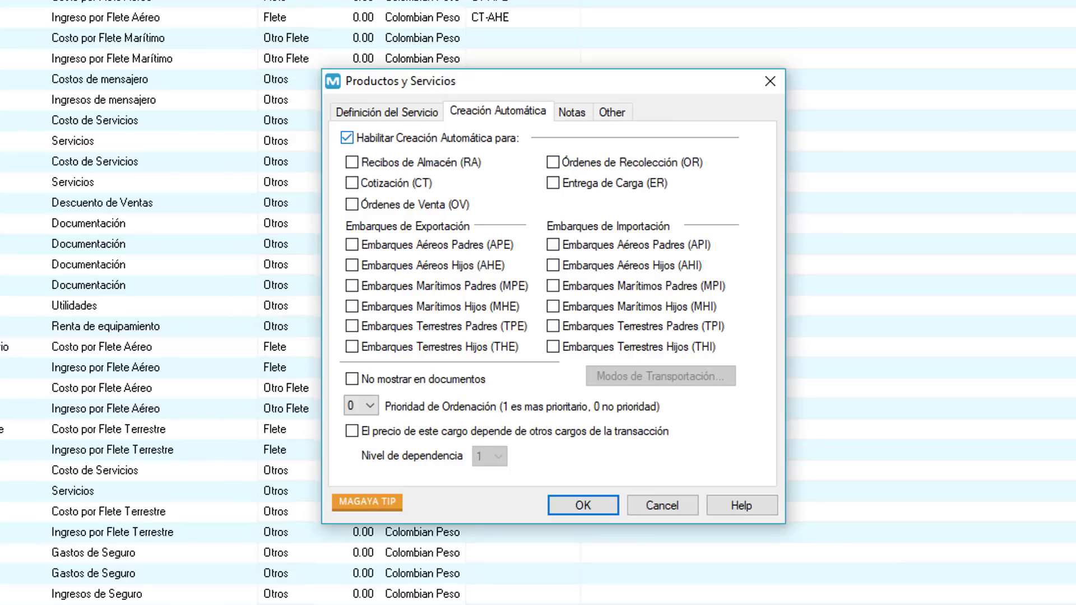
{"action": "left_click", "coordinate": [353, 267]}
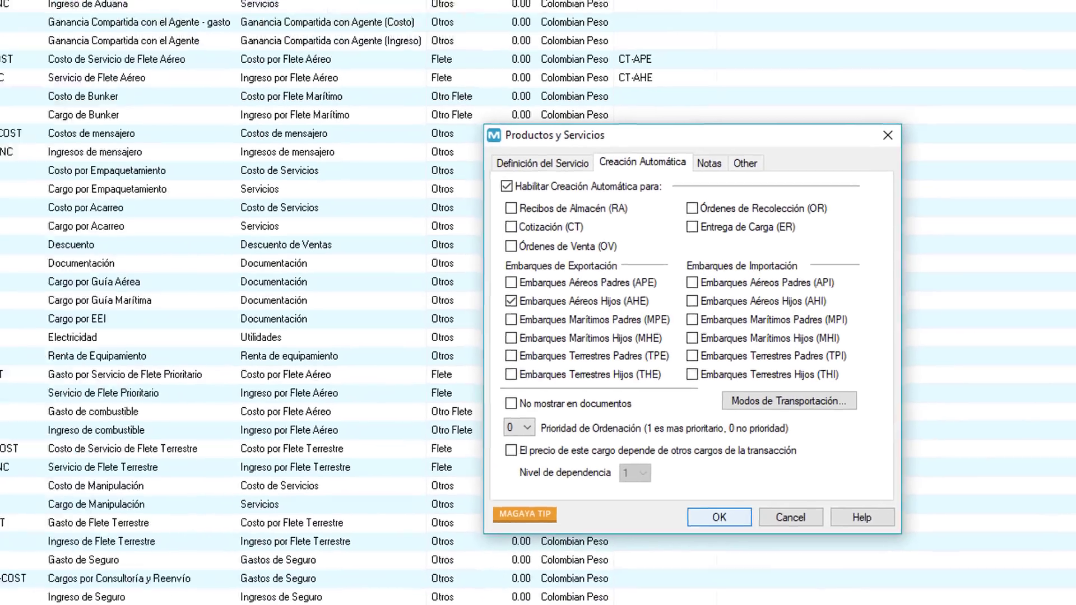
{"action": "key", "text": "Return"}
{"action": "left_click", "coordinate": [370, 42]}
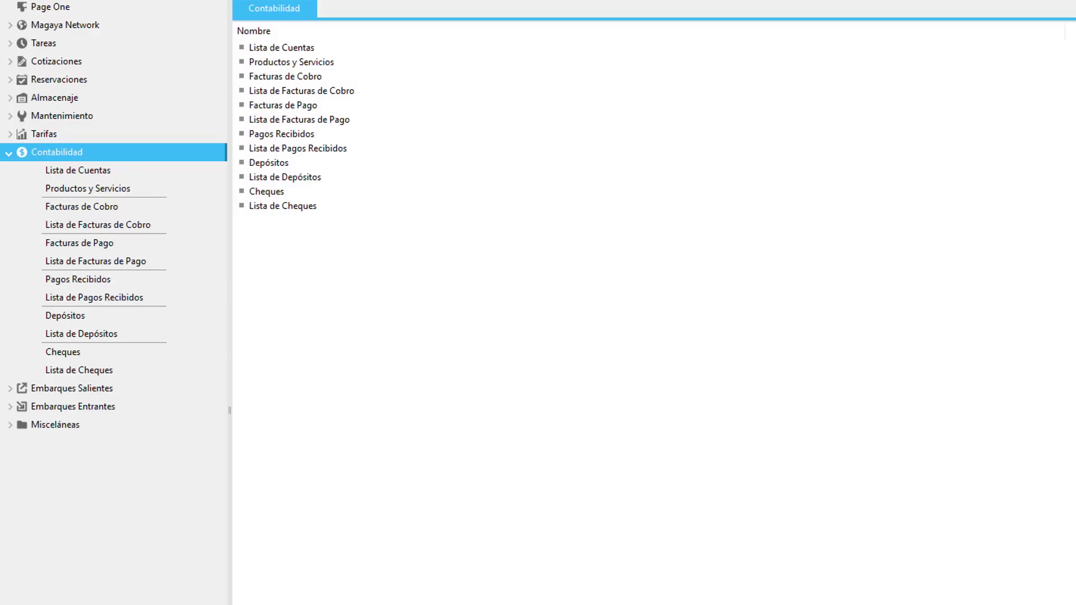
- Review the options for adding a charge invoice or credit in Facturas de Cobro and in Lista de Facturas de Cobro
{"action": "left_click", "coordinate": [134, 204]}
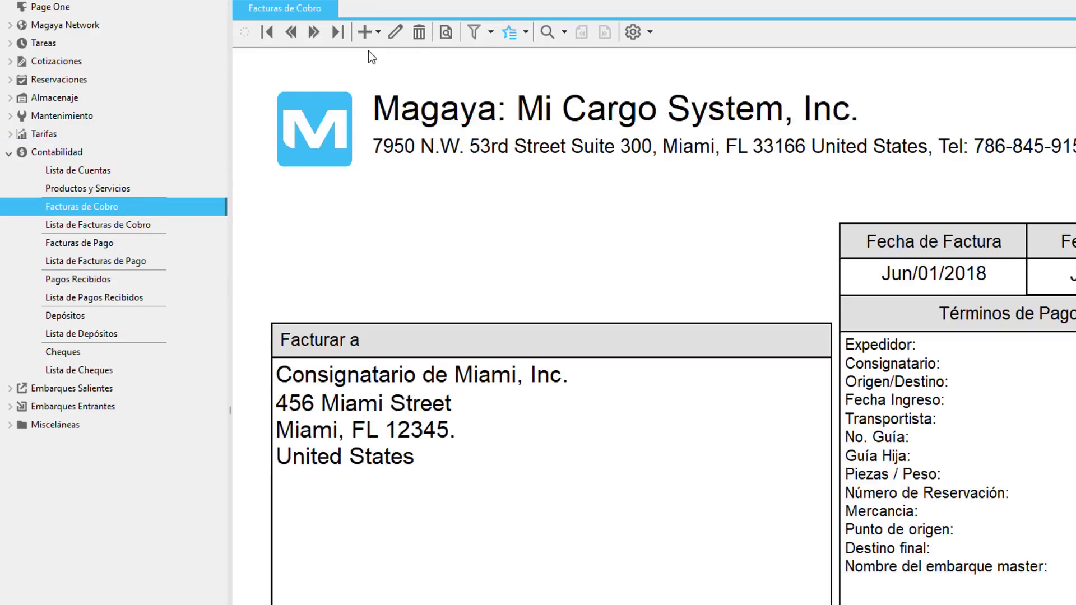
{"action": "left_click", "coordinate": [375, 35]}
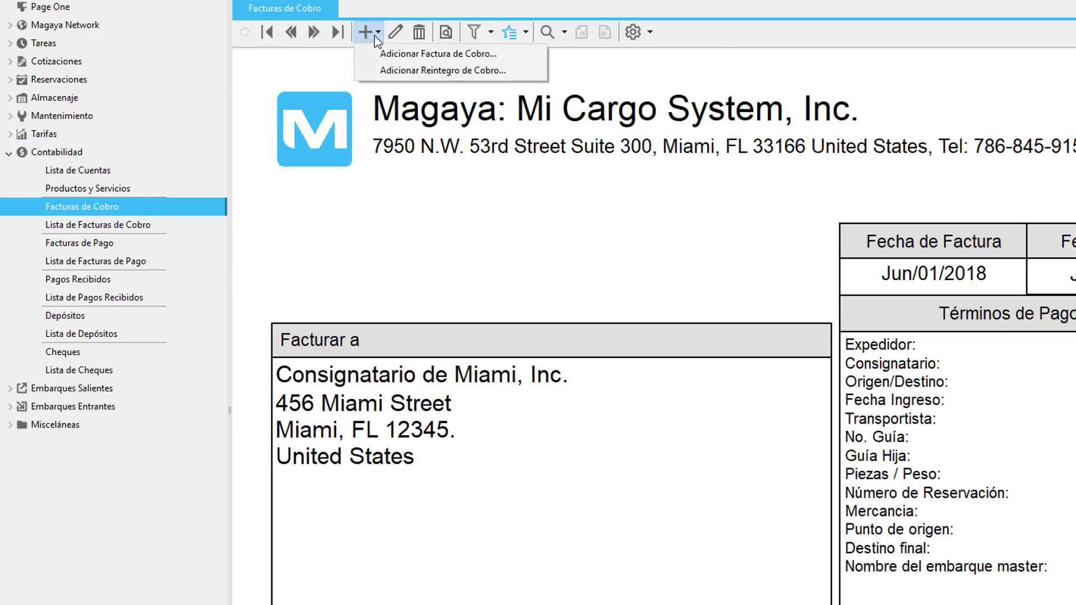
{"action": "left_click", "coordinate": [163, 224]}
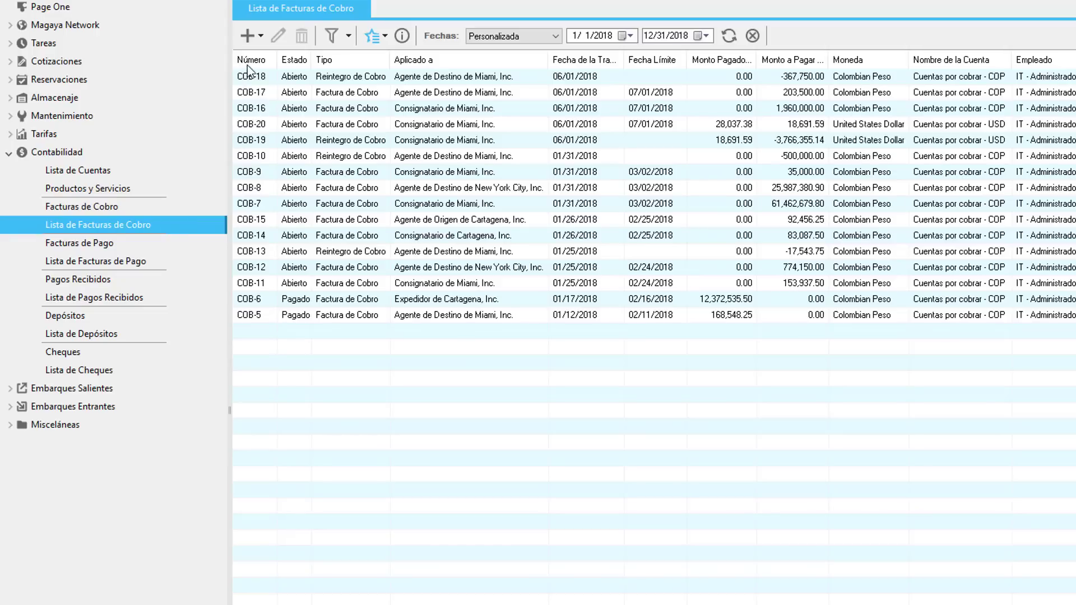
{"action": "left_click", "coordinate": [250, 37]}
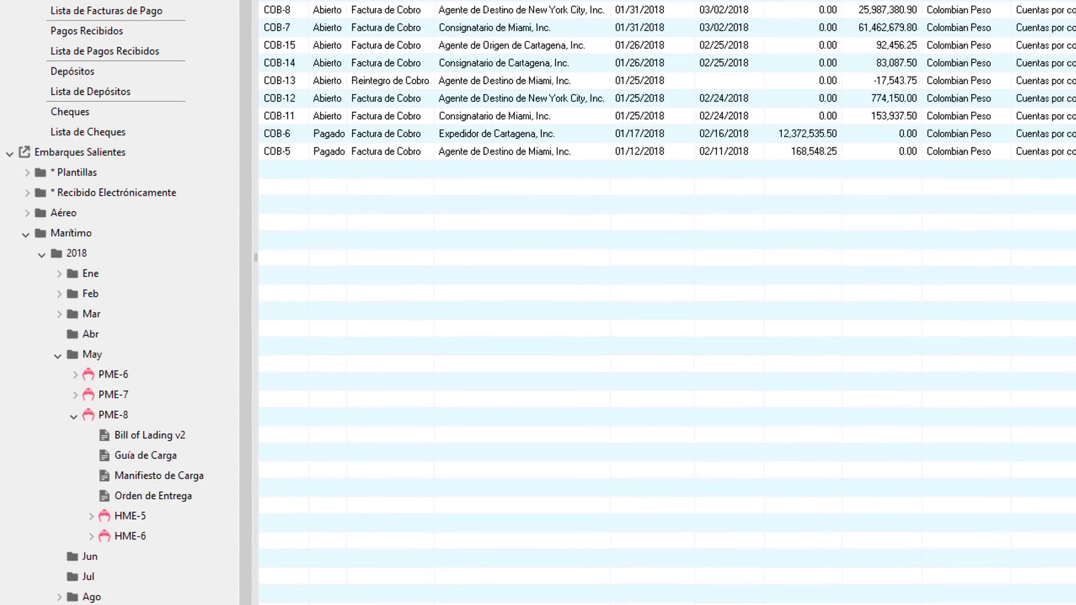
- Open the transaction list of maritime shipment HME-5 and review the transaction types that can be added
{"action": "left_click", "coordinate": [156, 517]}
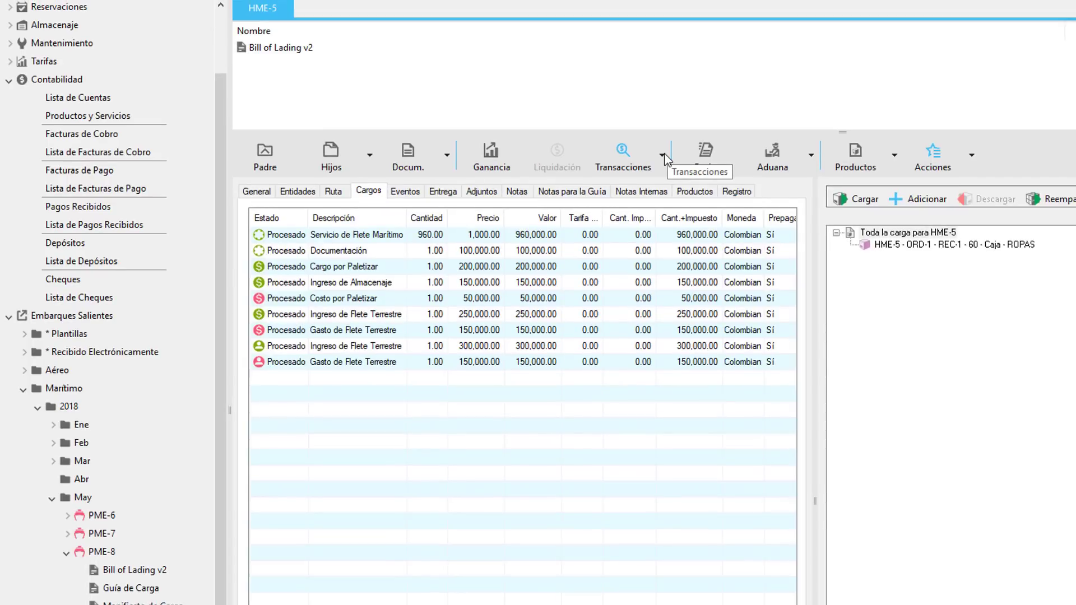
{"action": "left_click", "coordinate": [663, 156]}
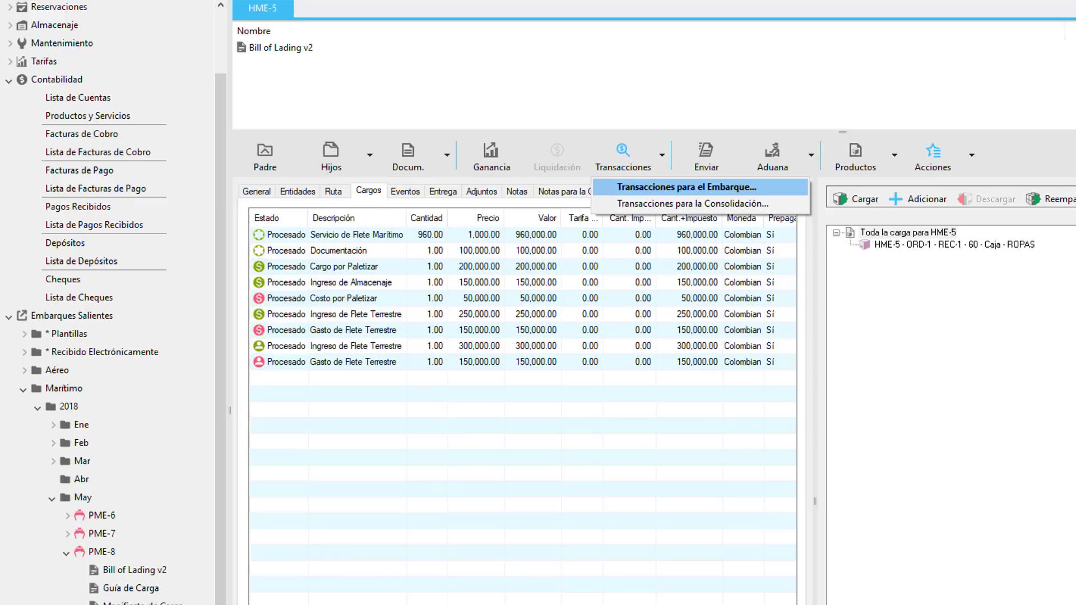
{"action": "left_click", "coordinate": [687, 186]}
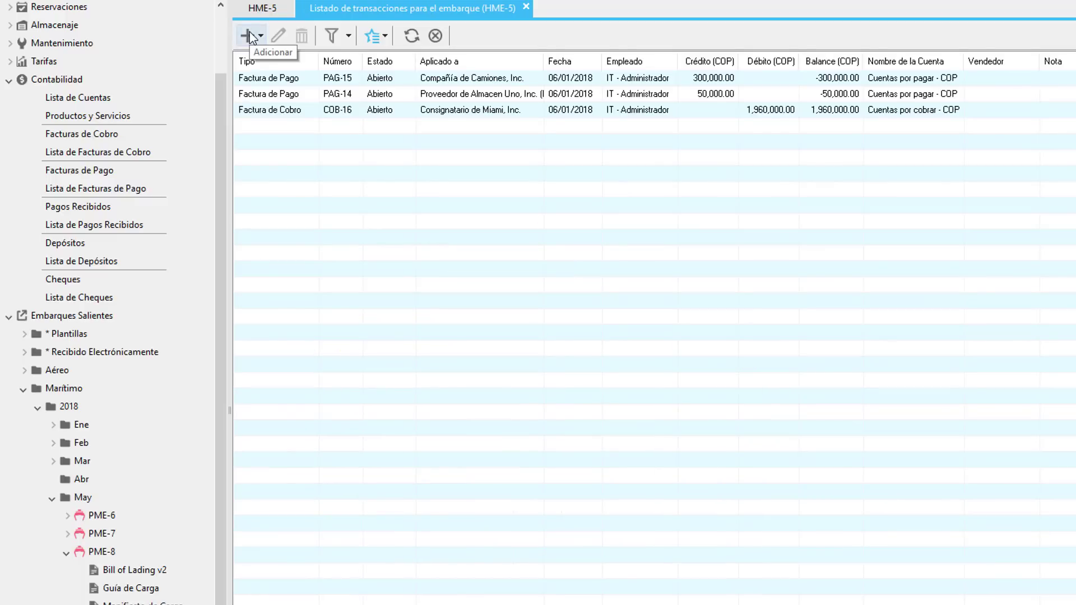
{"action": "left_click", "coordinate": [250, 35]}
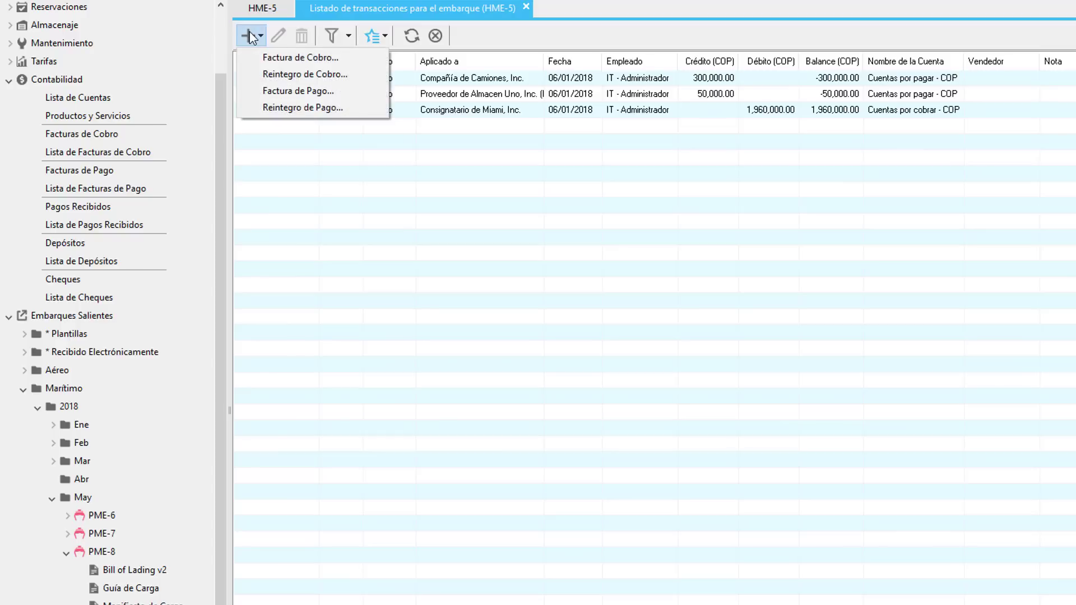
{"action": "left_click", "coordinate": [393, 110]}
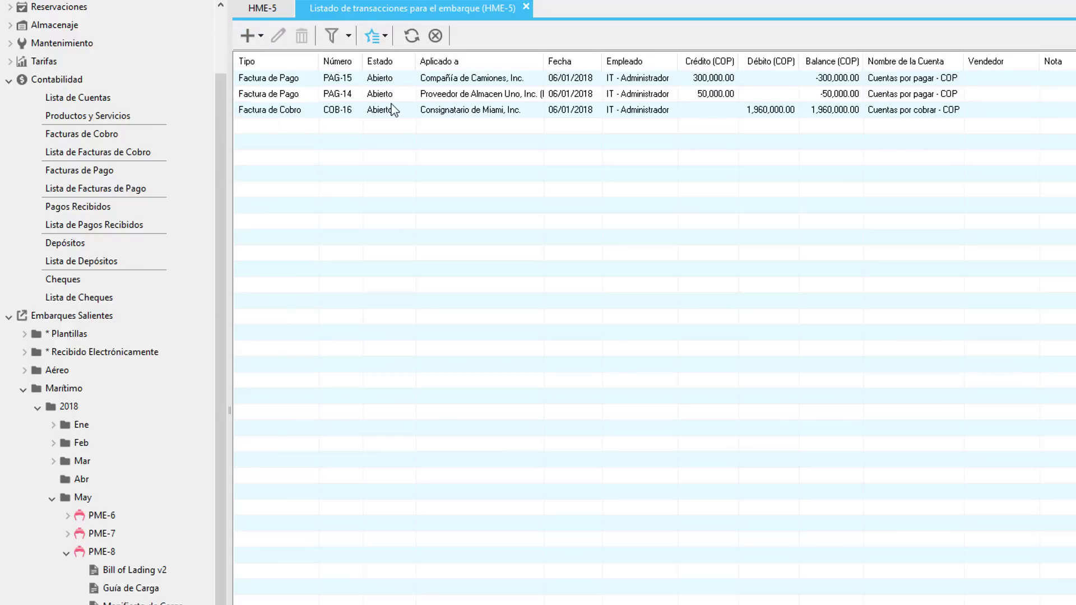
- Start linking a Factura de Cobro to shipment HME-5 and select COB-20 as the transaction to link
{"action": "left_click", "coordinate": [388, 42]}
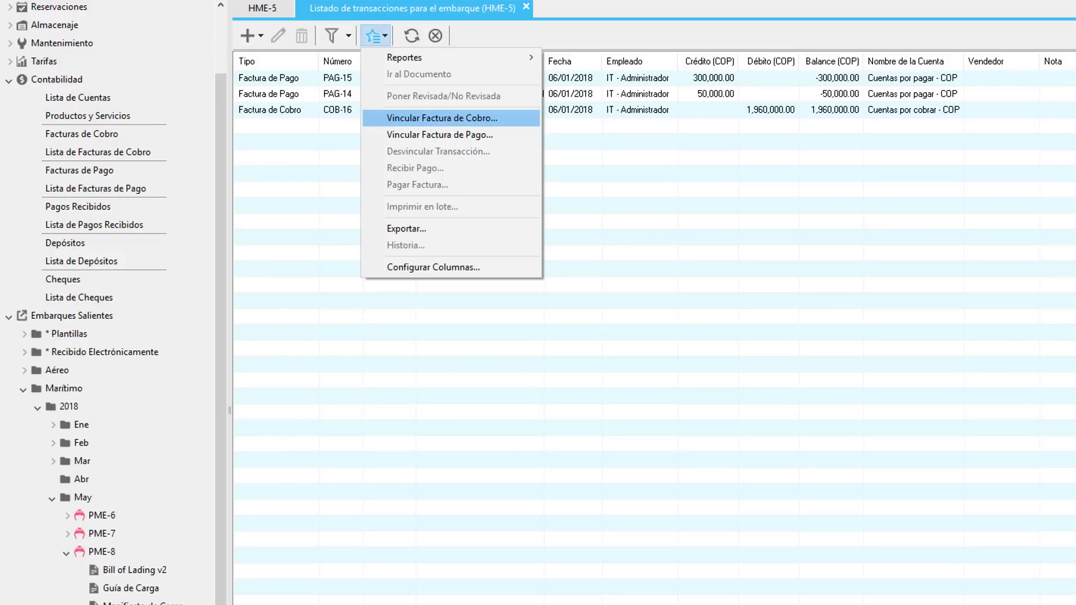
{"action": "left_click", "coordinate": [441, 117]}
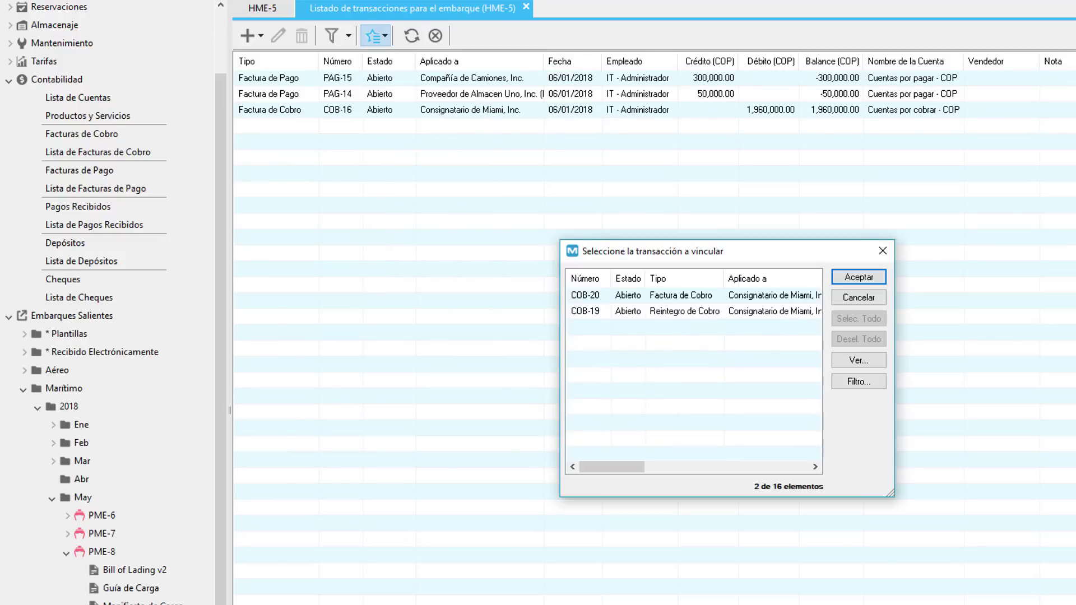
{"action": "left_click", "coordinate": [612, 301]}
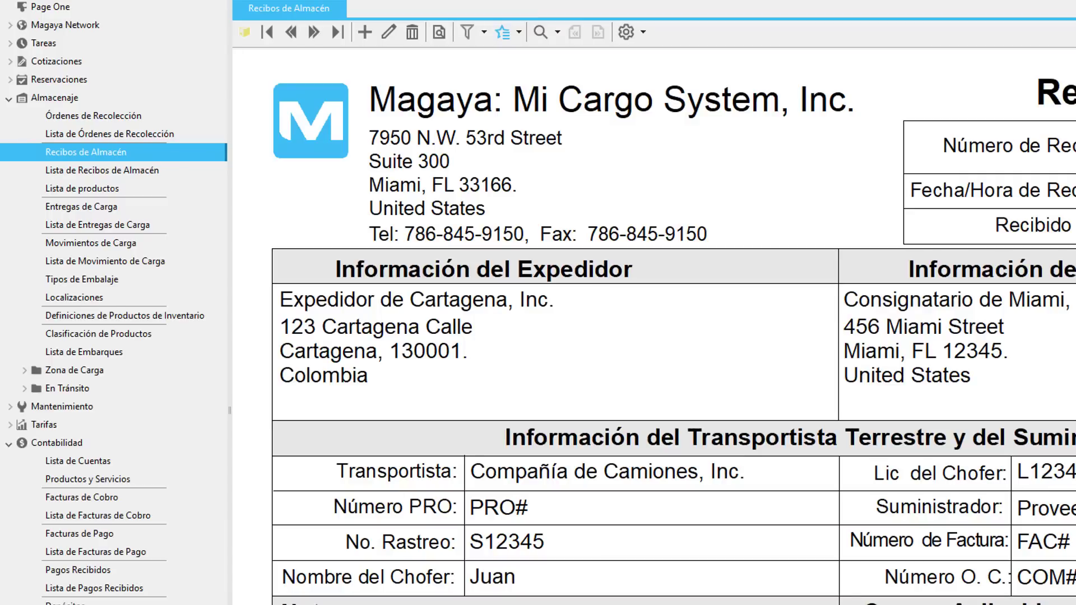
- Open the transaction list of the displayed warehouse receipt and review its options for adding and linking transactions
{"action": "left_click", "coordinate": [519, 33]}
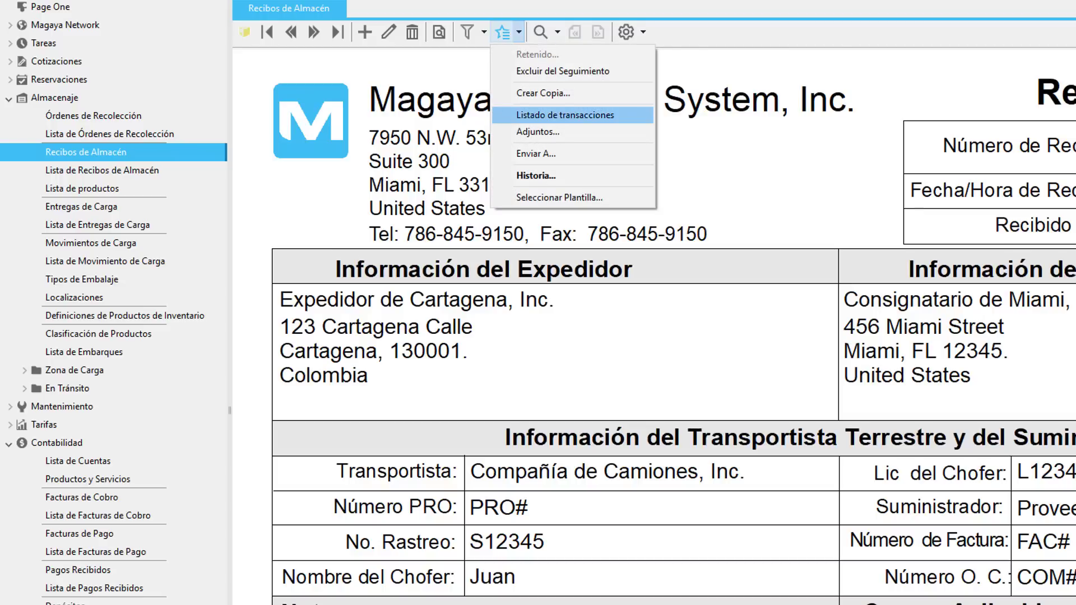
{"action": "left_click", "coordinate": [565, 115]}
{"action": "left_click", "coordinate": [262, 38]}
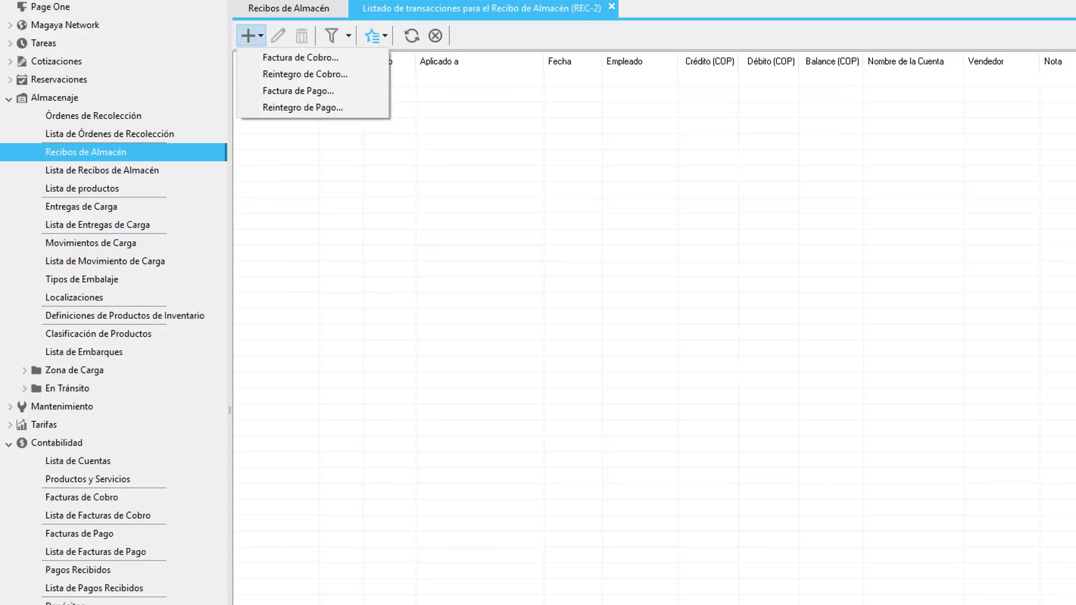
{"action": "left_click", "coordinate": [385, 36]}
{"action": "left_click", "coordinate": [386, 36]}
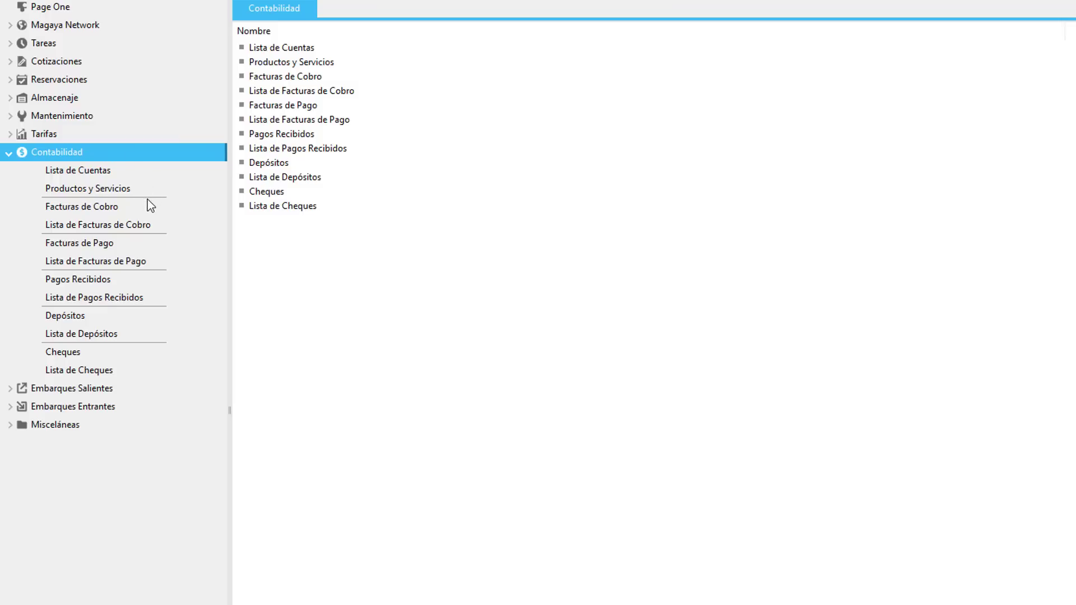
- Start a new Factura de Cobro and assign it to the account Cuentas por cobrar - COP
{"action": "left_click", "coordinate": [144, 210]}
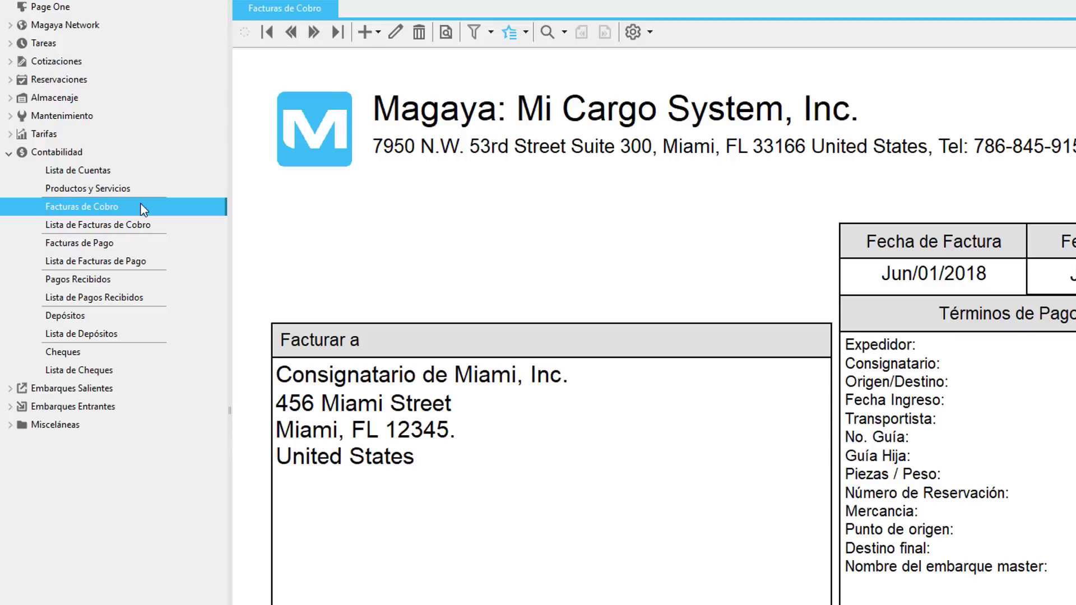
{"action": "left_click", "coordinate": [369, 34]}
{"action": "left_click", "coordinate": [358, 51]}
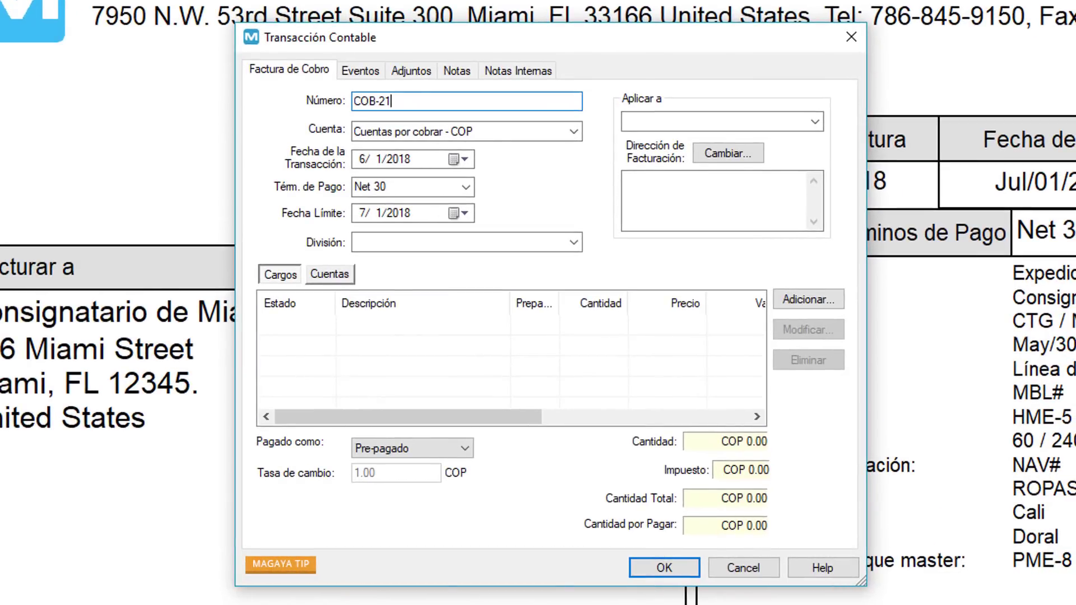
{"action": "left_click", "coordinate": [574, 133]}
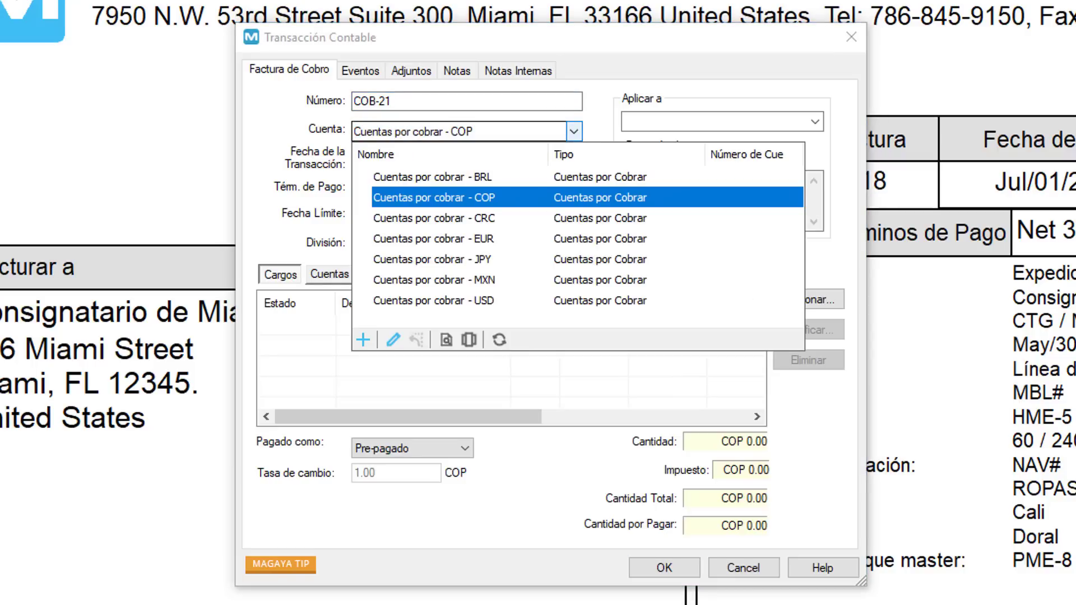
{"action": "key", "text": "Return"}
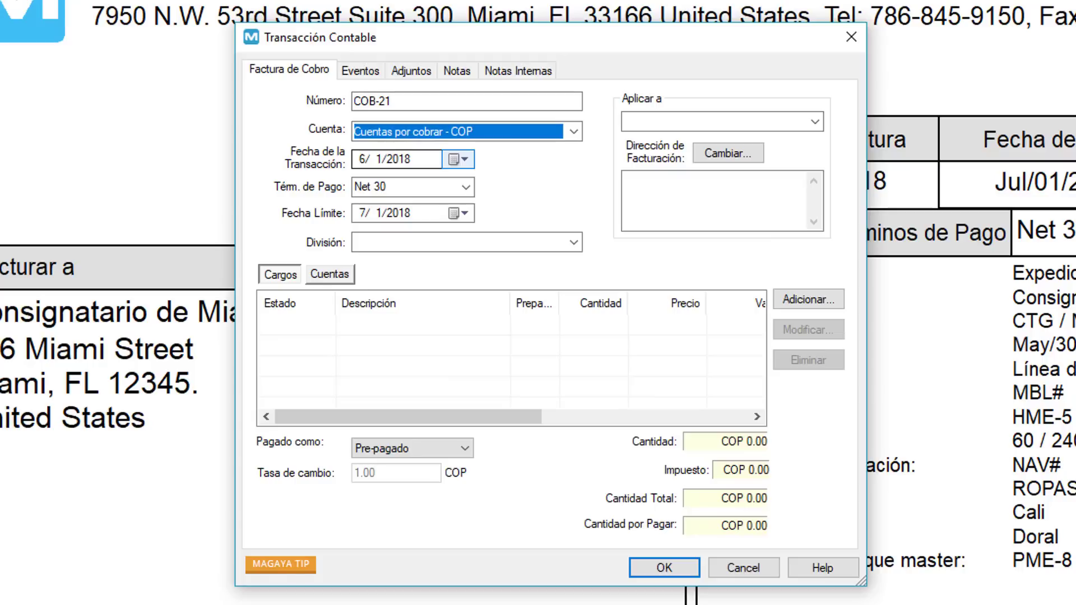
- Review the invoice's due date, payment term and division options, and apply the invoice to Consignatario de Miami, Inc
{"action": "left_click", "coordinate": [398, 213]}
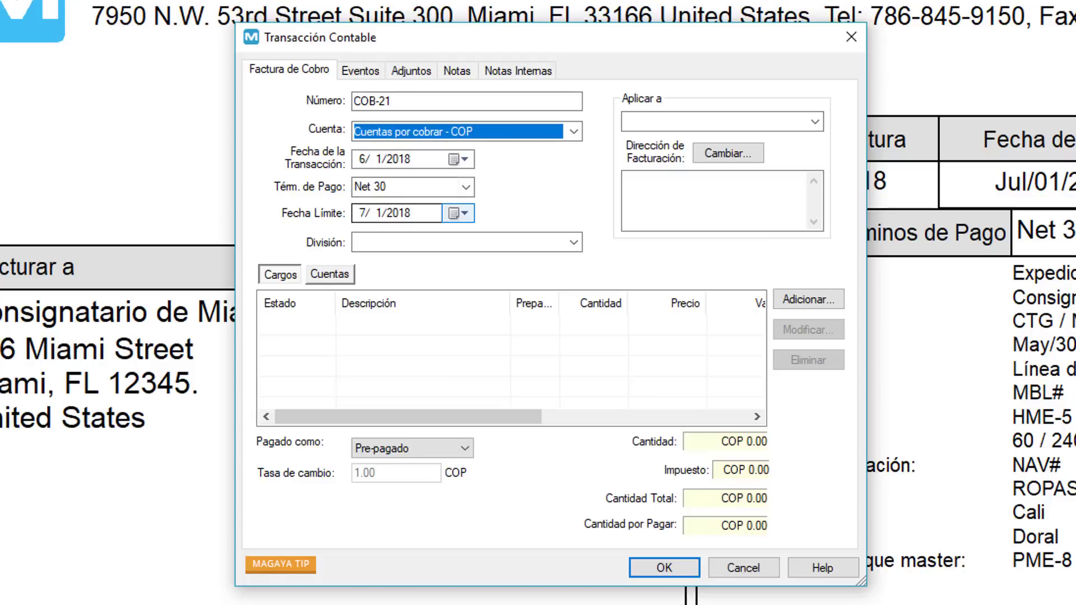
{"action": "left_click", "coordinate": [465, 188]}
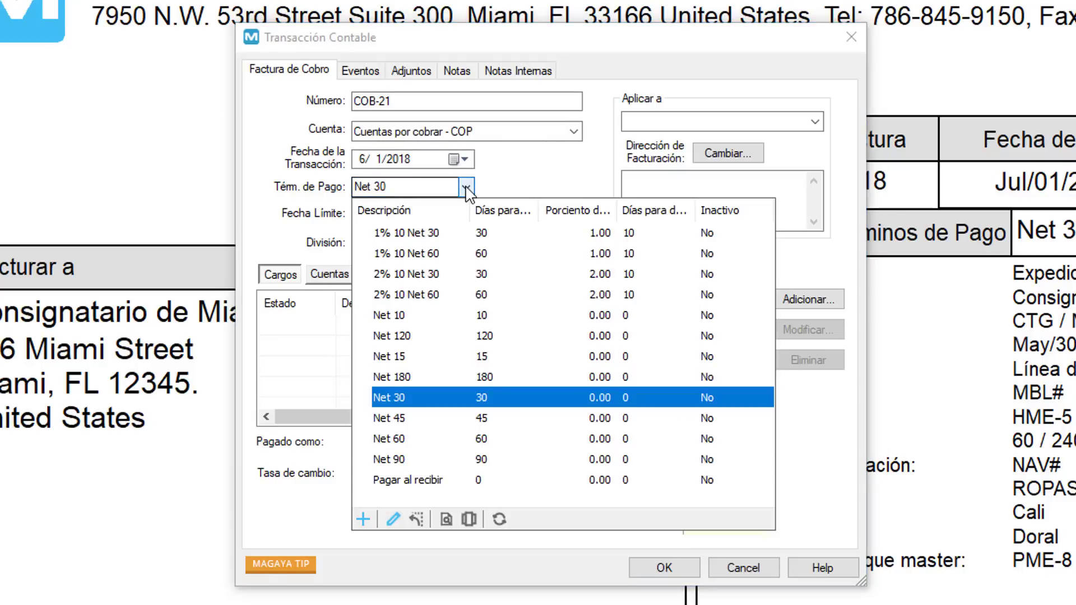
{"action": "left_click", "coordinate": [469, 192]}
{"action": "left_click", "coordinate": [574, 242]}
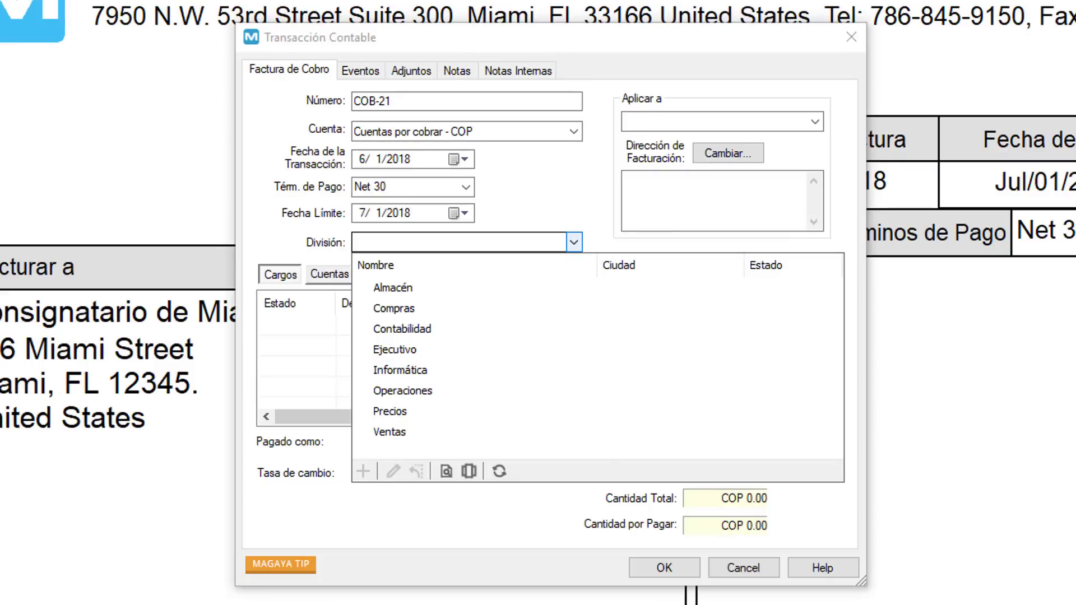
{"action": "left_click", "coordinate": [816, 122]}
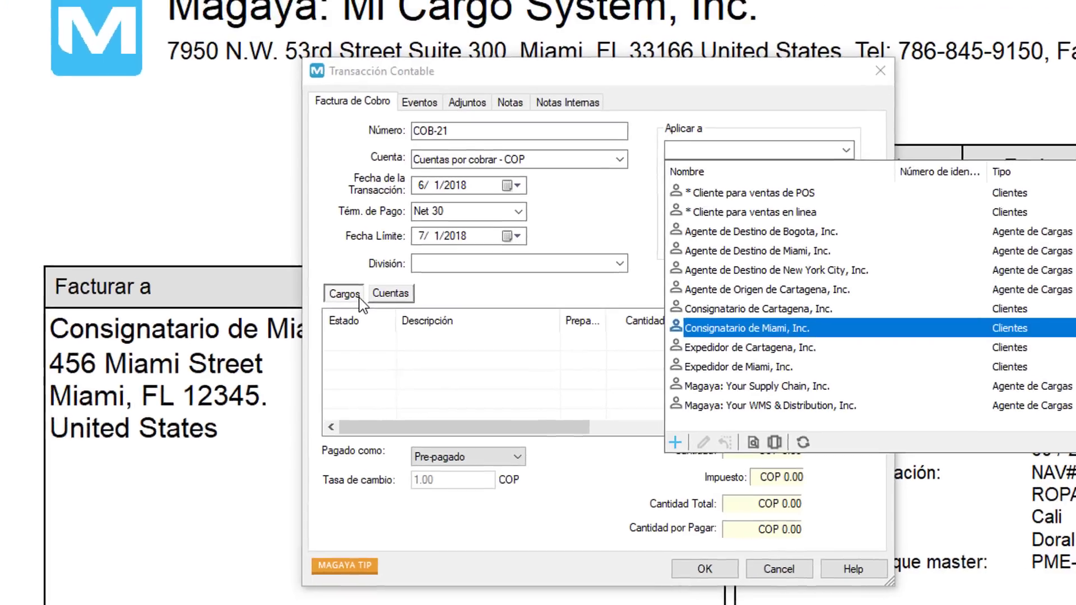
{"action": "key", "text": "Return"}
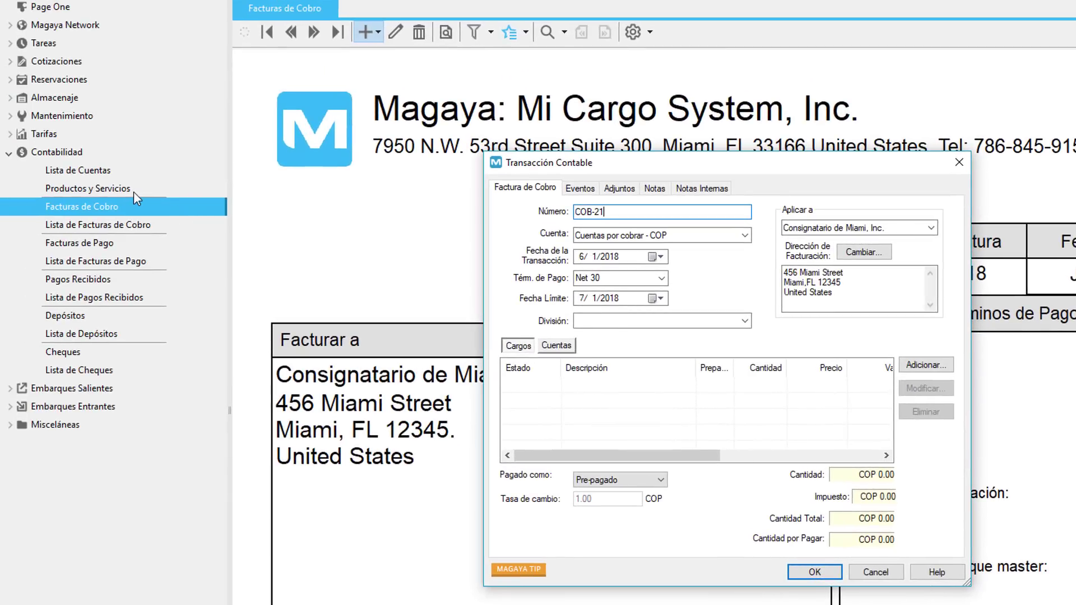
- Add a Documentación charge described as Documentos adicionales, quantity 1 at 35000 COP, and save the invoice
{"action": "left_click", "coordinate": [557, 346]}
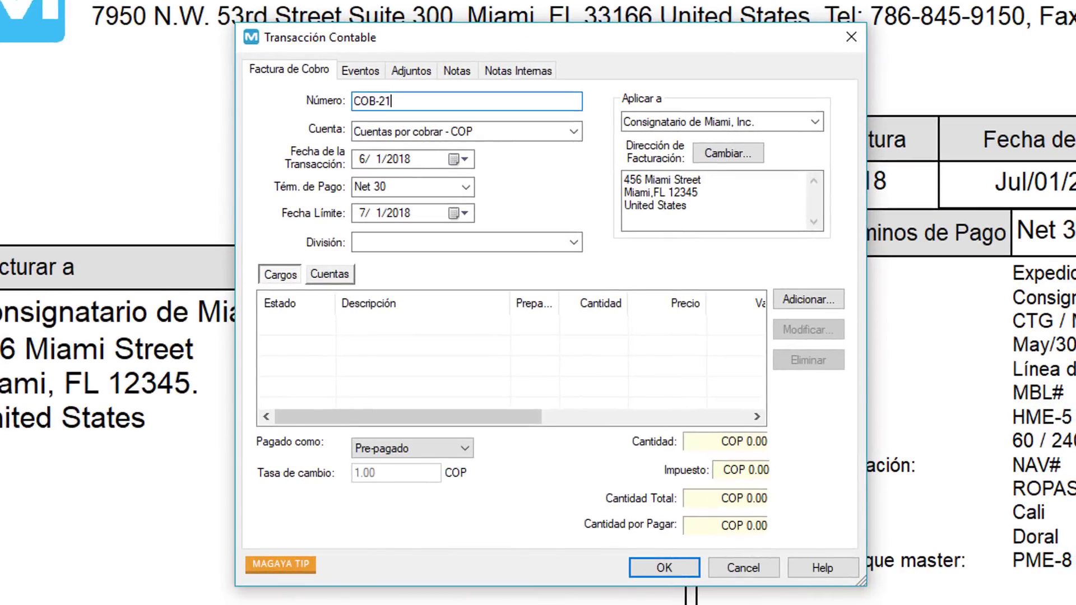
{"action": "left_click", "coordinate": [808, 299]}
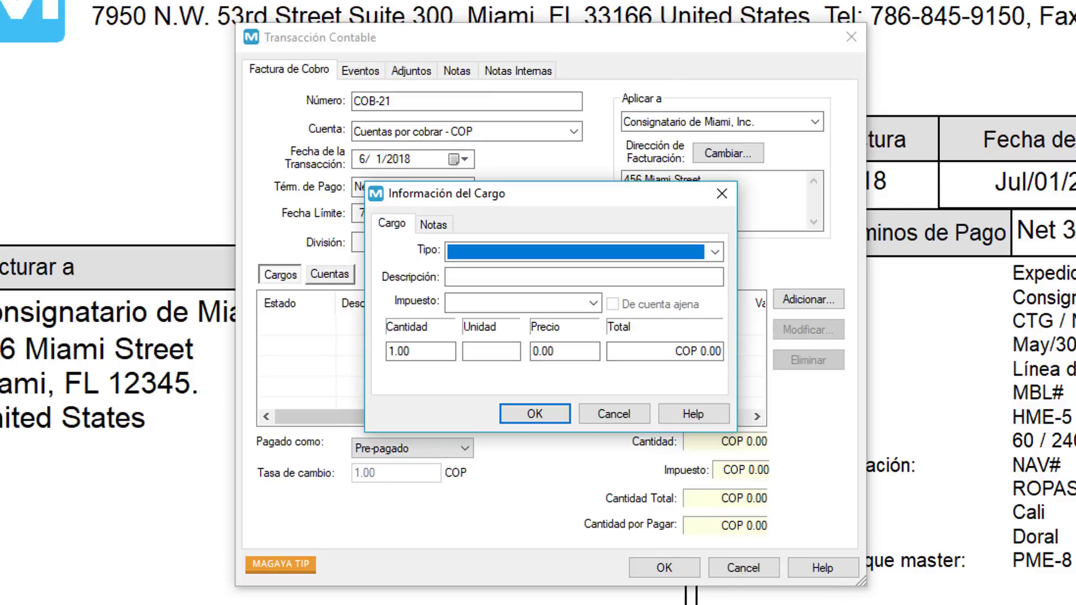
{"action": "key", "text": "alt+Down"}
{"action": "type", "text": "Descuento"}
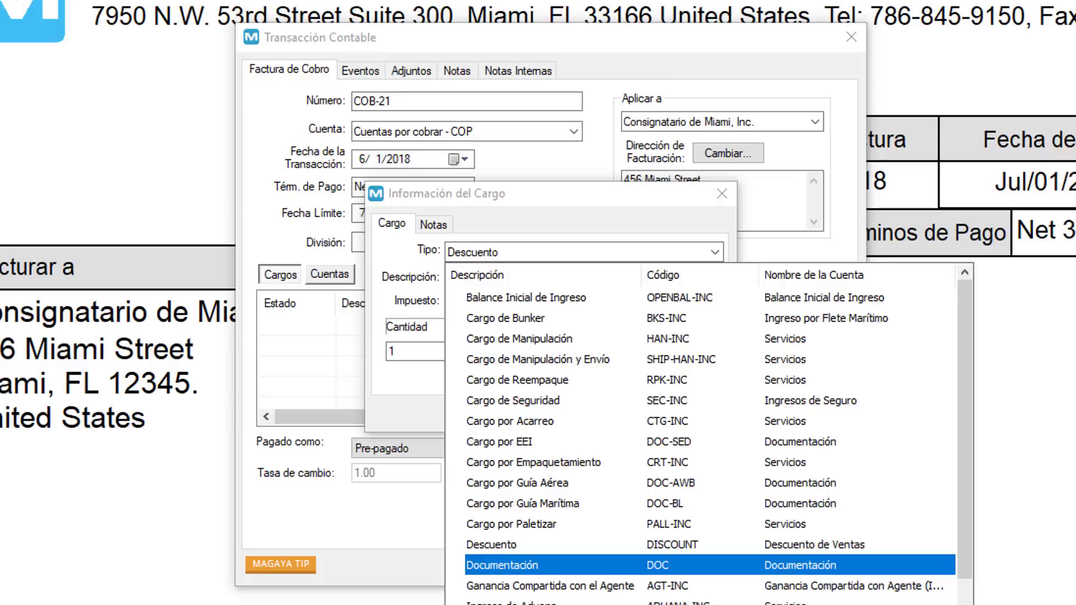
{"action": "key", "text": "Return"}
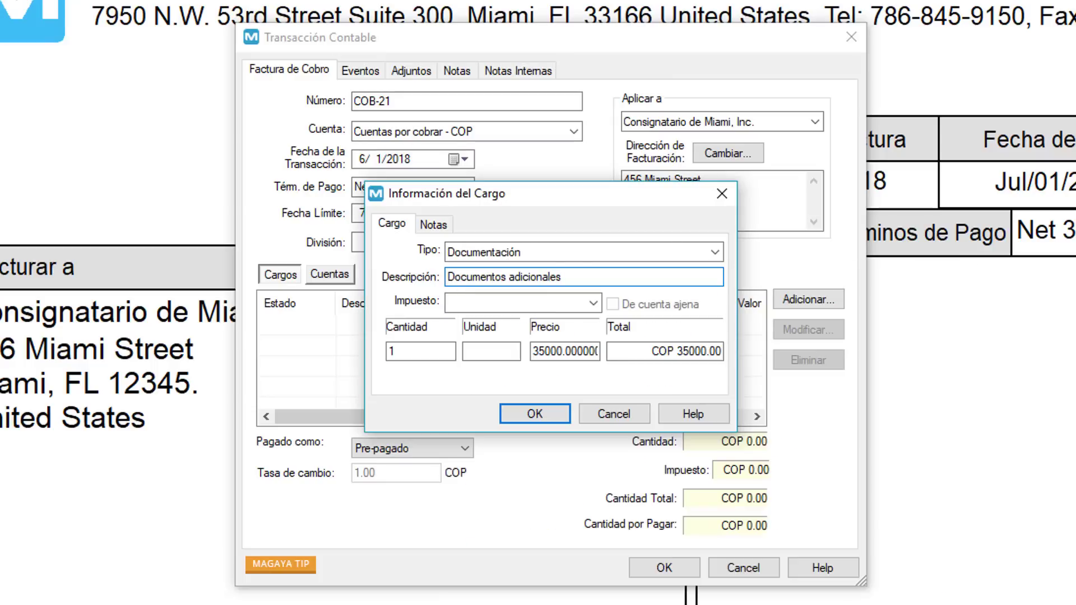
{"action": "left_click", "coordinate": [562, 277]}
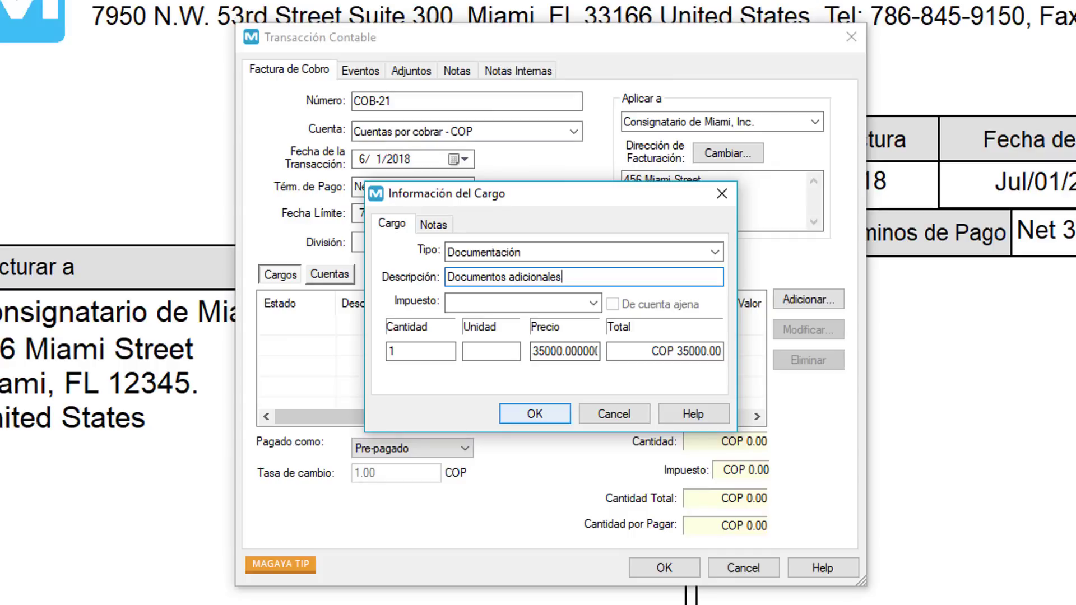
{"action": "key", "text": "Return"}
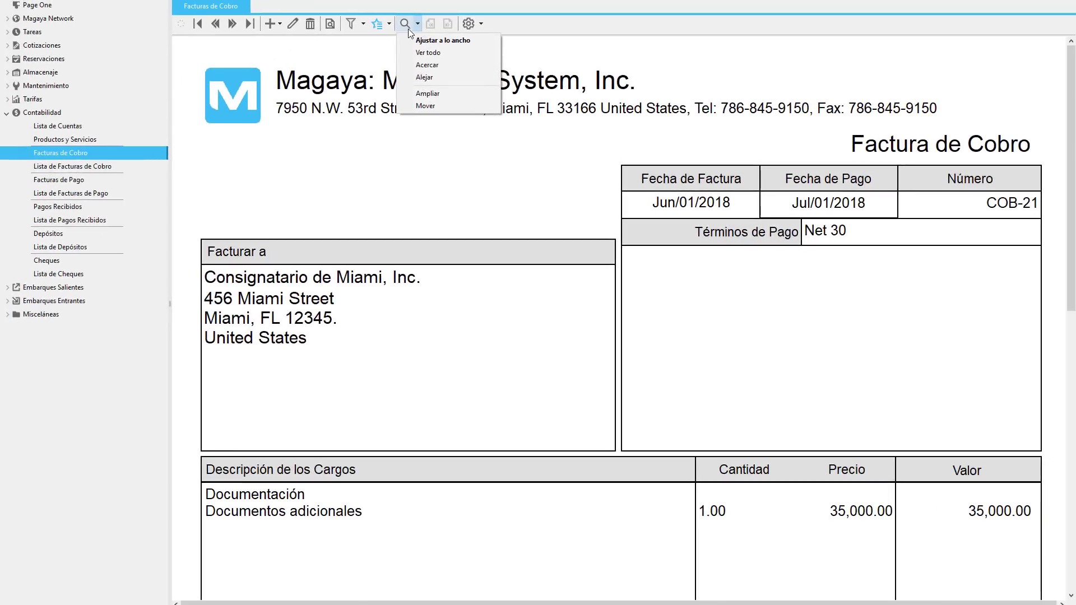
- Review the invoice's available actions and the options for adding payments in Pagos Recibidos and Lista de Pagos Recibidos
{"action": "left_click", "coordinate": [406, 55]}
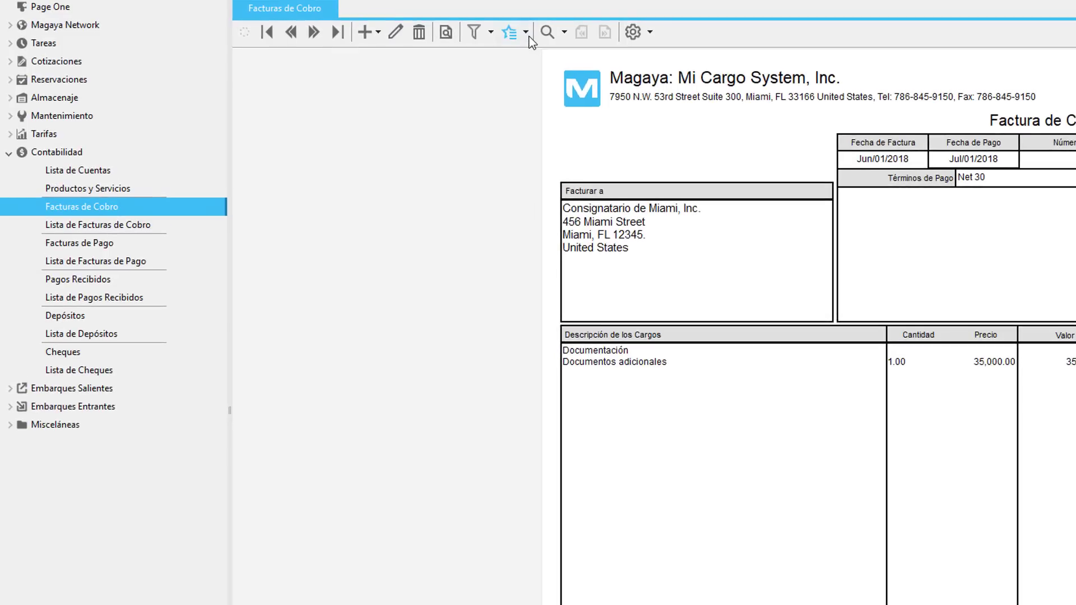
{"action": "left_click", "coordinate": [389, 24]}
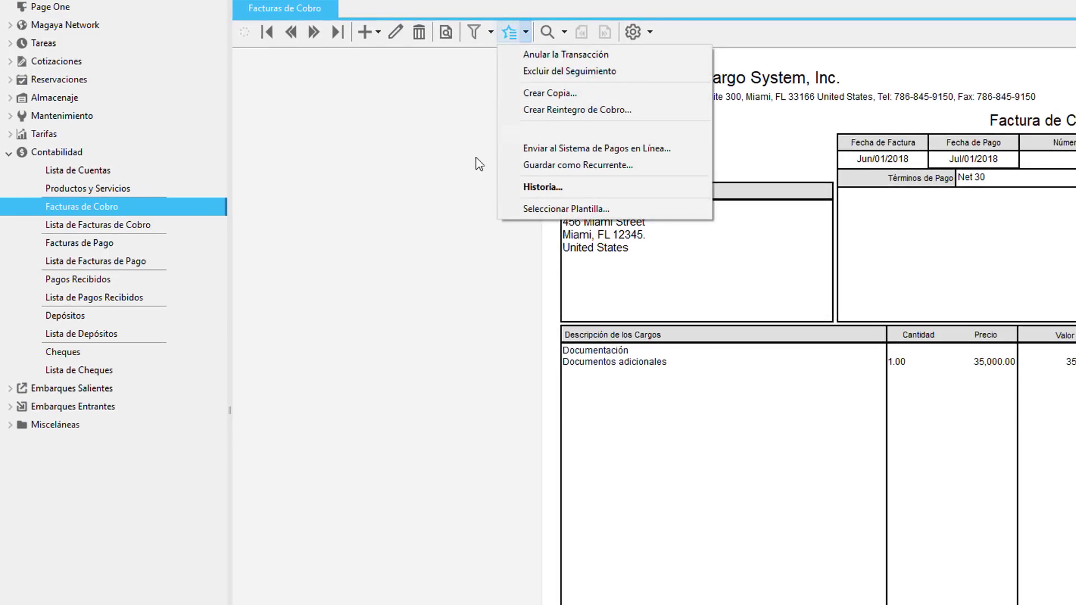
{"action": "left_click", "coordinate": [150, 280]}
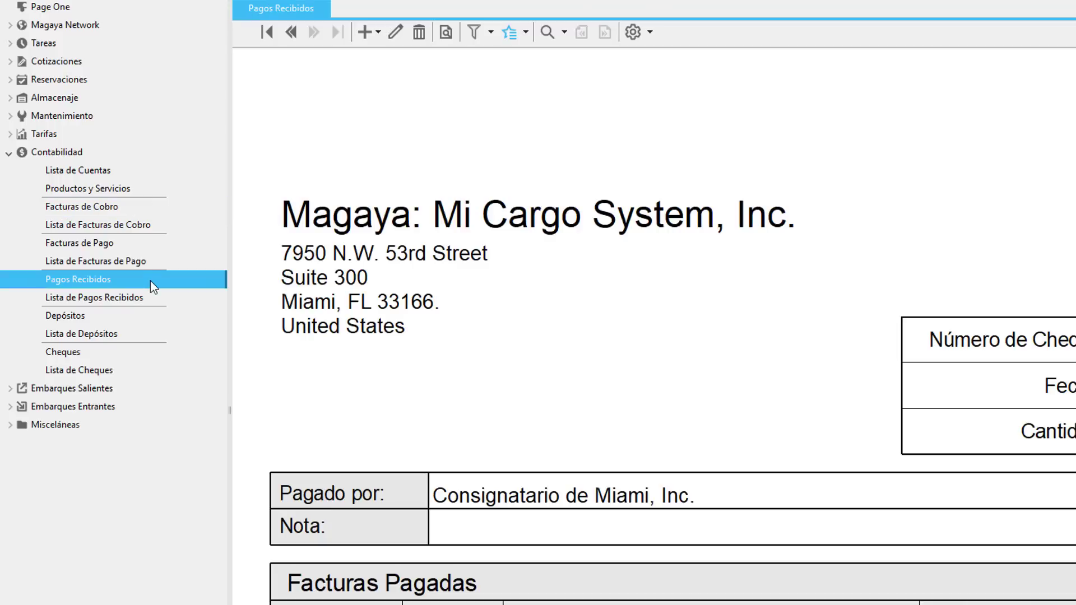
{"action": "left_click", "coordinate": [371, 38]}
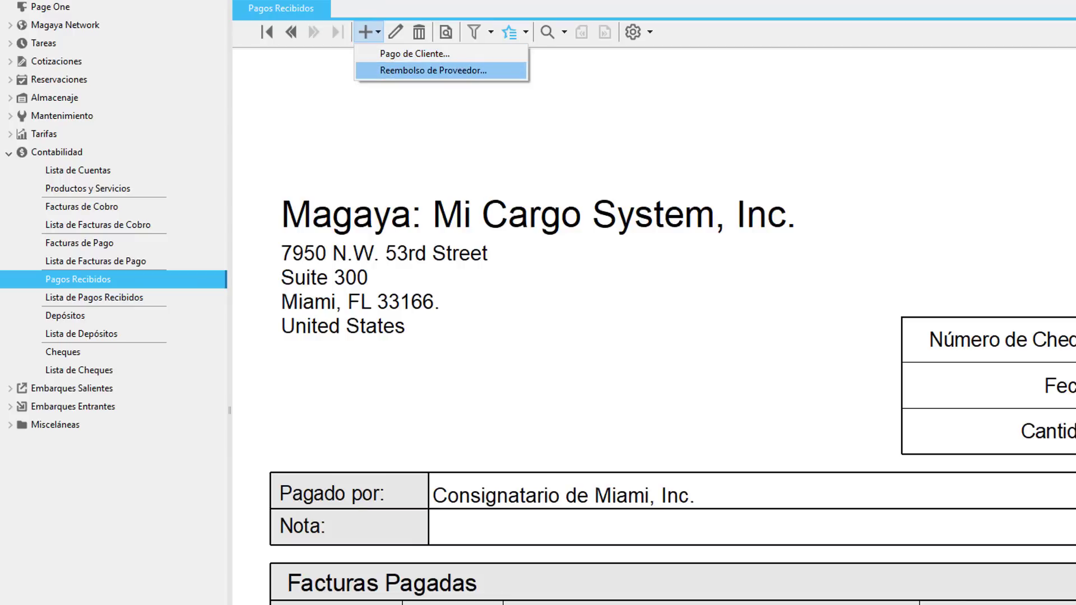
{"action": "left_click", "coordinate": [162, 304]}
{"action": "left_click", "coordinate": [163, 303]}
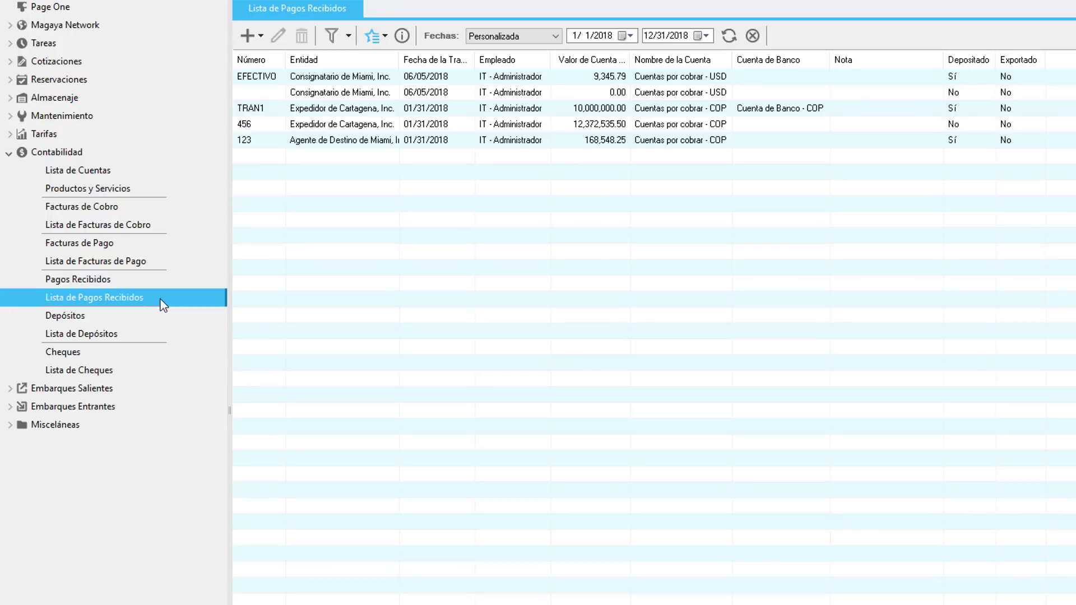
{"action": "left_click", "coordinate": [260, 41]}
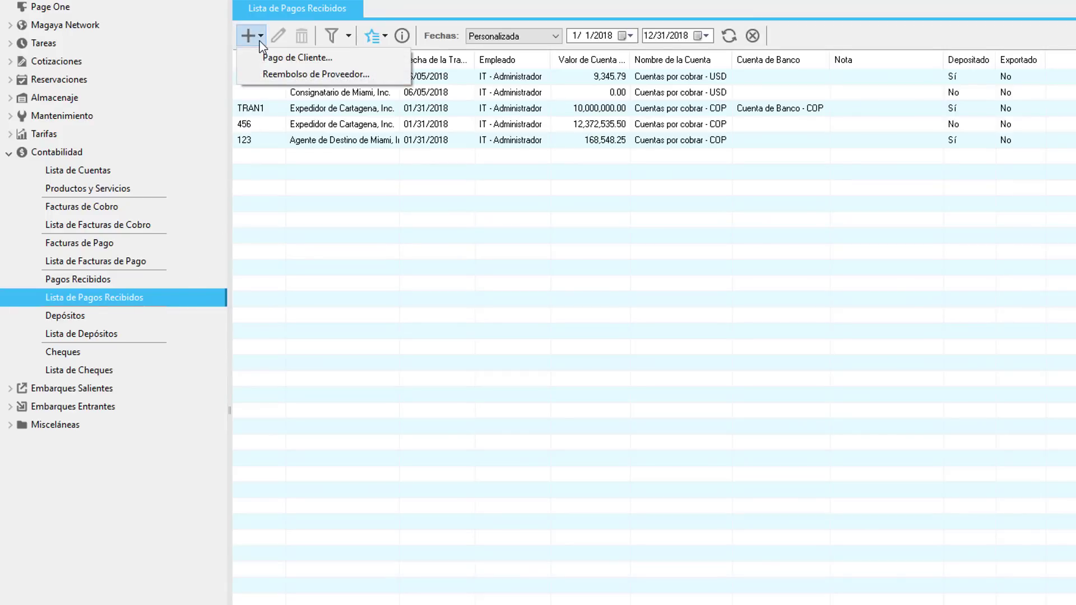
- Start receiving a payment for invoice COB-21 with cheque number CHE123 and a received amount of 100000.00 COP
{"action": "left_click", "coordinate": [149, 209]}
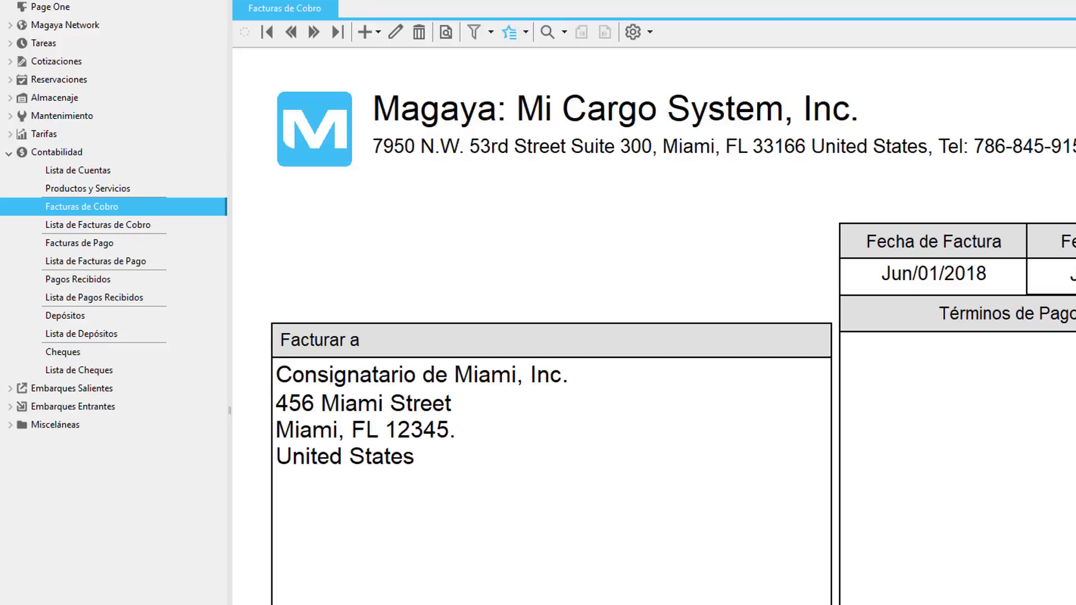
{"action": "left_click", "coordinate": [526, 33]}
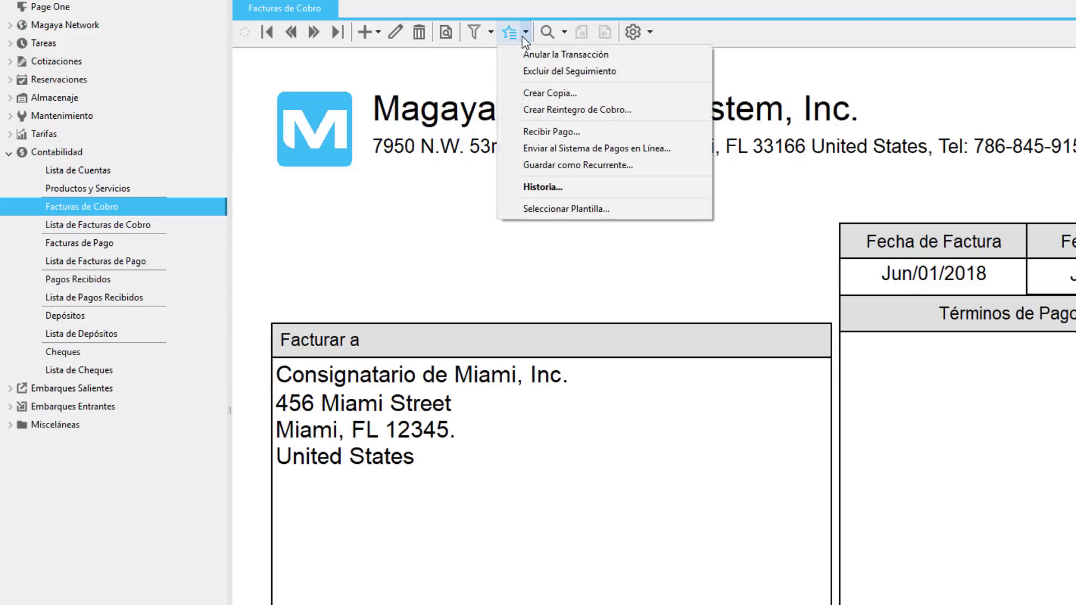
{"action": "left_click", "coordinate": [552, 132]}
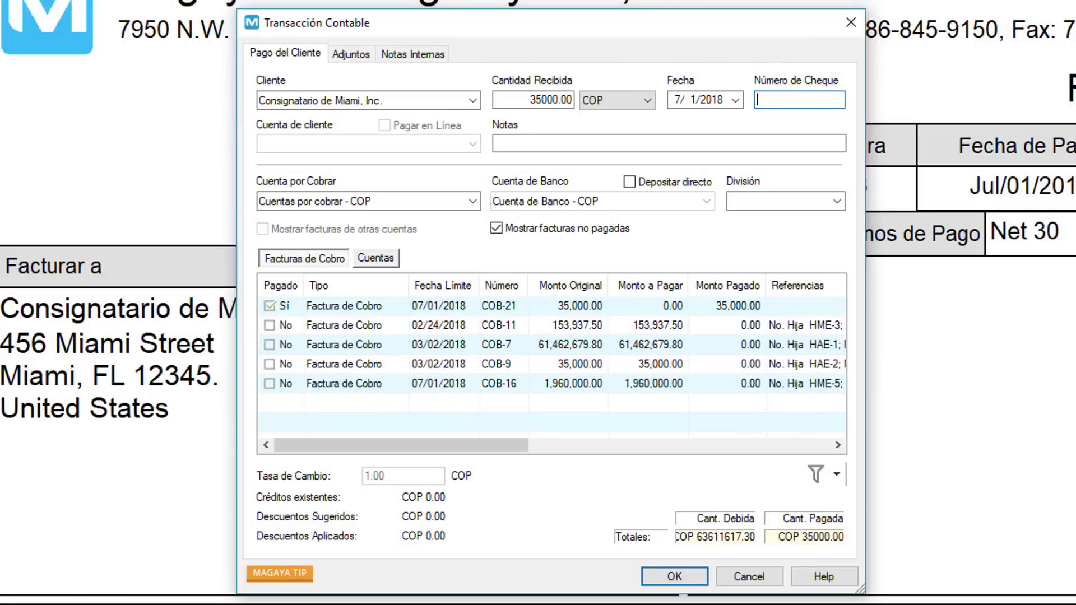
{"action": "type", "text": "CHE123"}
{"action": "left_click_drag", "start_coordinate": [527, 101], "coordinate": [580, 101]}
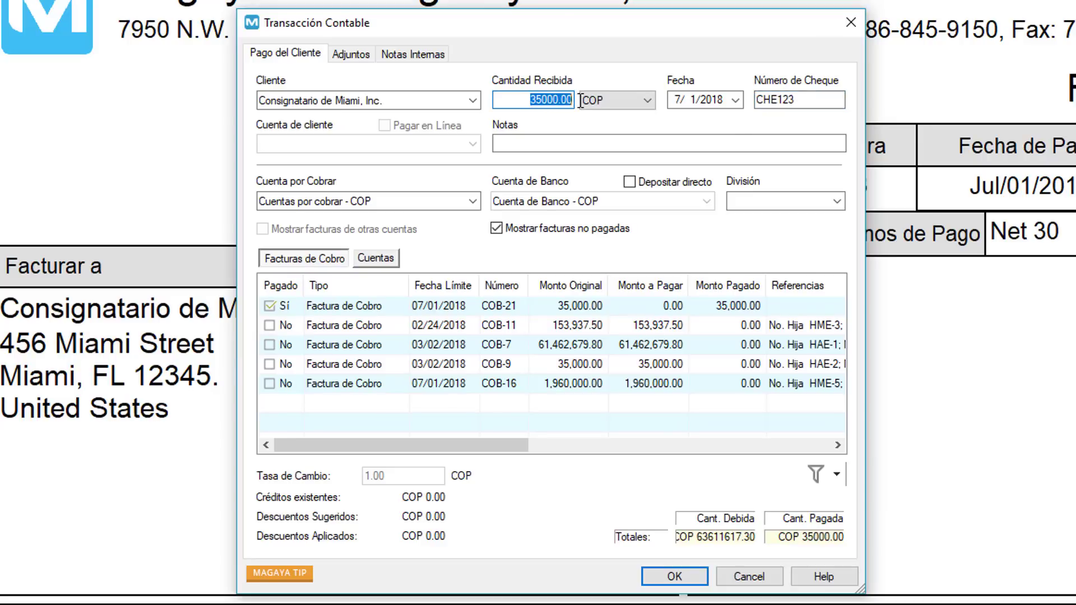
{"action": "type", "text": "100000.00"}
- Mark invoice COB-11 as paid and apply 65000.00 COP of the payment to it
{"action": "left_click", "coordinate": [269, 326]}
{"action": "left_click", "coordinate": [754, 326]}
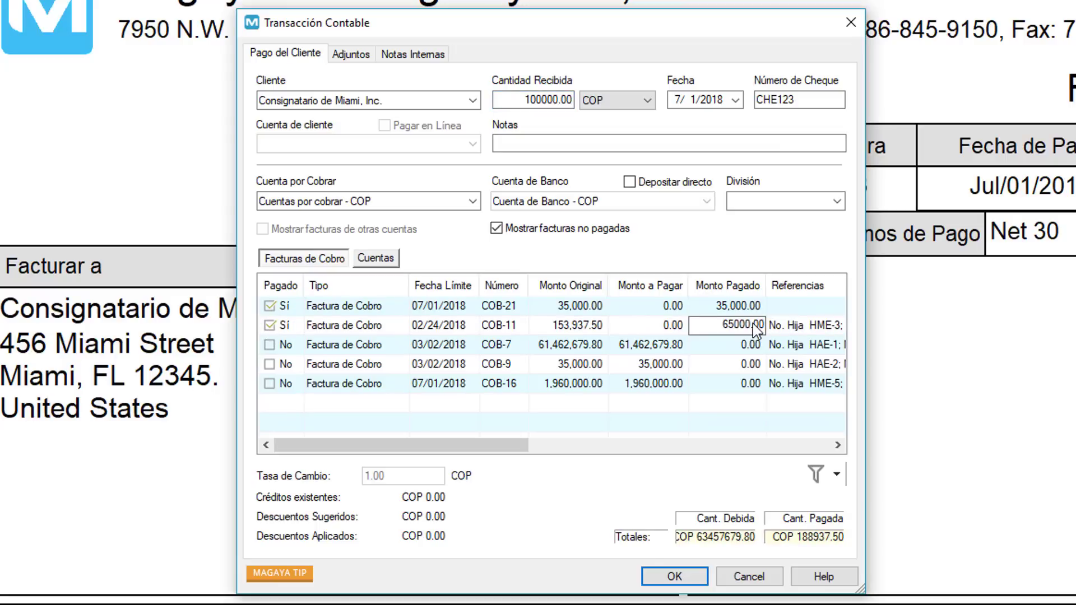
{"action": "key", "text": "Tab"}
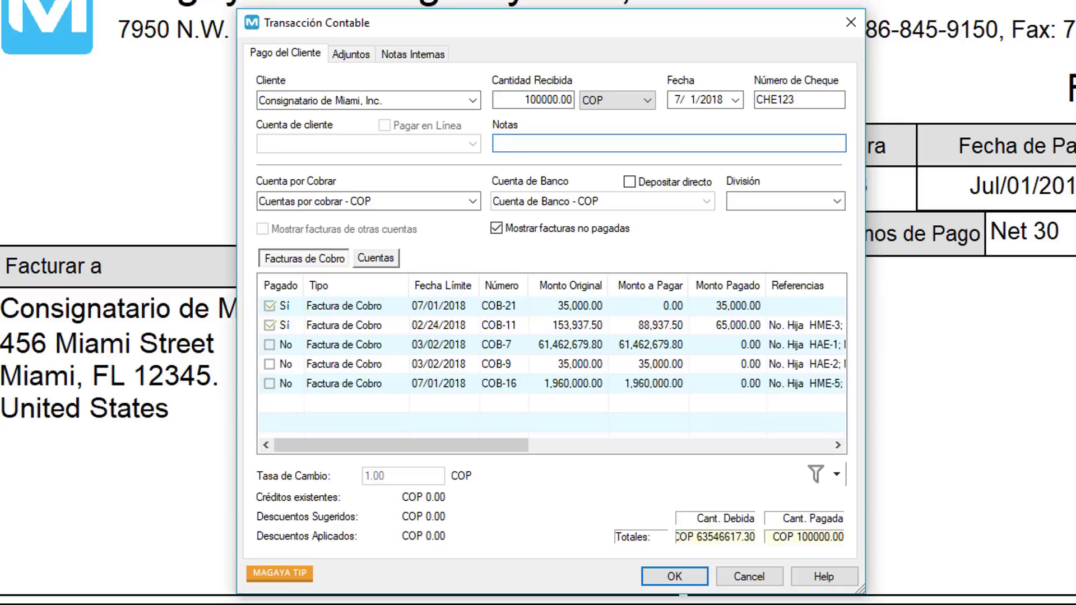
- Review the Cuenta por Cobrar and División choices of the customer payment
{"action": "left_click", "coordinate": [473, 201]}
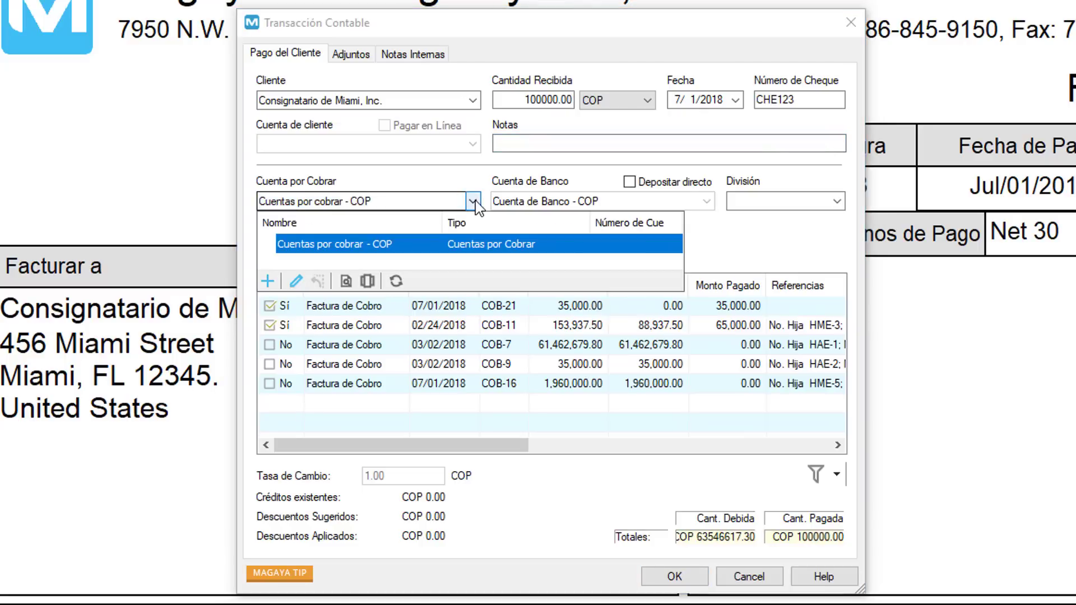
{"action": "left_click", "coordinate": [838, 202]}
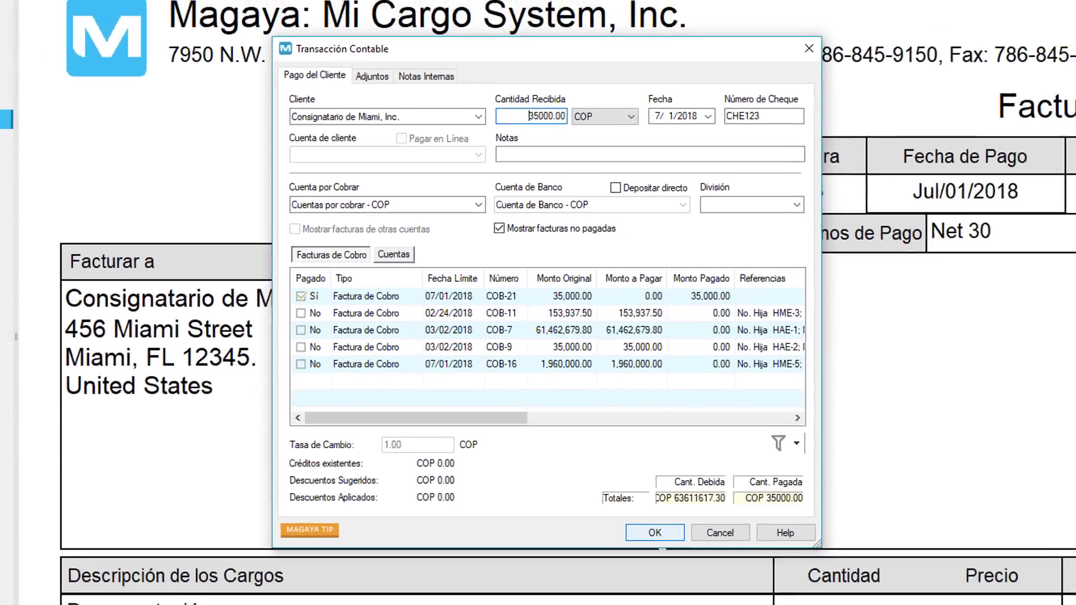
{"action": "key", "text": "Return"}
{"action": "left_click", "coordinate": [418, 24]}
{"action": "key", "text": "Escape"}
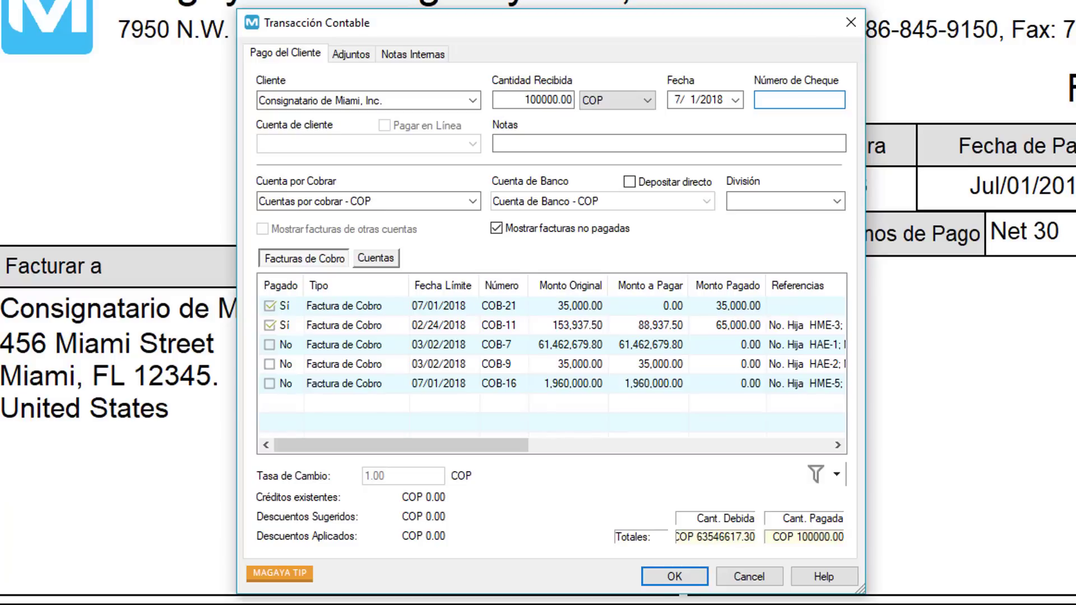
- Enter EFECTIVO and finally TRANS123 as the cheque number, and enable direct deposit to Cuenta de Banco - COP
{"action": "type", "text": "EFECTIVO"}
{"action": "type", "text": "TRANS123"}
{"action": "left_click", "coordinate": [629, 182]}
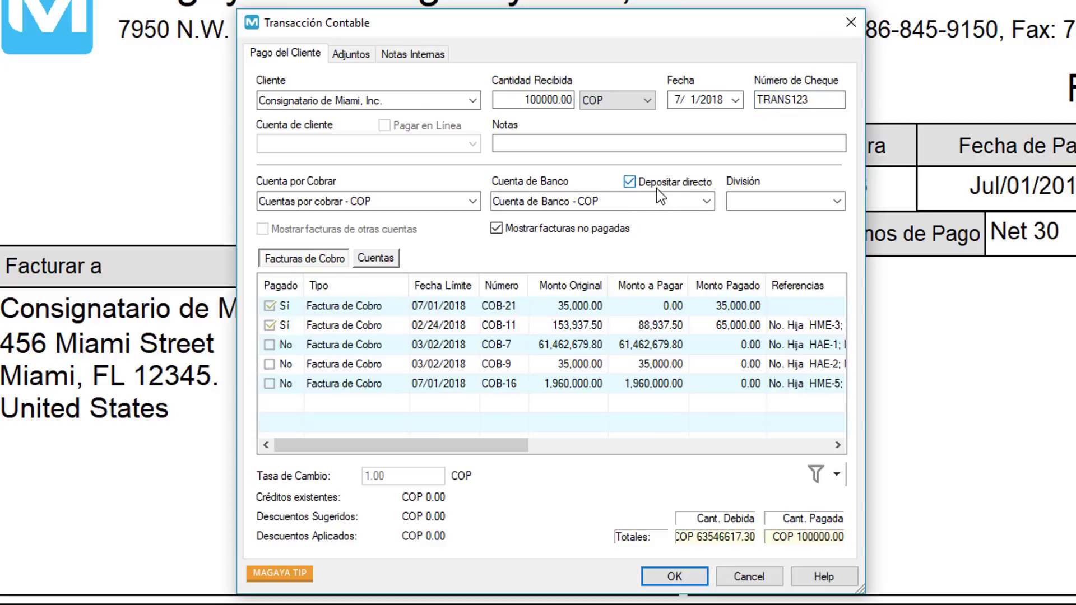
{"action": "left_click", "coordinate": [707, 202]}
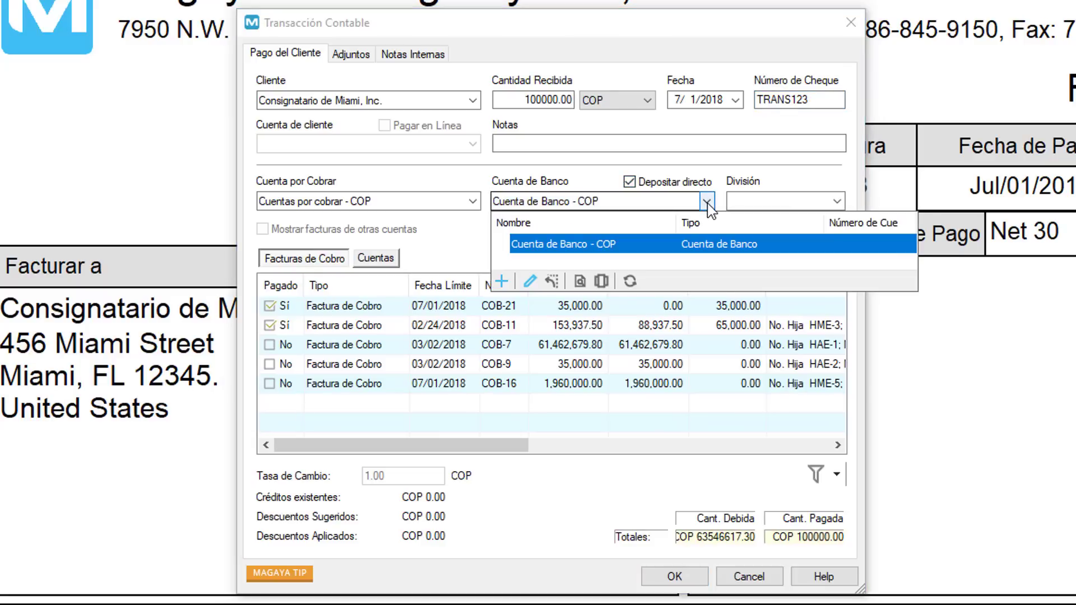
{"action": "left_click", "coordinate": [708, 202]}
{"action": "left_click", "coordinate": [707, 202]}
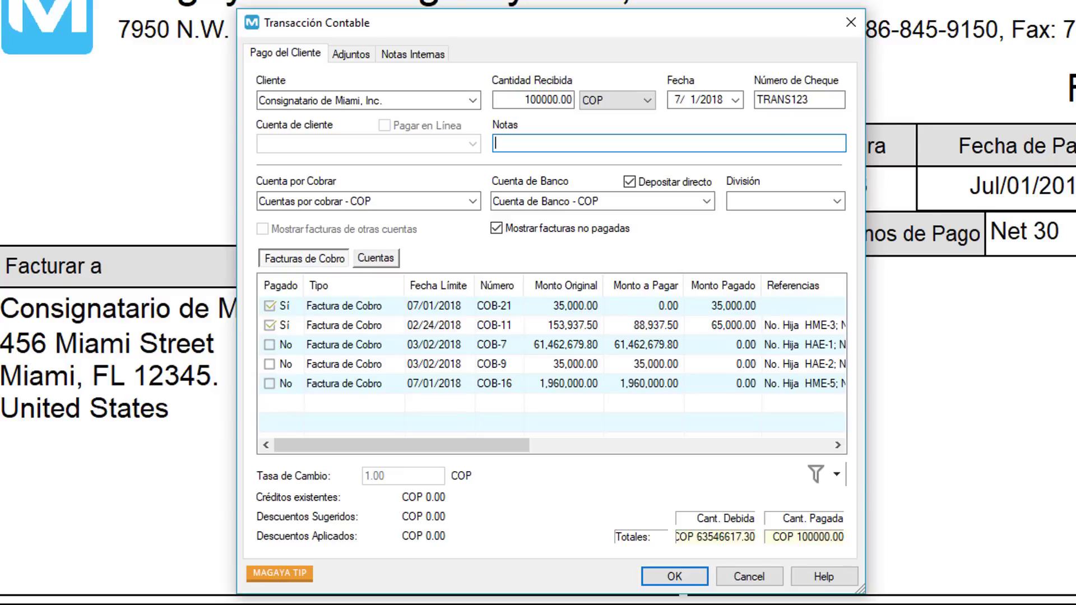
- Change the payment's customer to Agente de Destino de Miami, Inc
{"action": "left_click", "coordinate": [473, 101]}
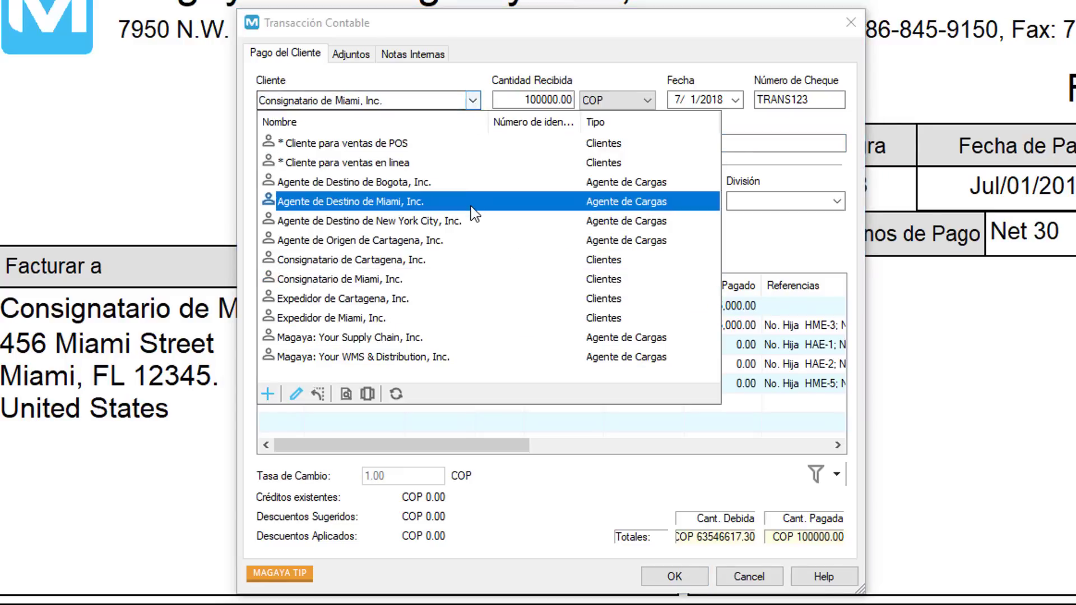
{"action": "left_click", "coordinate": [351, 201]}
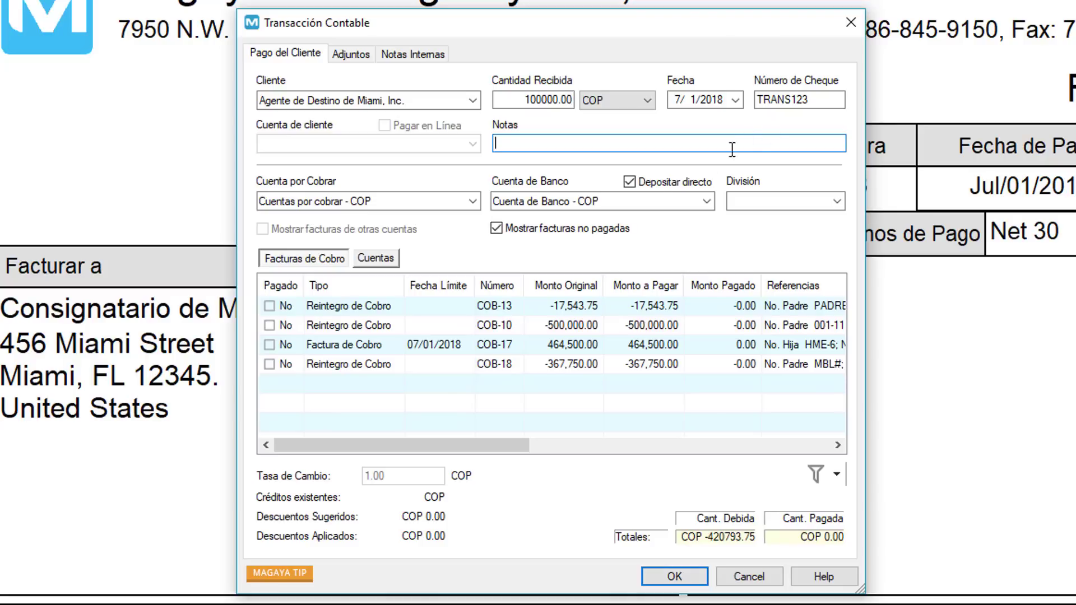
- Select Cuenta de Banco - COP as the payment's bank account and mark COB-10, COB-17 and COB-18 as paid
{"action": "left_click", "coordinate": [708, 200]}
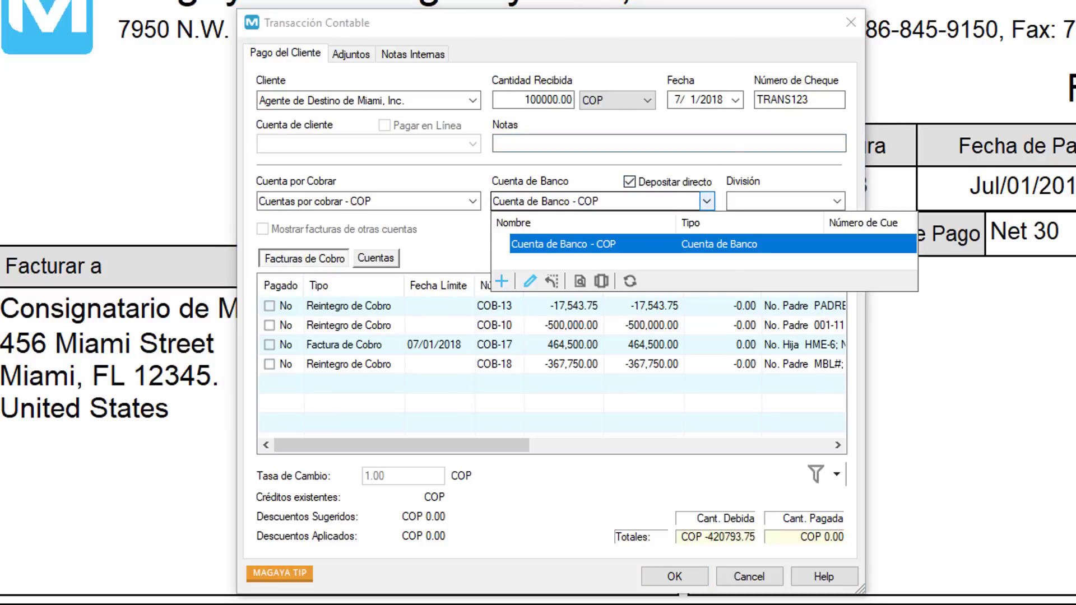
{"action": "key", "text": "Return"}
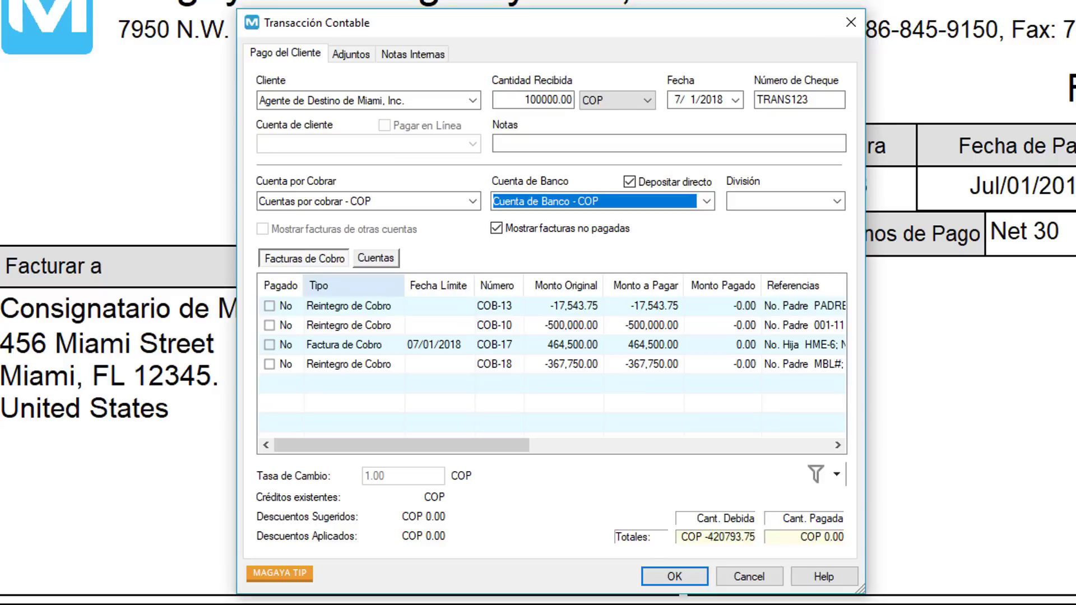
{"action": "left_click", "coordinate": [270, 325]}
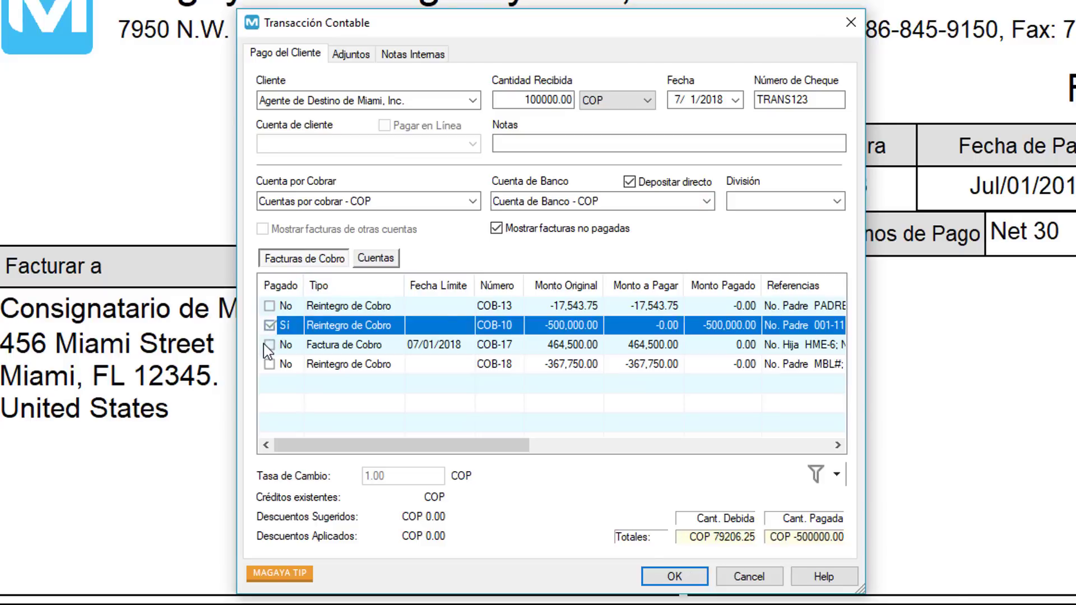
{"action": "left_click", "coordinate": [269, 345]}
{"action": "left_click", "coordinate": [269, 364]}
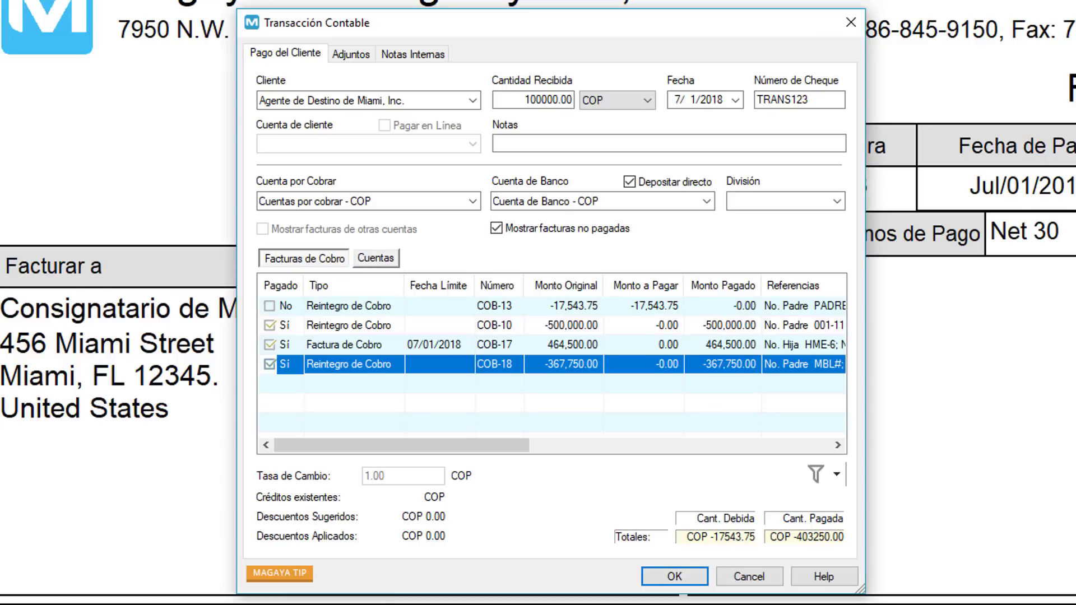
- Apply -66000 to COB-18, -100000 to COB-10 and 266000 to COB-17, and save the customer payment
{"action": "left_click", "coordinate": [738, 366]}
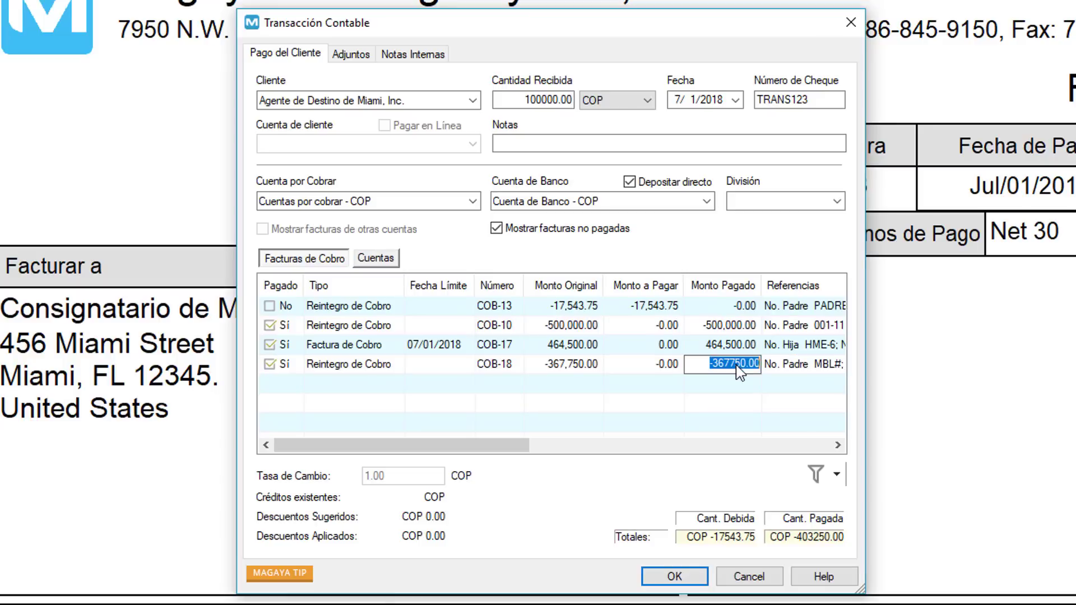
{"action": "type", "text": "-66000"}
{"action": "left_click", "coordinate": [739, 325]}
{"action": "type", "text": "-100000"}
{"action": "left_click", "coordinate": [732, 348]}
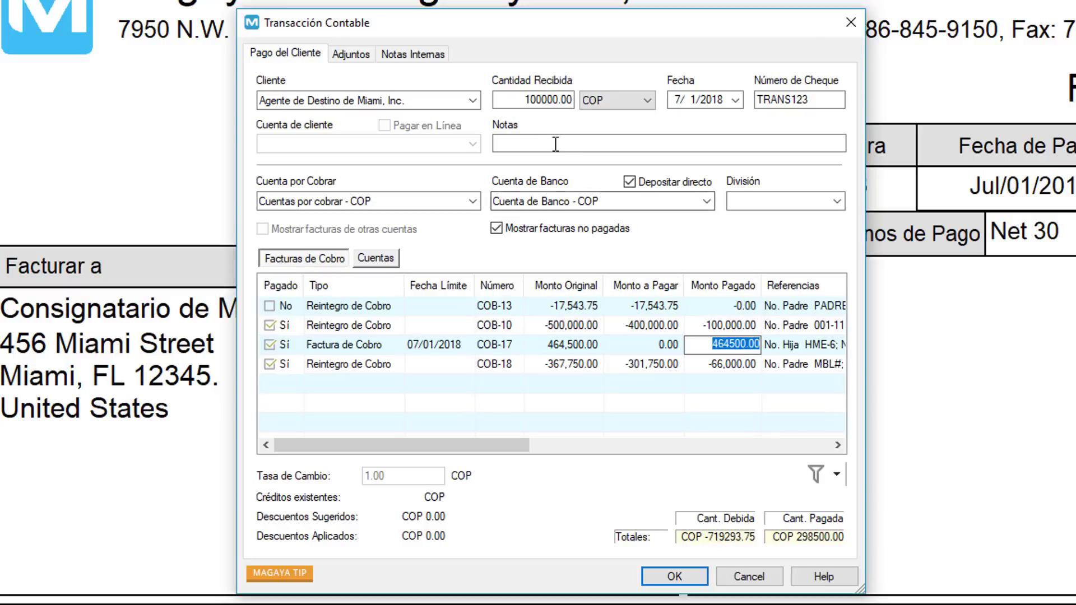
{"action": "type", "text": "266000"}
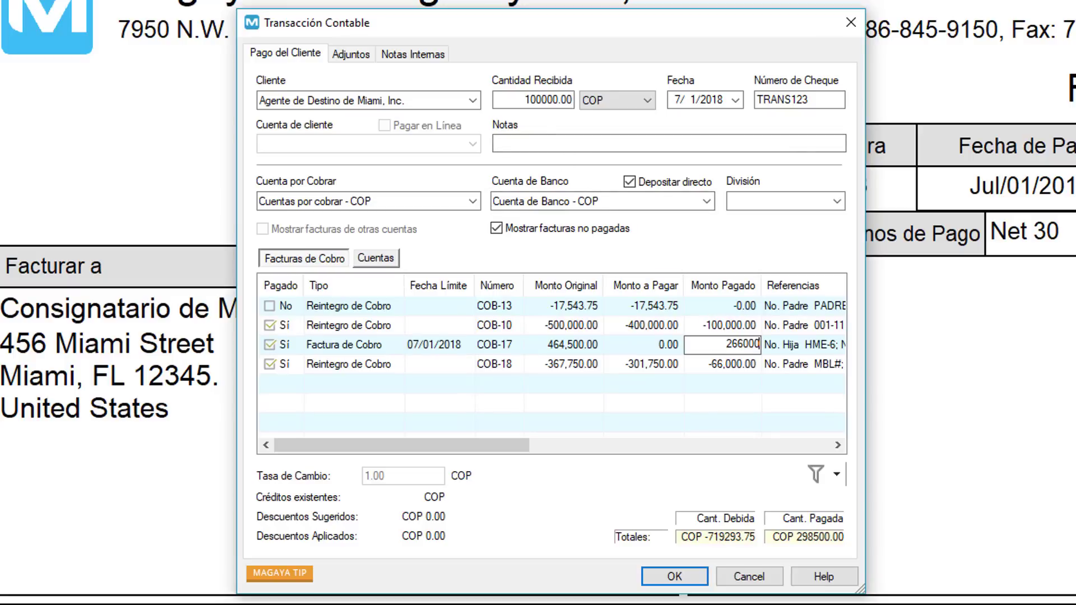
{"action": "key", "text": "Return"}
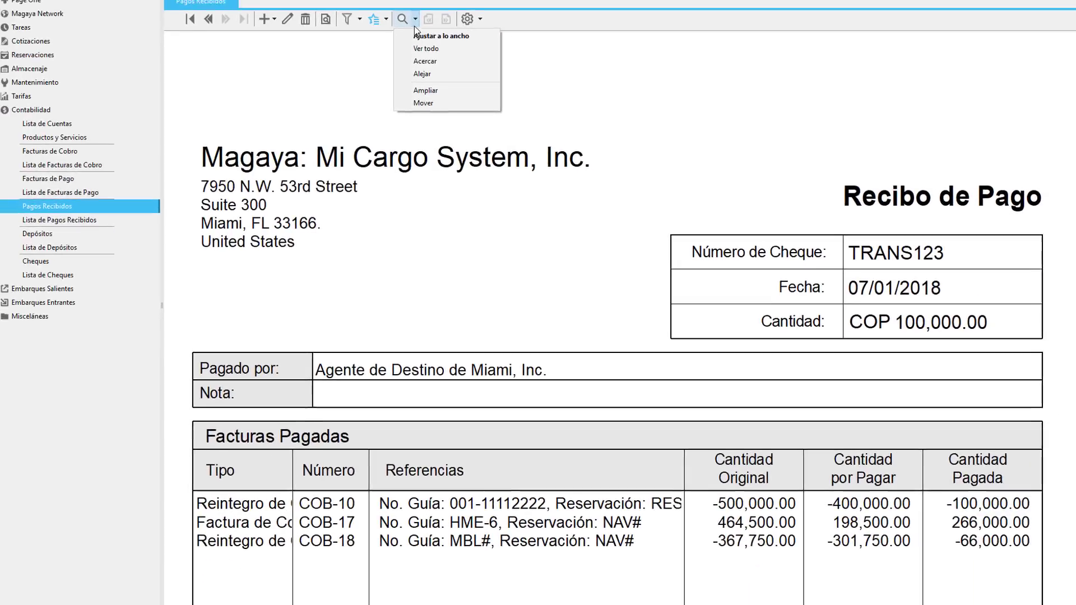
{"action": "left_click", "coordinate": [406, 56]}
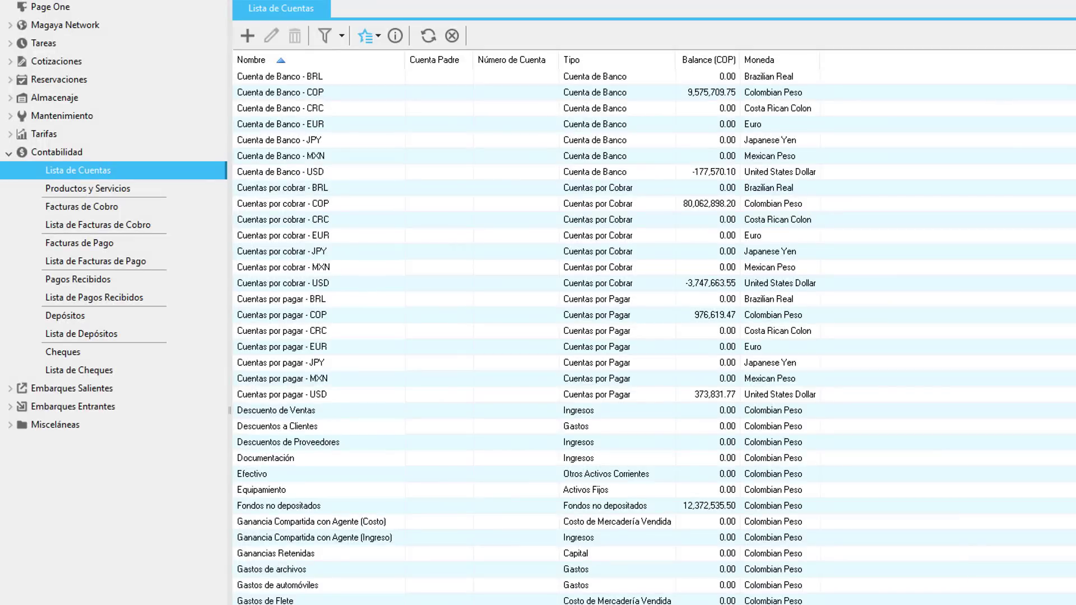
- Review the Fondos no depositados account, the ways to create a deposit, and the list of existing deposits
{"action": "left_click", "coordinate": [279, 506]}
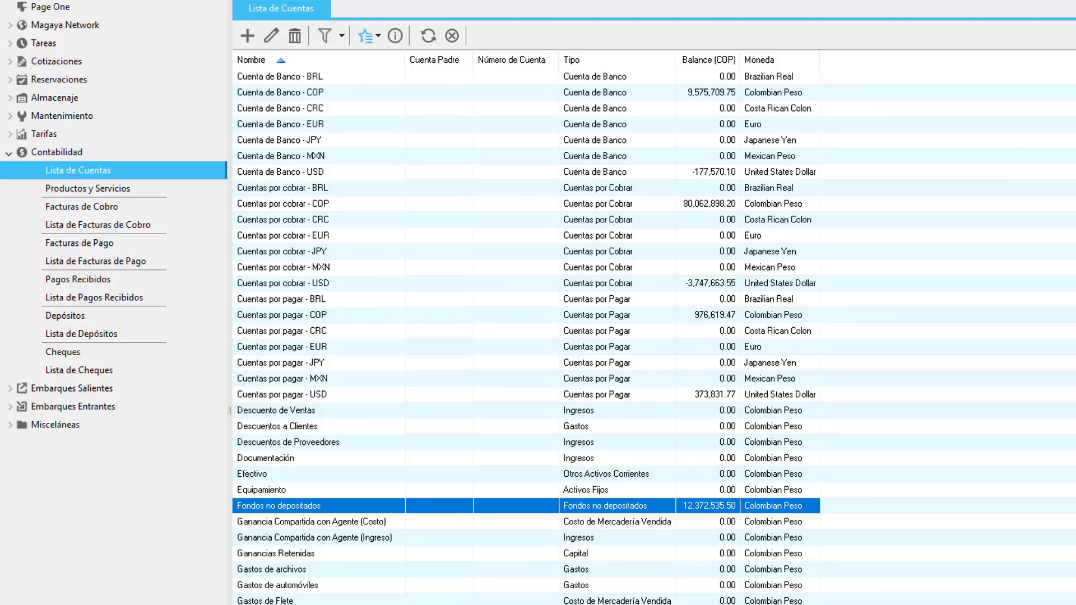
{"action": "left_click", "coordinate": [106, 318]}
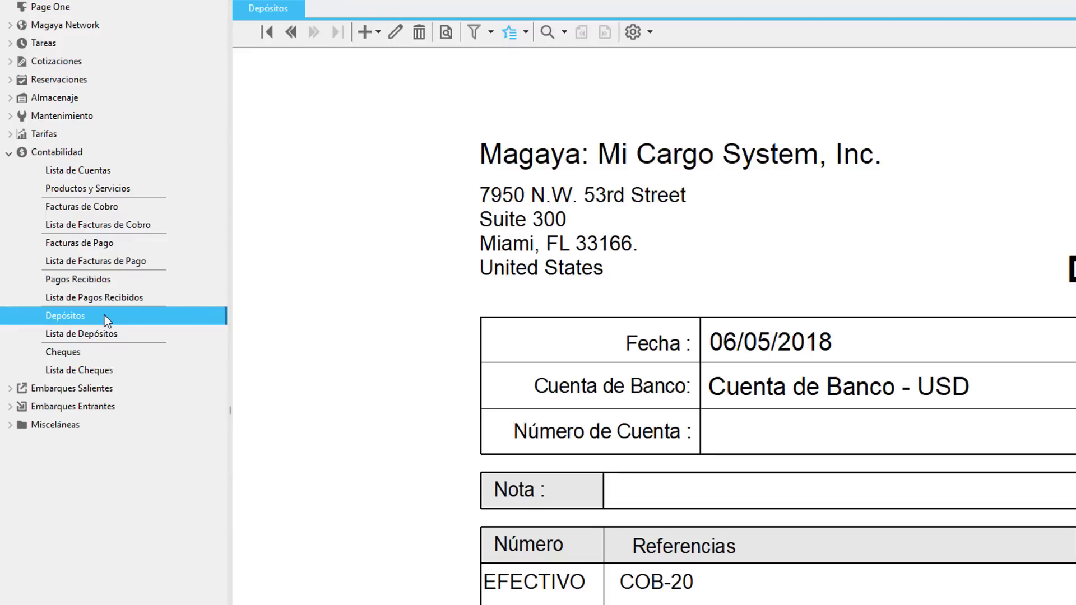
{"action": "left_click", "coordinate": [376, 40]}
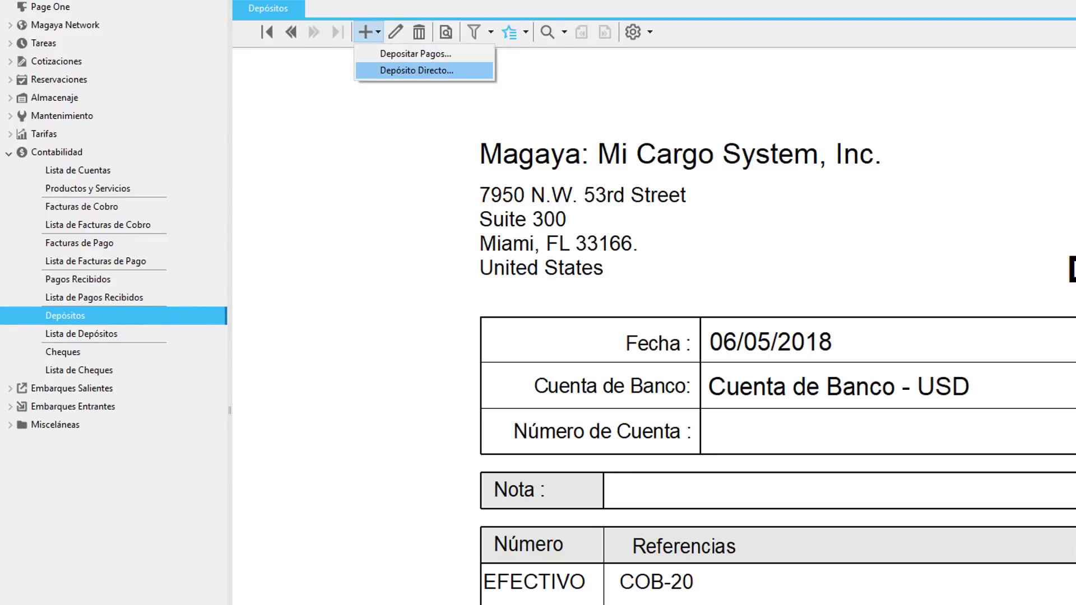
{"action": "left_click", "coordinate": [81, 334]}
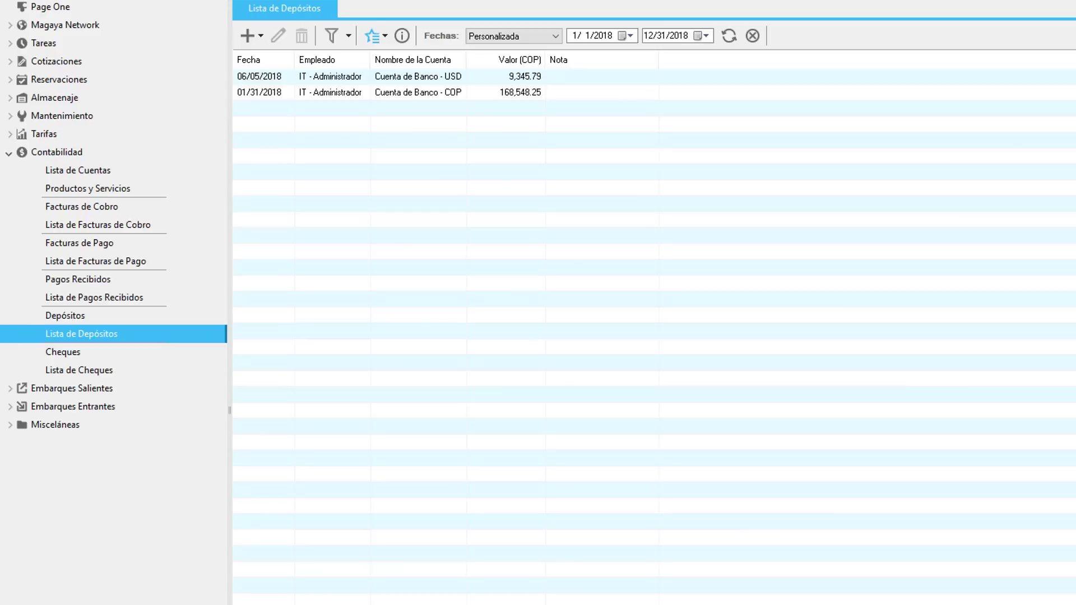
{"action": "left_click", "coordinate": [249, 36]}
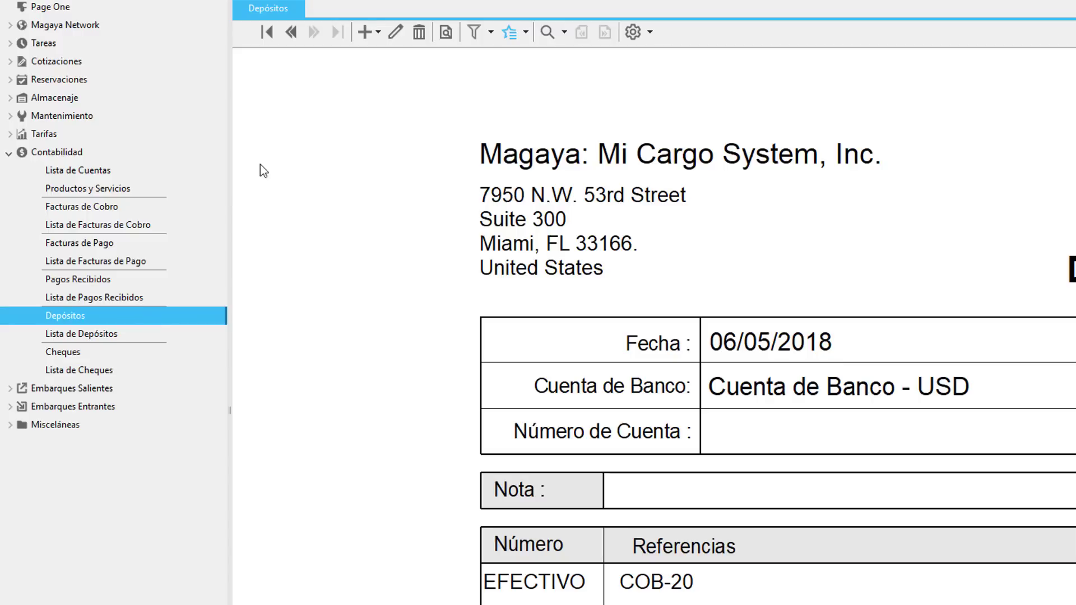
- Start a deposit of received payments and set its bank account to Cuenta de Banco - COP
{"action": "left_click", "coordinate": [366, 38]}
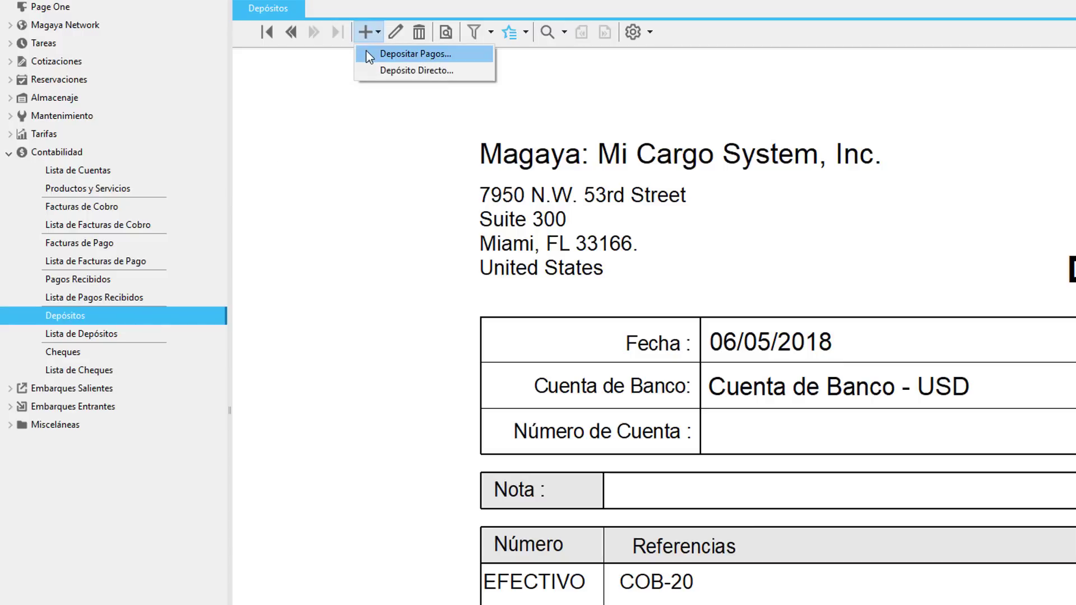
{"action": "left_click", "coordinate": [415, 53]}
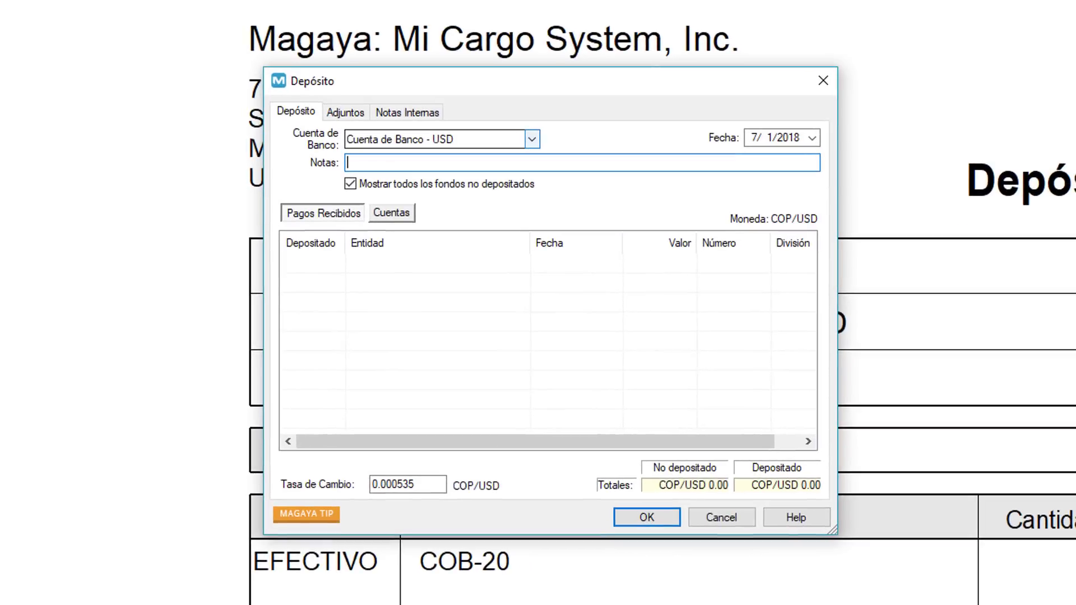
{"action": "left_click", "coordinate": [533, 139]}
{"action": "key", "text": "Up"}
{"action": "key", "text": "Up"}
{"action": "key", "text": "Up"}
{"action": "key", "text": "Up"}
{"action": "key", "text": "Up"}
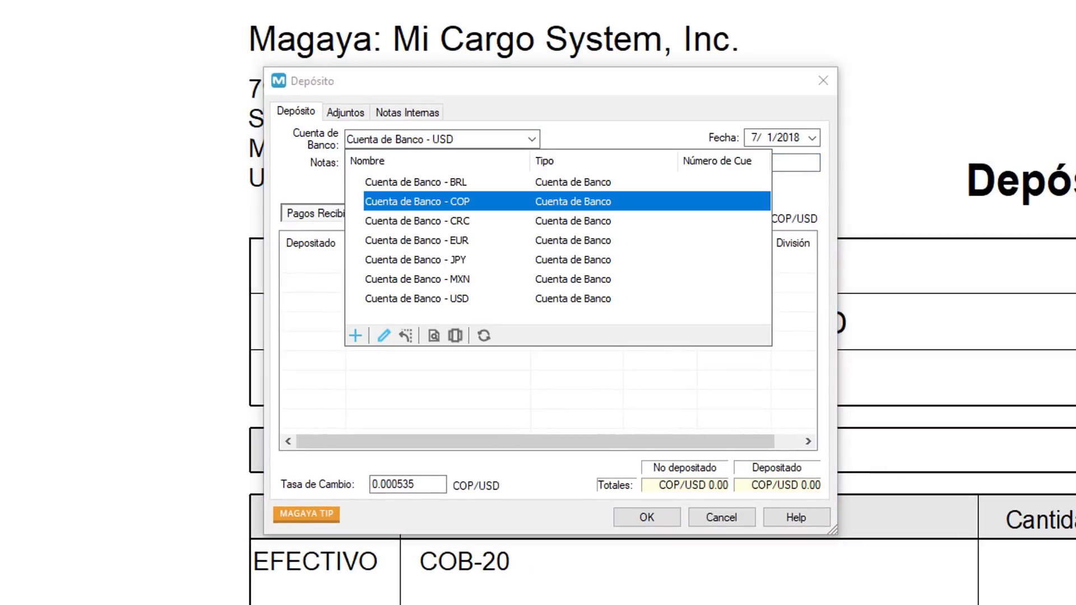
{"action": "key", "text": "Tab"}
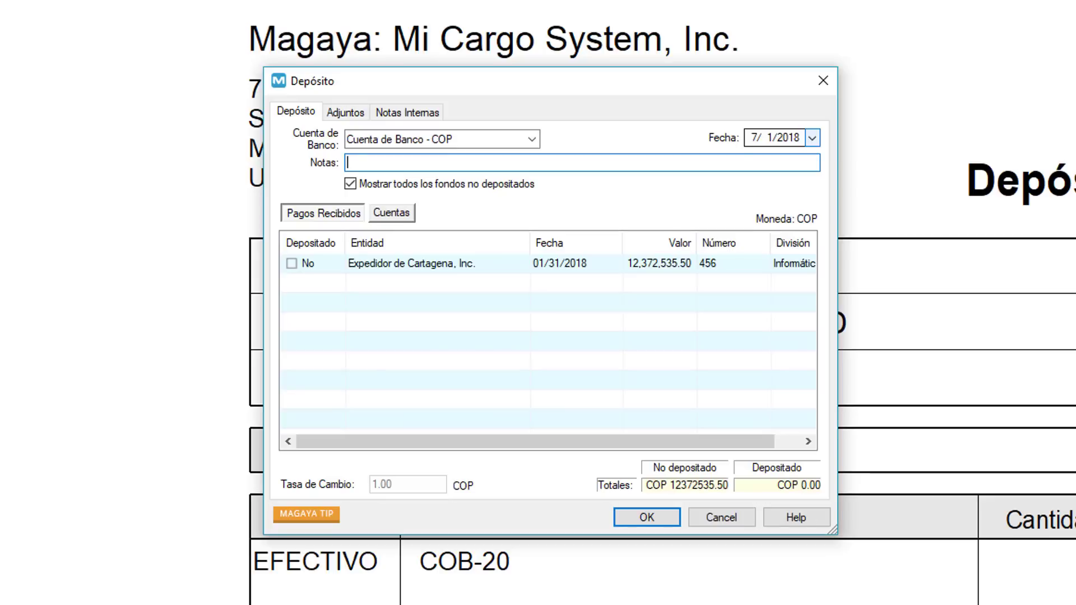
- Mark the payment from Expedidor de Cartagena, Inc. as deposited, save the deposit and view its whole document
{"action": "left_click", "coordinate": [292, 264]}
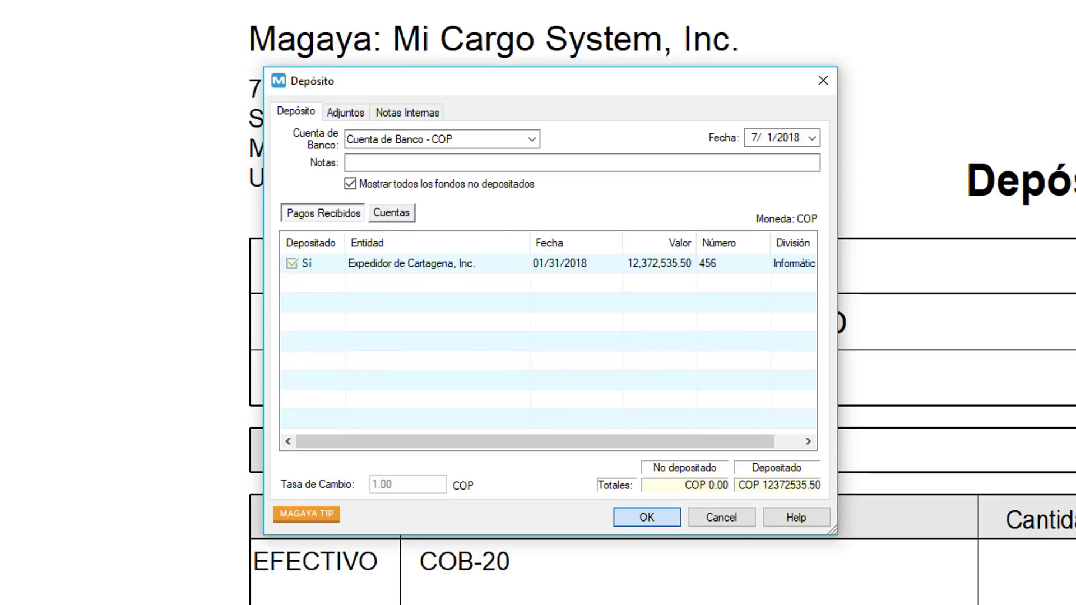
{"action": "key", "text": "Return"}
{"action": "left_click", "coordinate": [418, 23]}
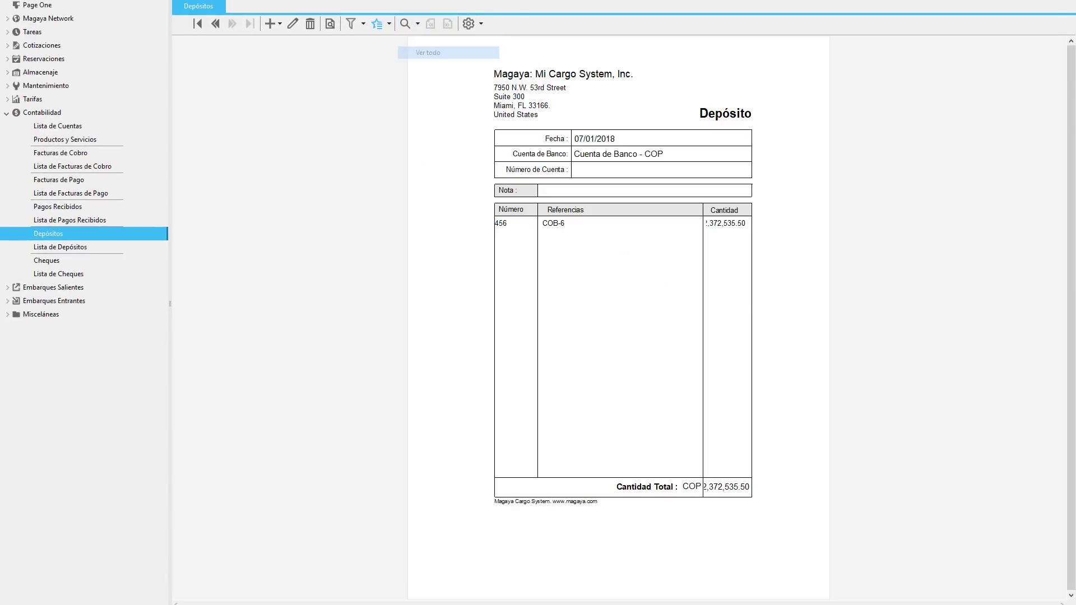
- Refresh the account list, sort it by name in descending order, and display the transactions of Cuentas por cobrar - COP
{"action": "left_click", "coordinate": [57, 125]}
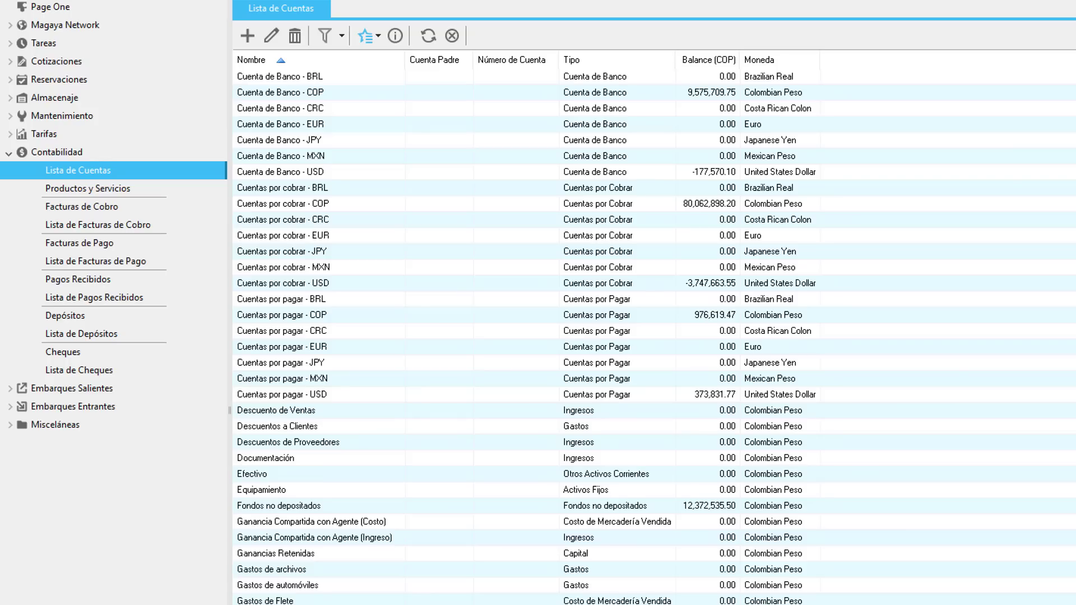
{"action": "left_click", "coordinate": [428, 35]}
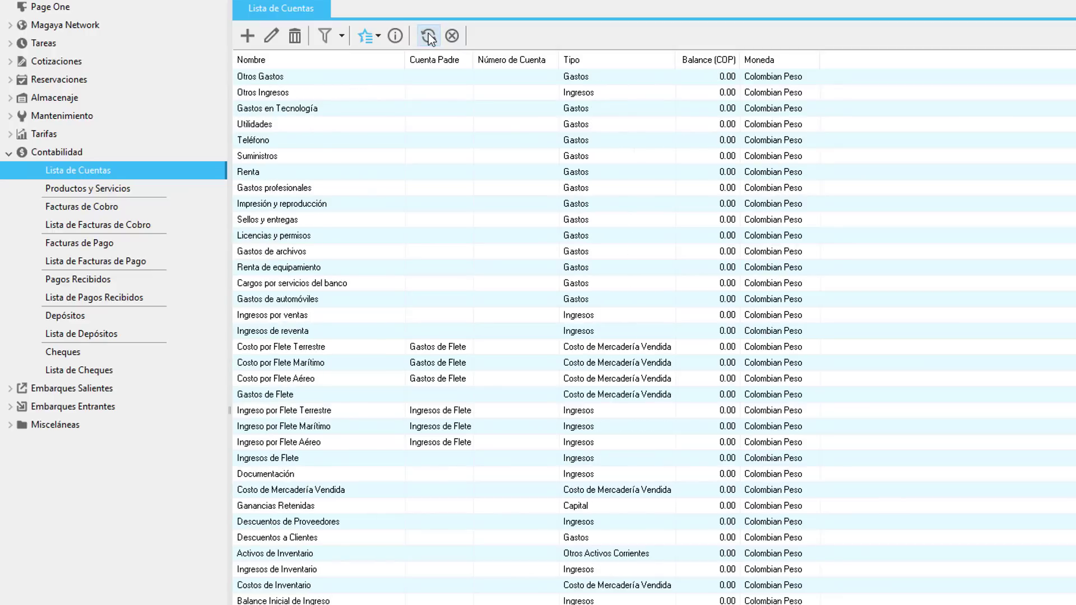
{"action": "left_click", "coordinate": [360, 61]}
{"action": "left_click", "coordinate": [386, 412]}
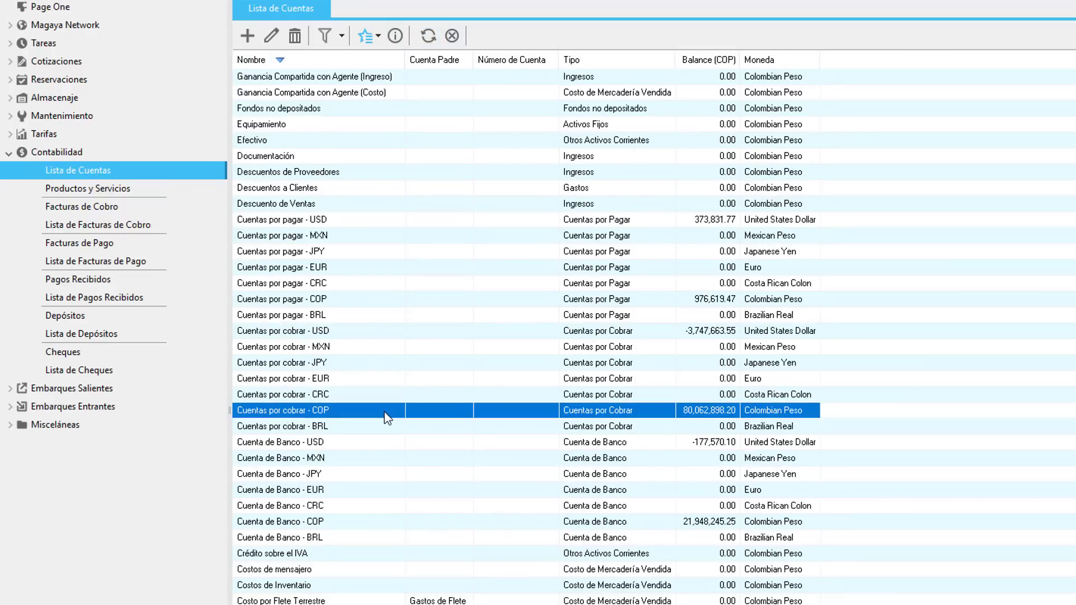
{"action": "left_click", "coordinate": [396, 37]}
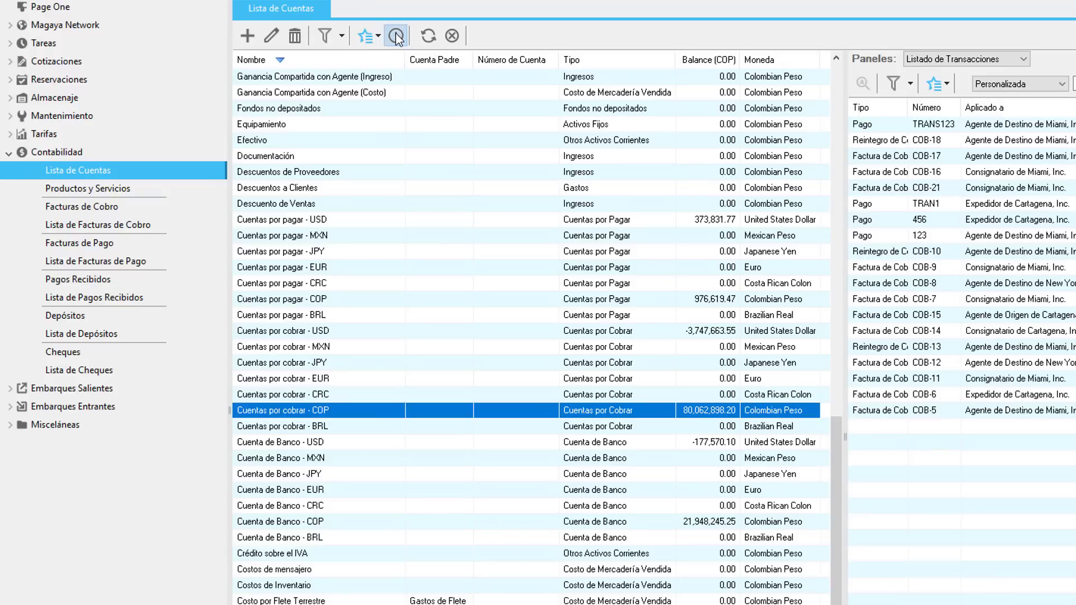
{"action": "left_click", "coordinate": [886, 221]}
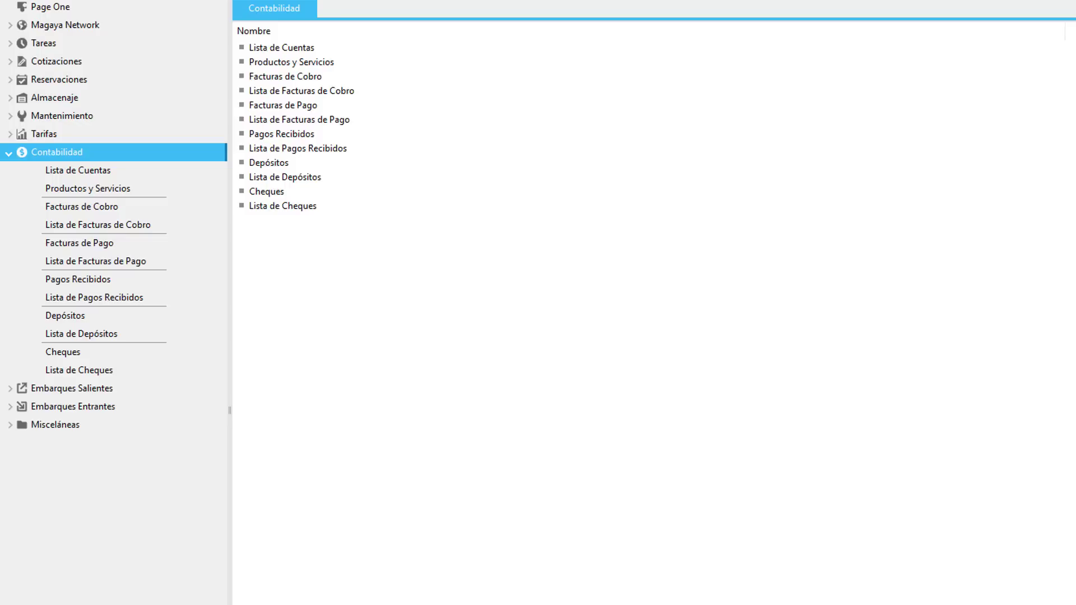
- Review the options for adding vendor bills and credits in Facturas de Pago and in the bill list
{"action": "left_click", "coordinate": [79, 243]}
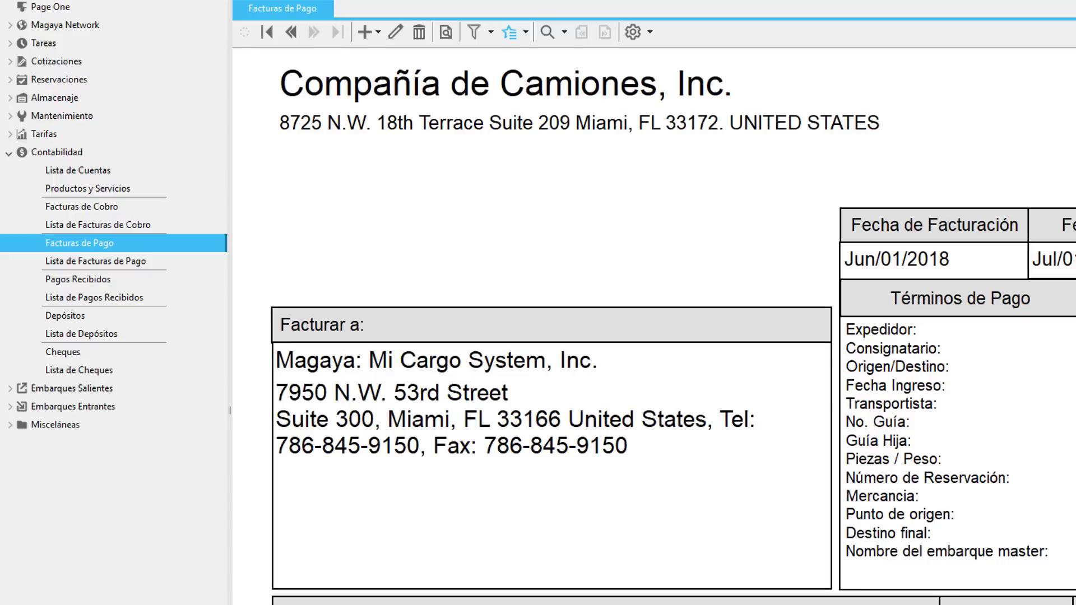
{"action": "left_click", "coordinate": [364, 34]}
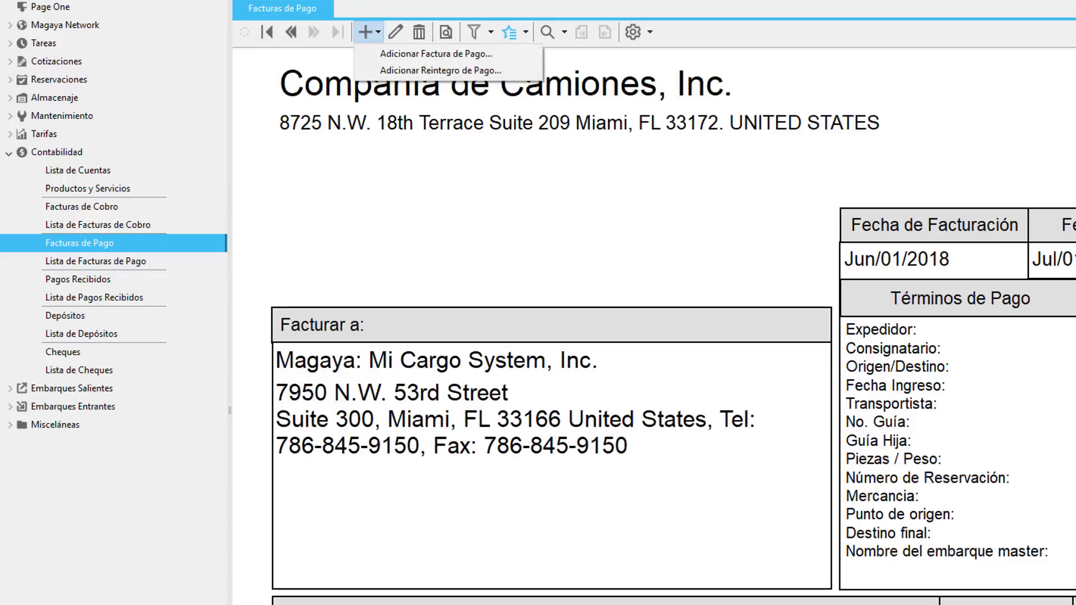
{"action": "left_click", "coordinate": [95, 261]}
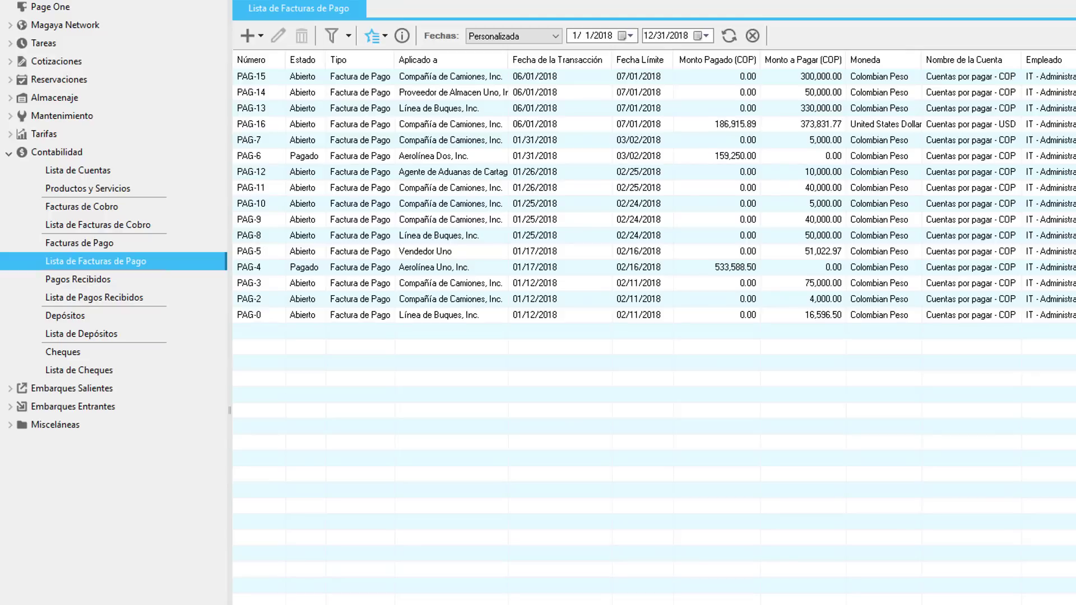
{"action": "left_click", "coordinate": [251, 37]}
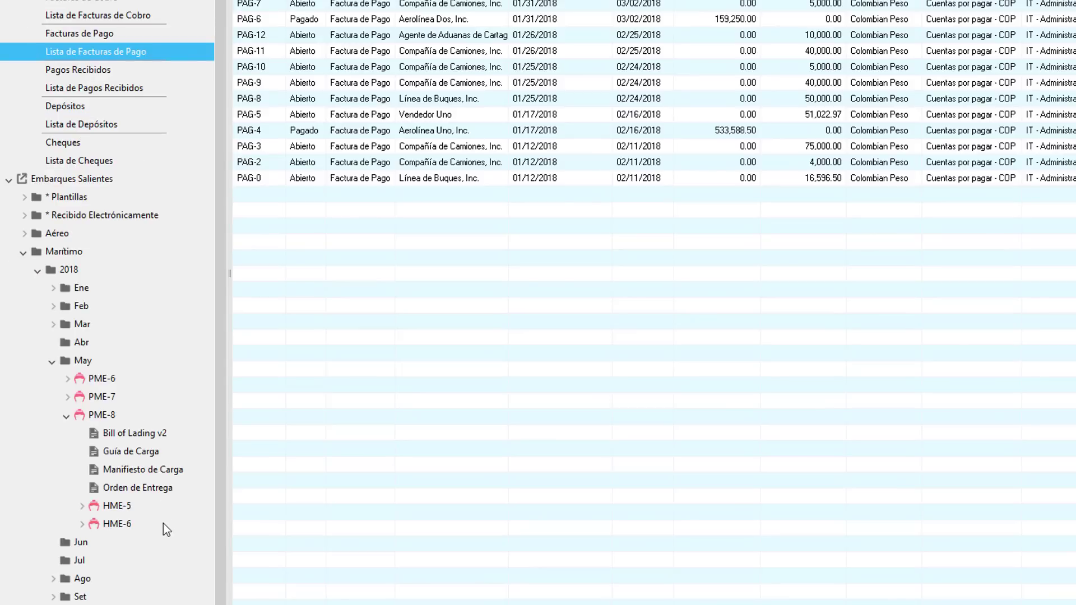
- Display the transactions of shipment HME-5 and review the transaction types that can be added to it
{"action": "left_click", "coordinate": [142, 507]}
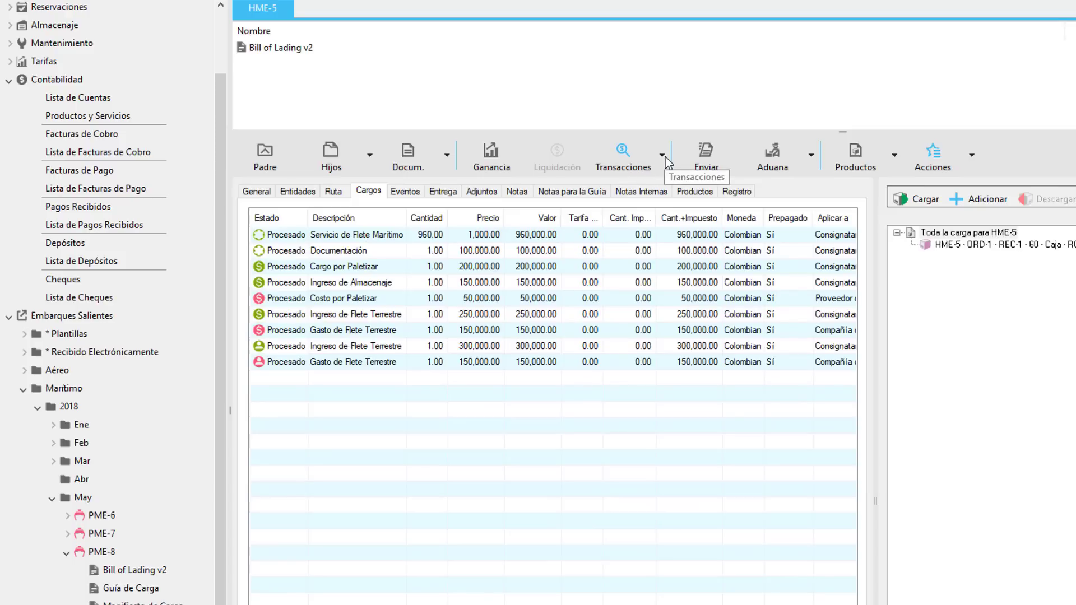
{"action": "left_click", "coordinate": [664, 19]}
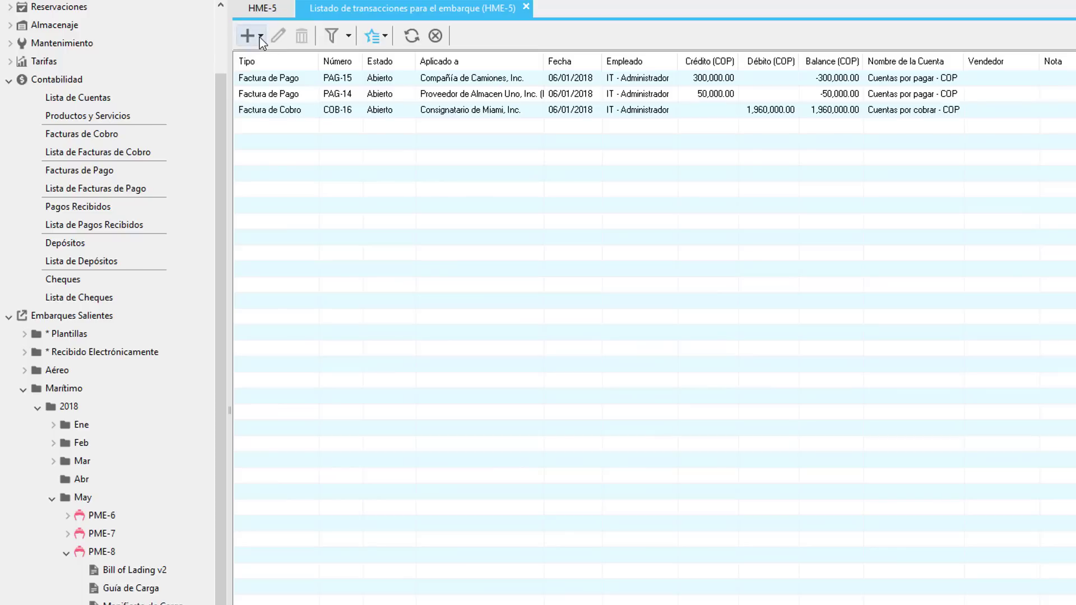
{"action": "left_click", "coordinate": [261, 37]}
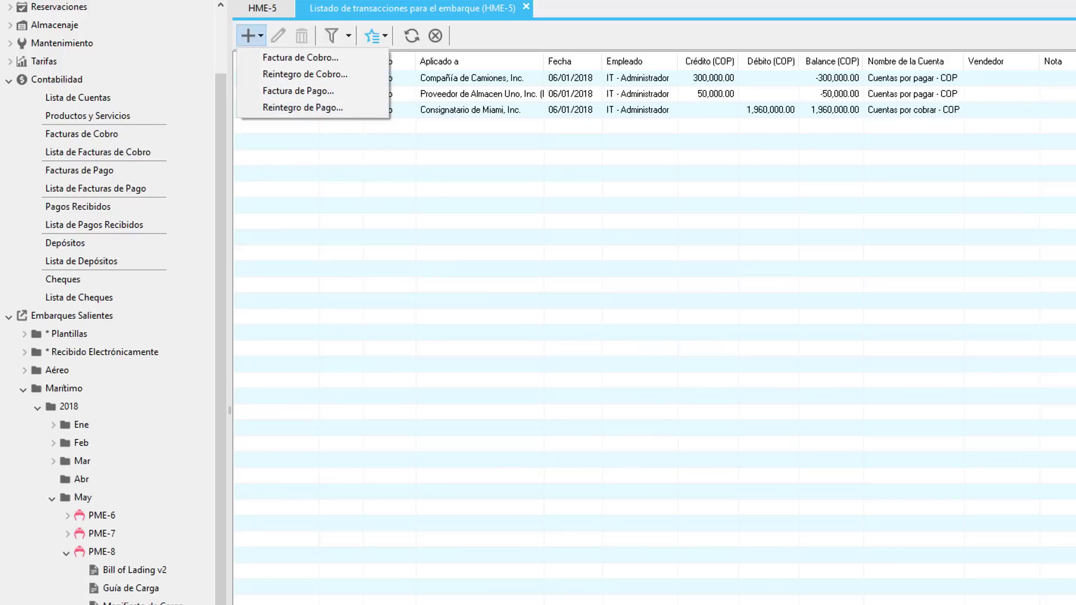
- Bring up the vendor bills that can be linked to shipment HME-5 and select bill PAG-16
{"action": "left_click", "coordinate": [381, 45]}
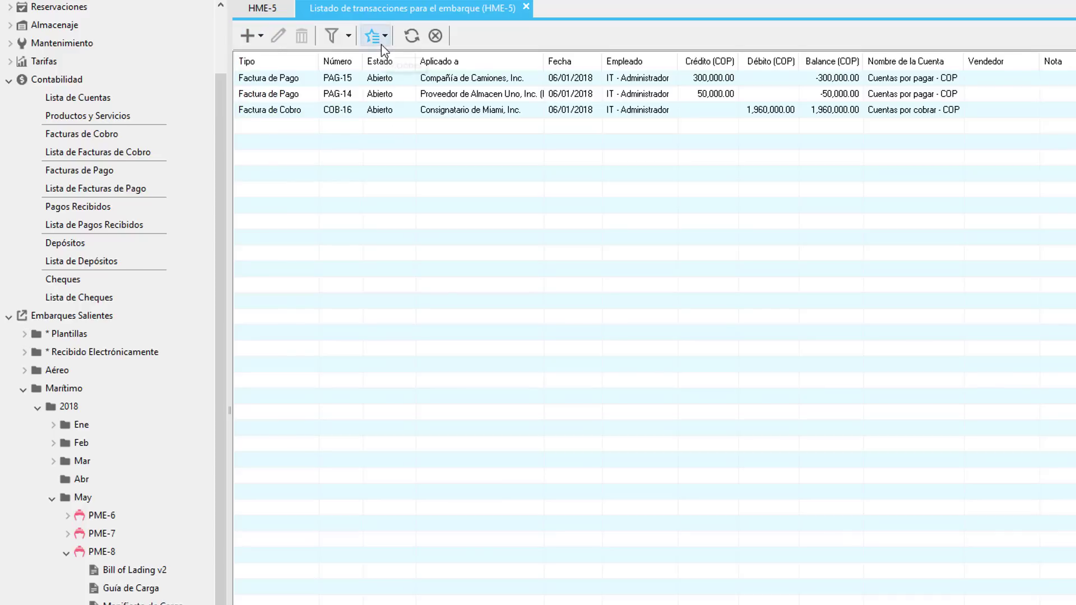
{"action": "left_click", "coordinate": [381, 45]}
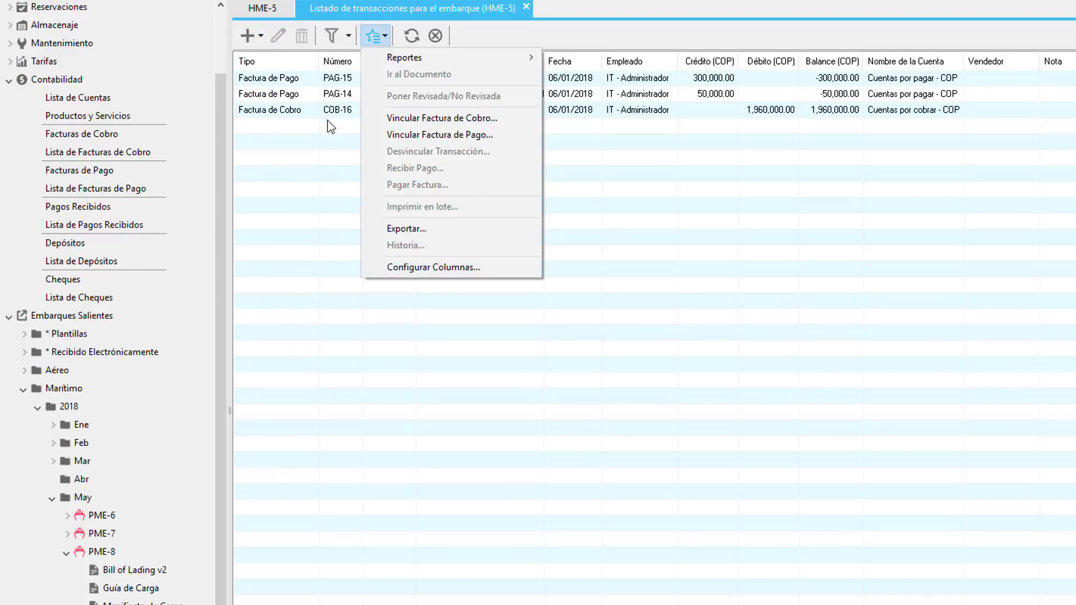
{"action": "left_click", "coordinate": [374, 138]}
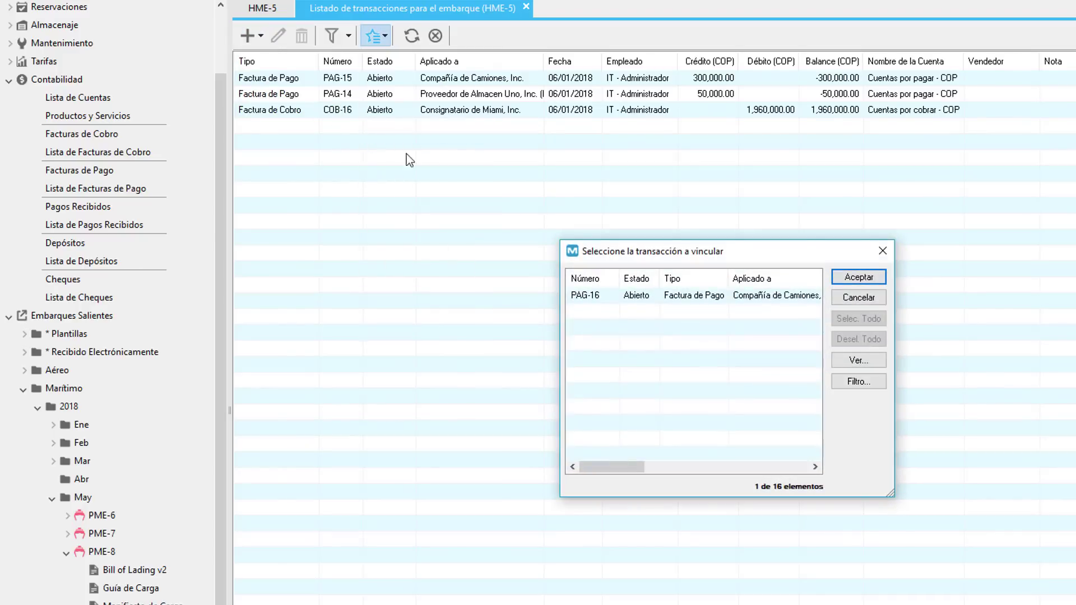
{"action": "left_click", "coordinate": [611, 303]}
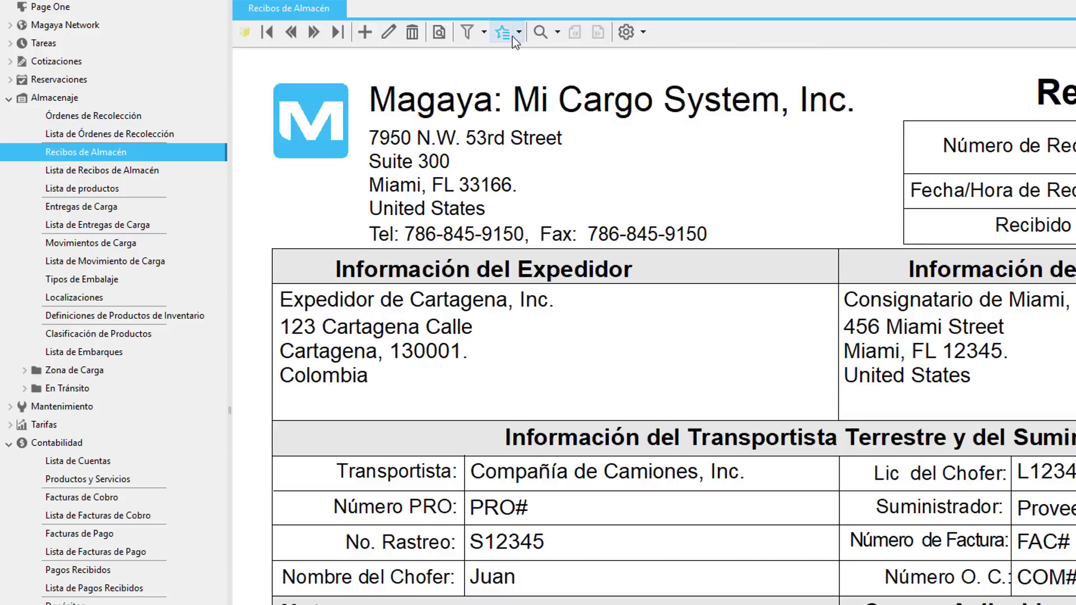
- Display the transactions of warehouse receipt REC-2 and review the transaction types and actions available for it
{"action": "left_click", "coordinate": [516, 37]}
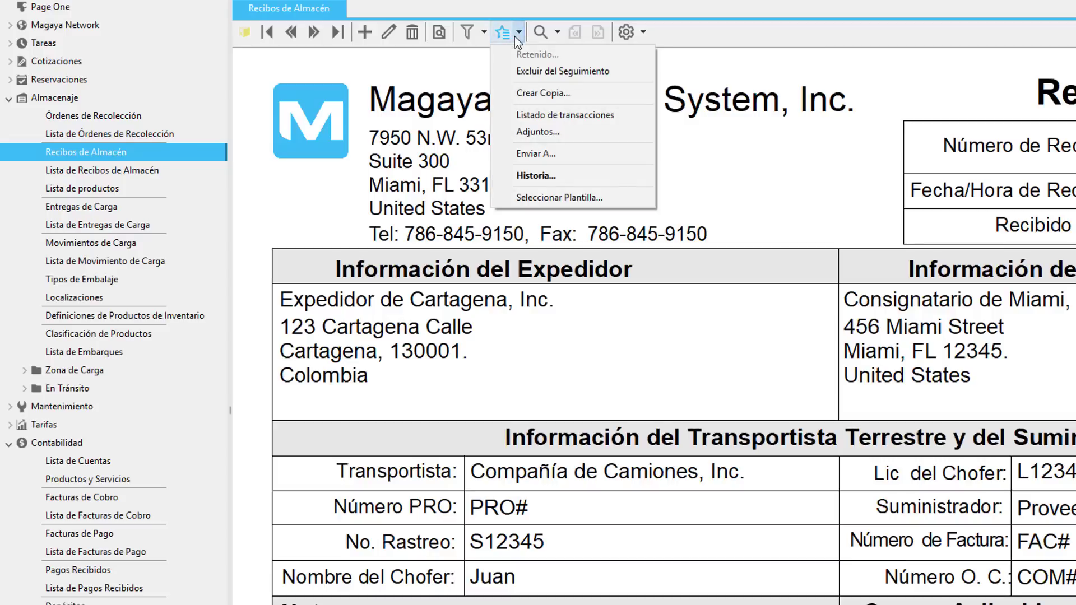
{"action": "left_click", "coordinate": [494, 112]}
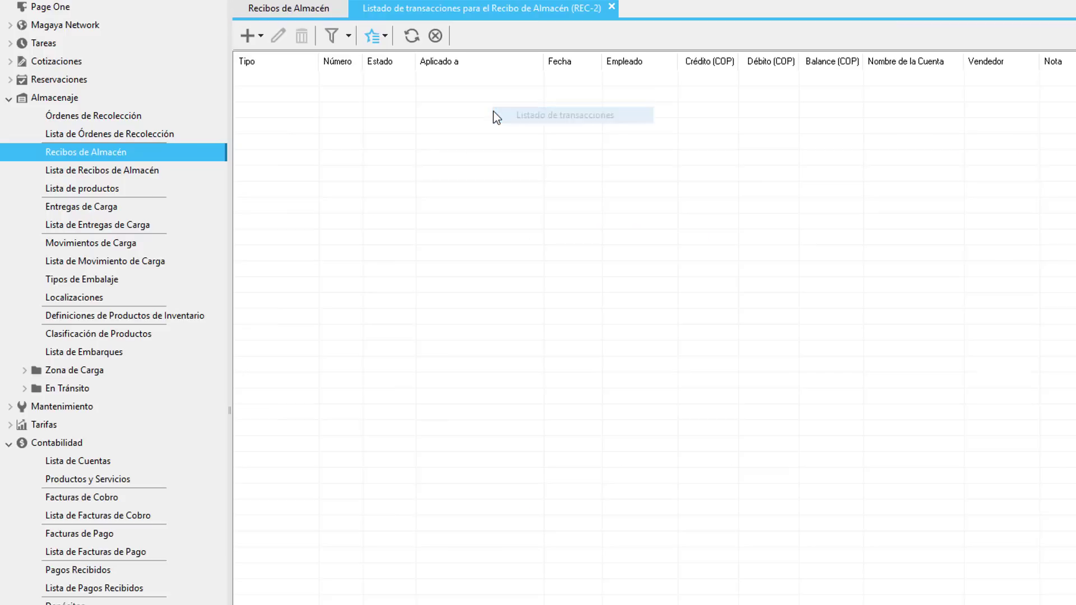
{"action": "left_click", "coordinate": [254, 39]}
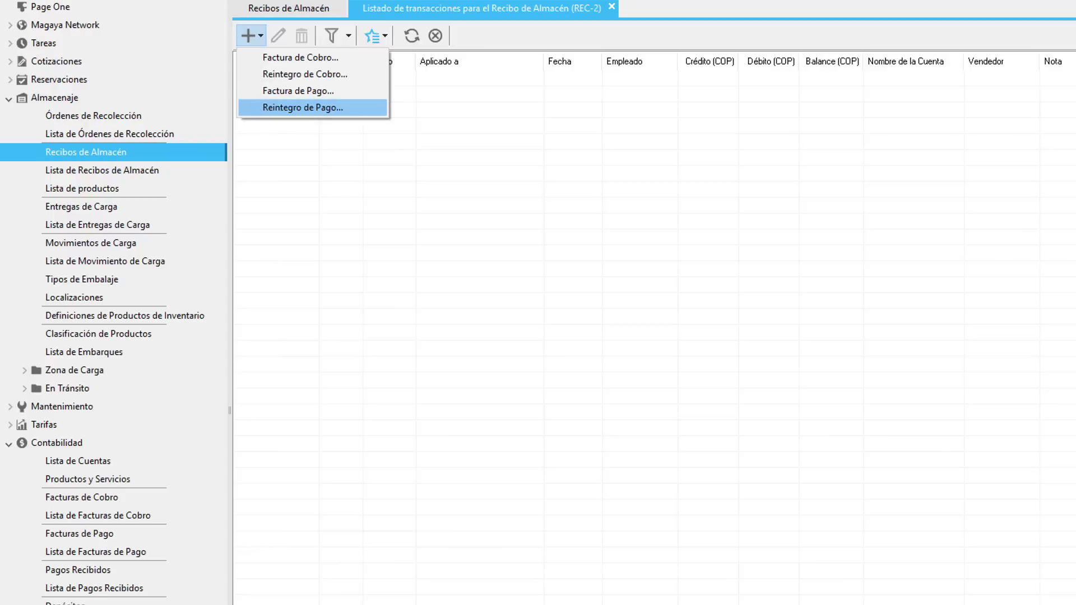
{"action": "left_click", "coordinate": [375, 36]}
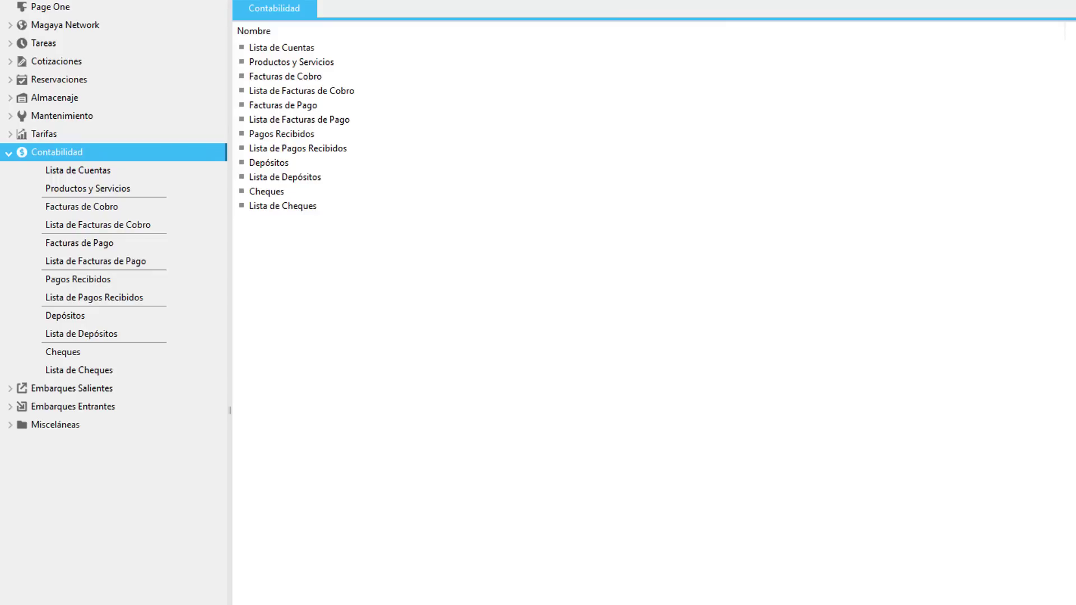
- Add a vendor bill in Facturas de Pago with number 123 and the account Cuentas por pagar - COP
{"action": "left_click", "coordinate": [79, 243]}
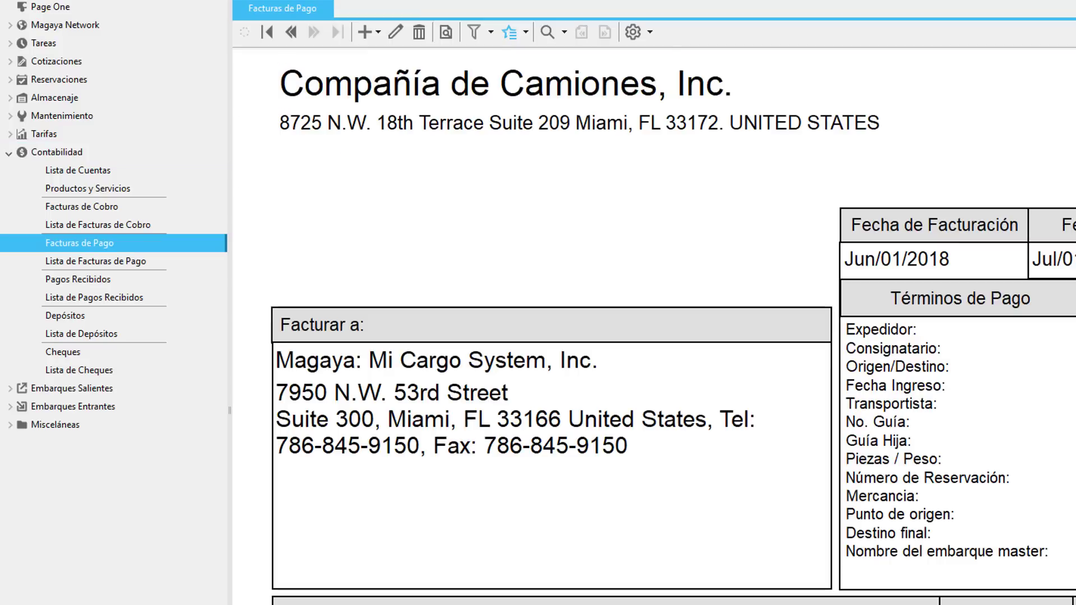
{"action": "left_click", "coordinate": [365, 39]}
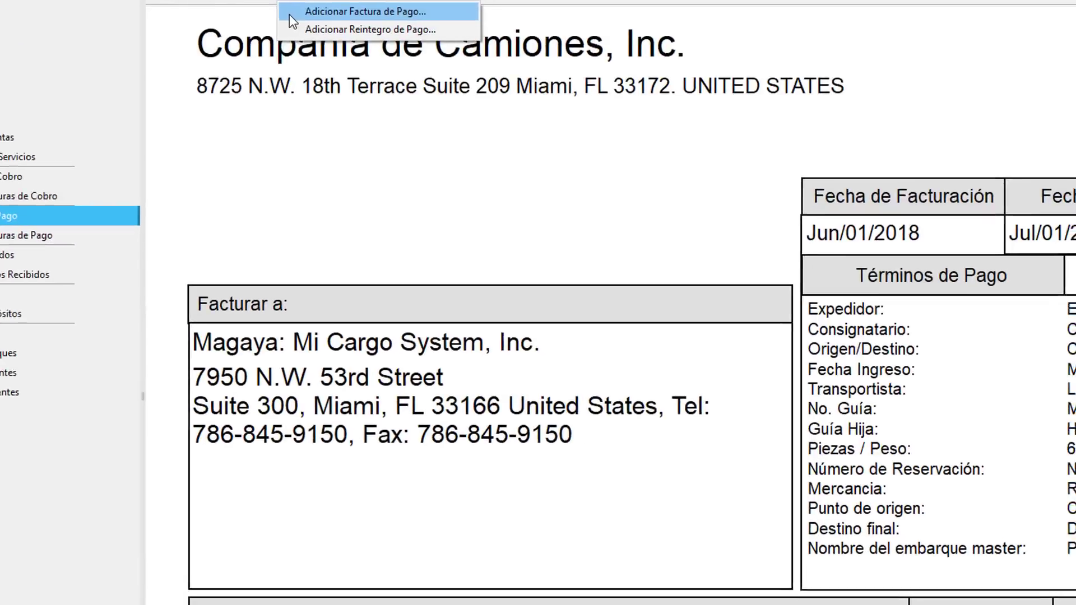
{"action": "left_click", "coordinate": [367, 54]}
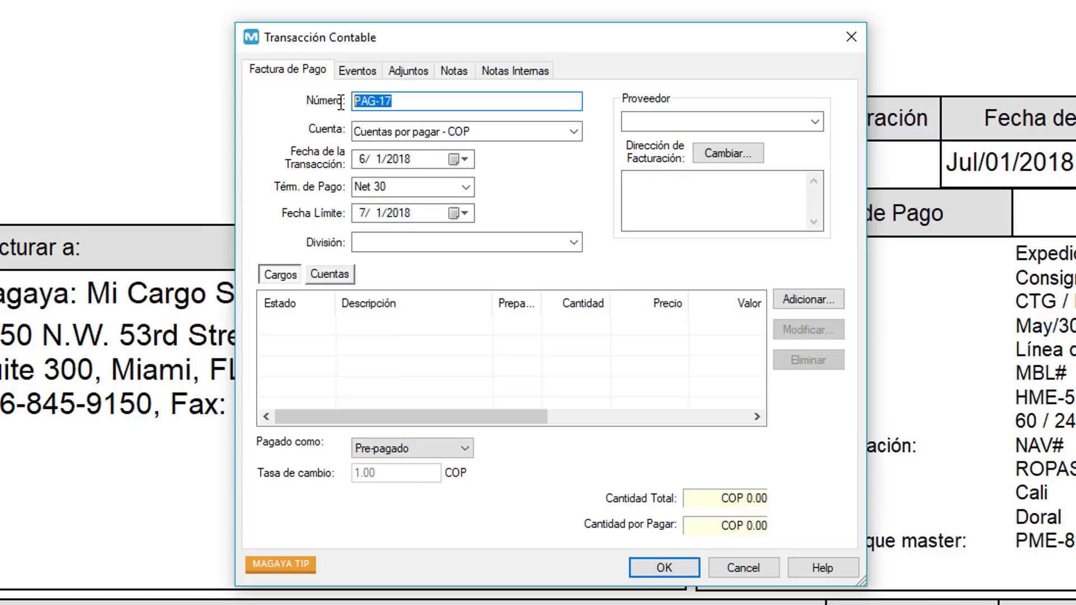
{"action": "type", "text": "123"}
{"action": "left_click", "coordinate": [574, 132]}
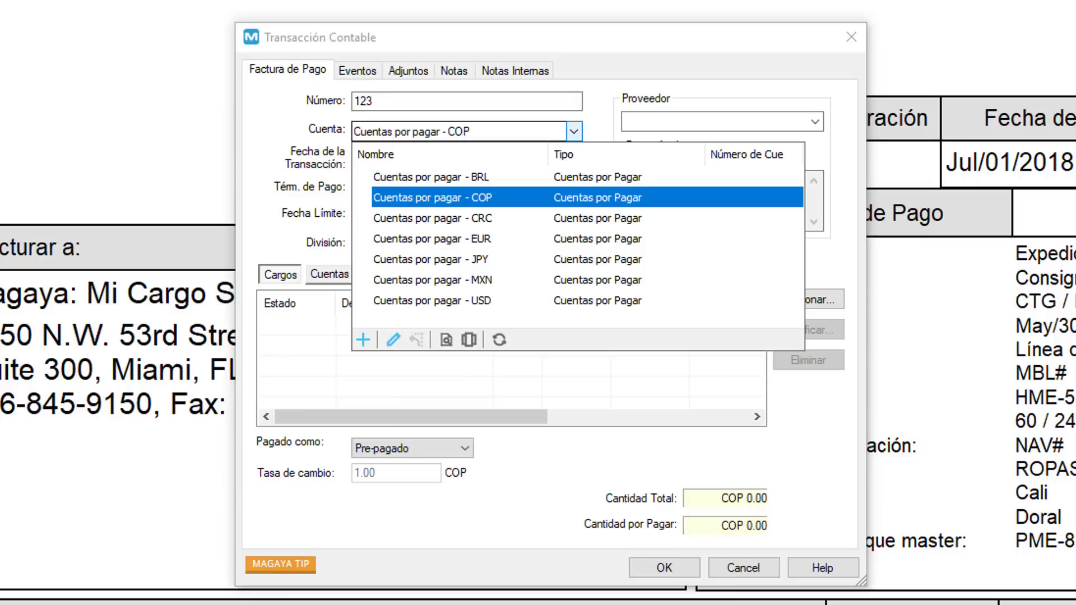
{"action": "key", "text": "Return"}
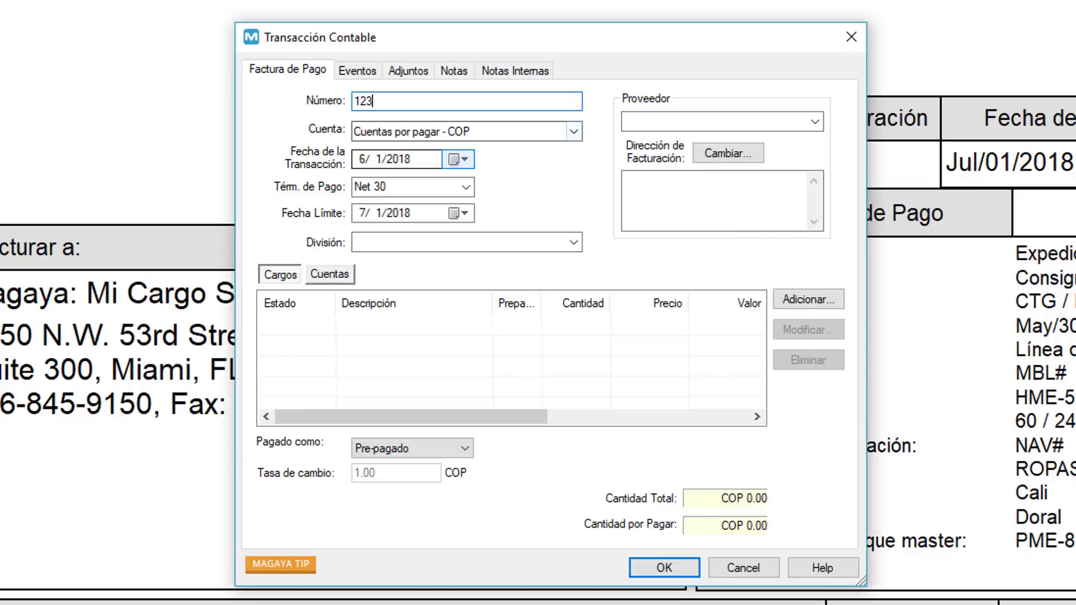
- Keep the payment terms at Net 30, leave the division empty and choose Compañía de Camiones, Inc. as the bill's vendor
{"action": "key", "text": "Tab"}
{"action": "key", "text": "Tab"}
{"action": "key", "text": "Tab"}
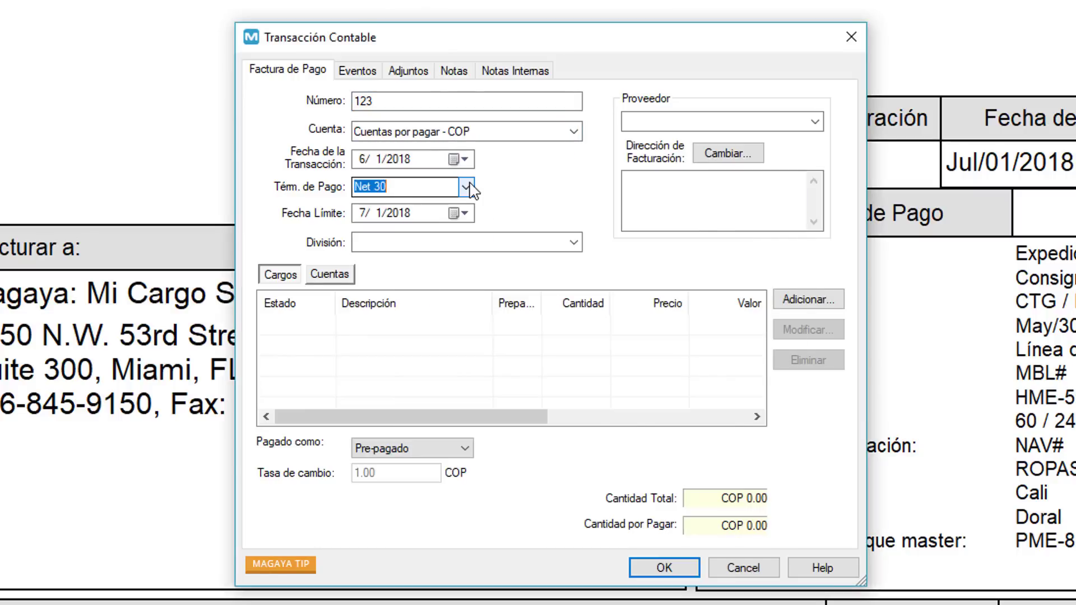
{"action": "left_click", "coordinate": [466, 188]}
{"action": "key", "text": "Return"}
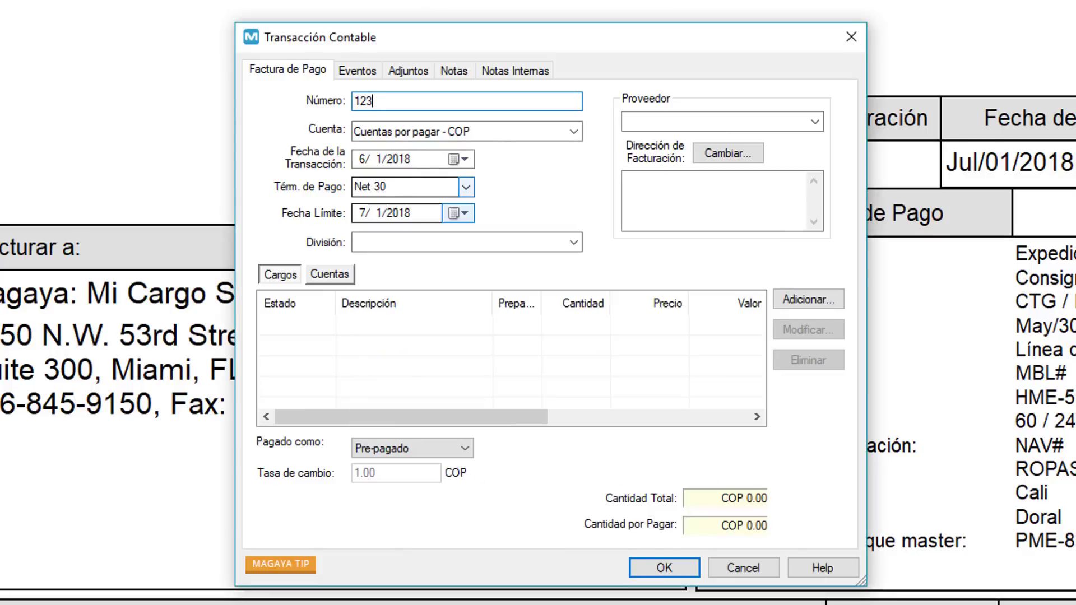
{"action": "left_click", "coordinate": [575, 243]}
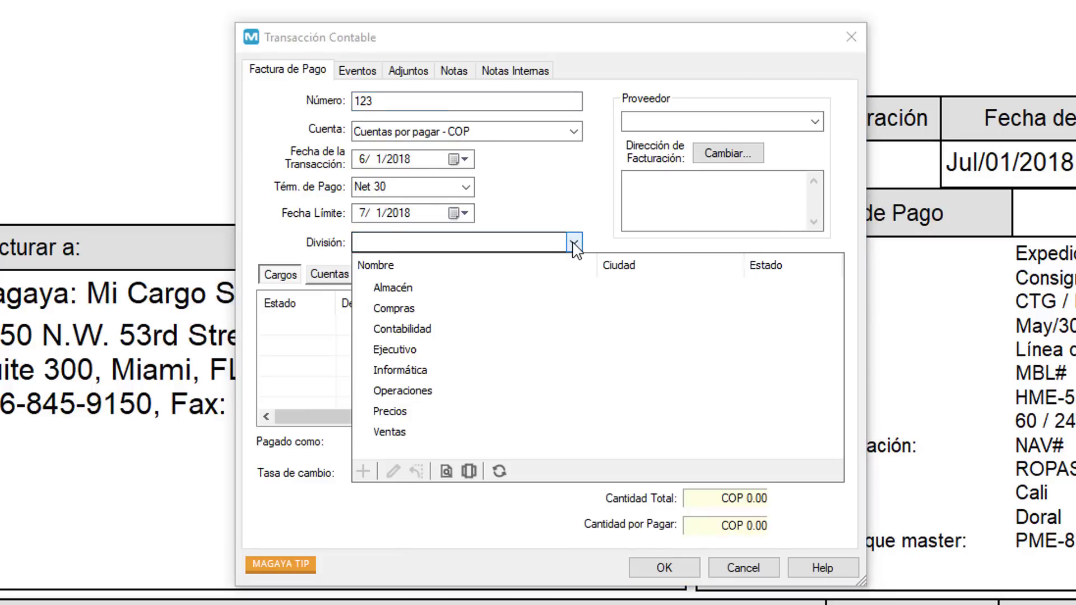
{"action": "left_click", "coordinate": [815, 121]}
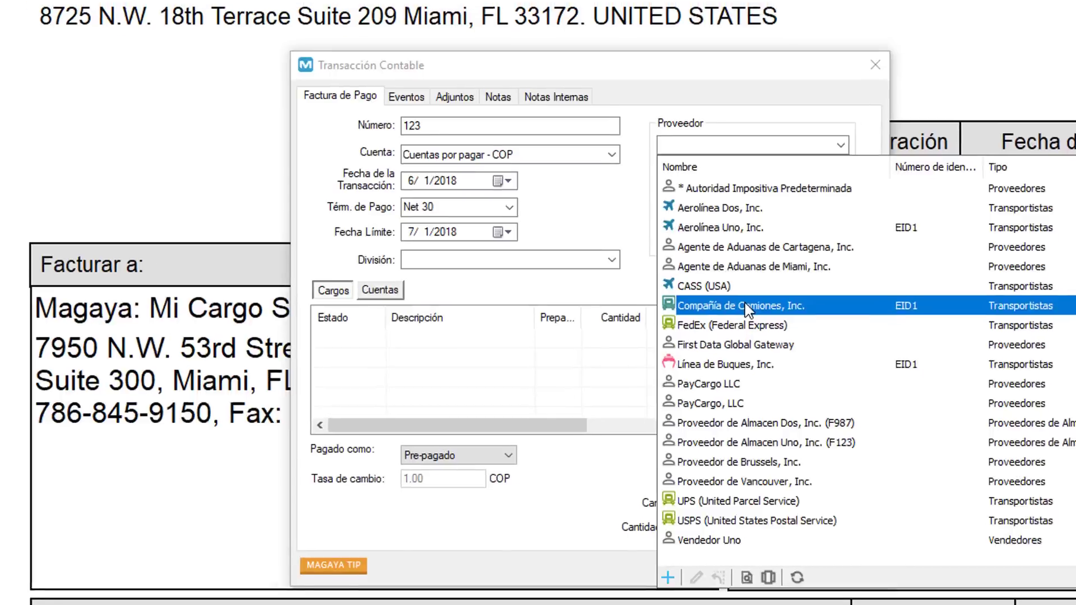
{"action": "left_click", "coordinate": [714, 289]}
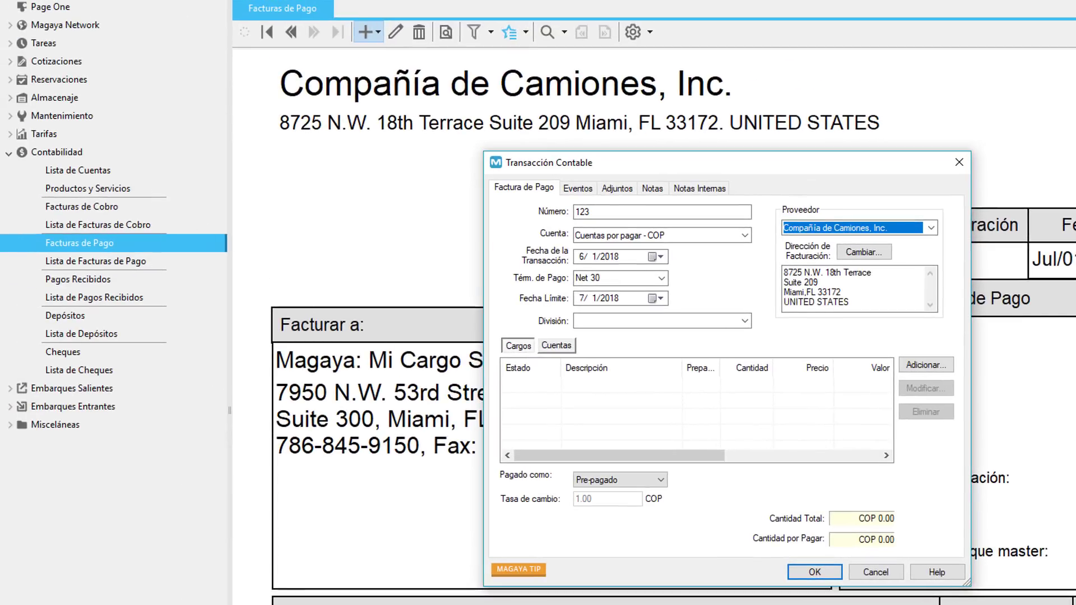
- Add a Costo por Acarreo charge, CALI -> CARTAGENA, quantity 1, price 500000, save the bill and view its whole document
{"action": "left_click", "coordinate": [556, 345]}
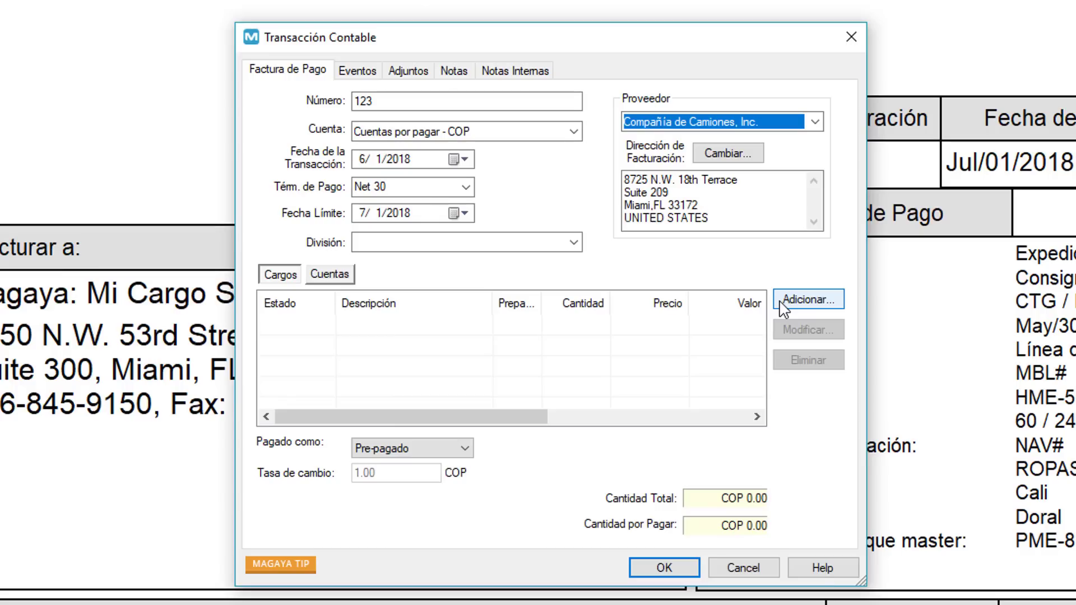
{"action": "left_click", "coordinate": [808, 300]}
{"action": "left_click", "coordinate": [715, 252]}
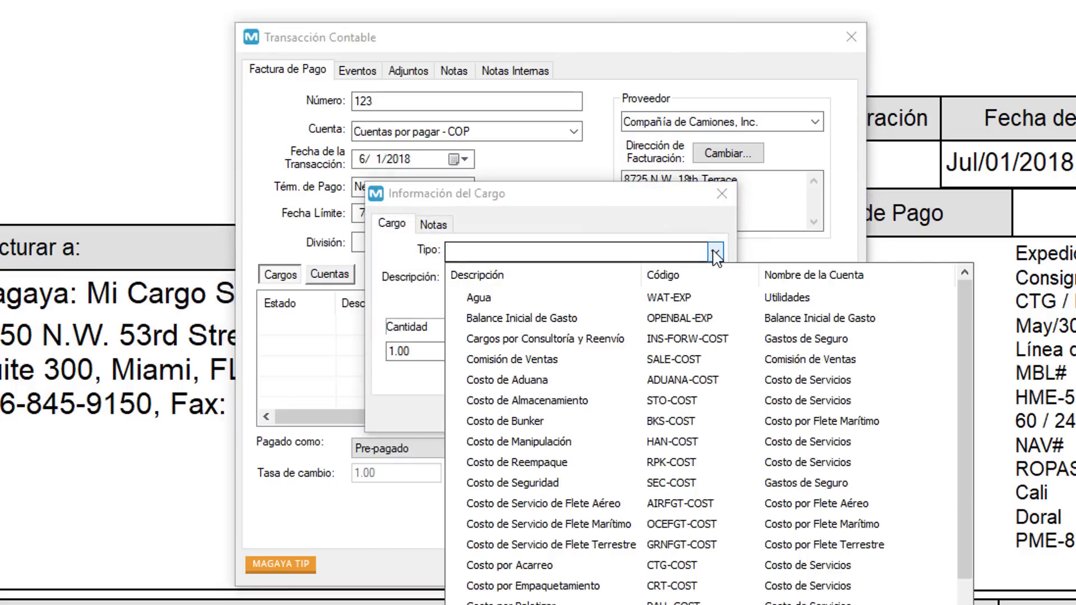
{"action": "key", "text": "Return"}
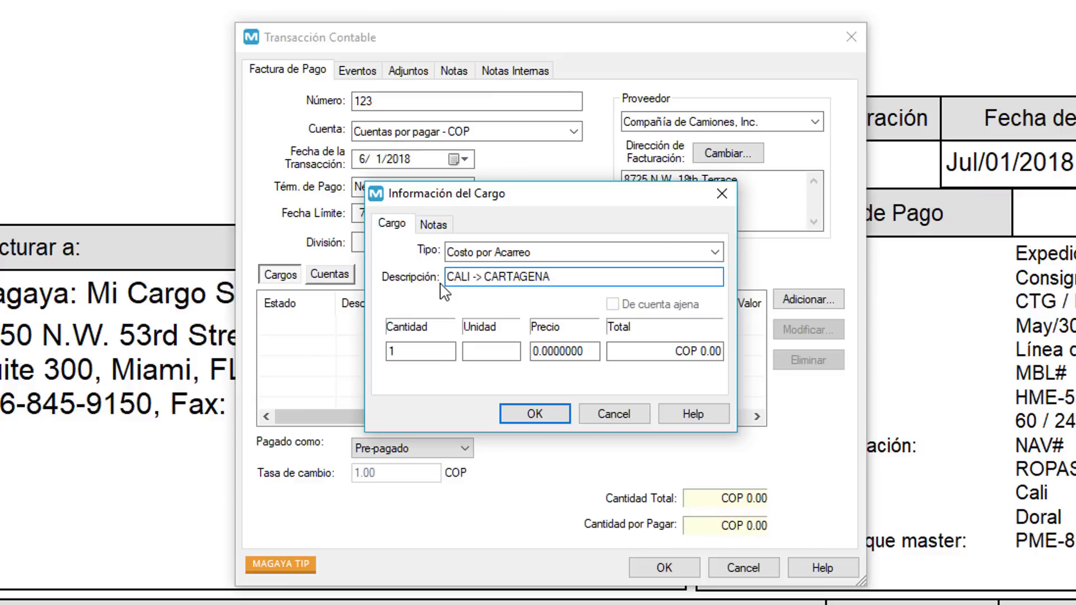
{"action": "left_click", "coordinate": [539, 352]}
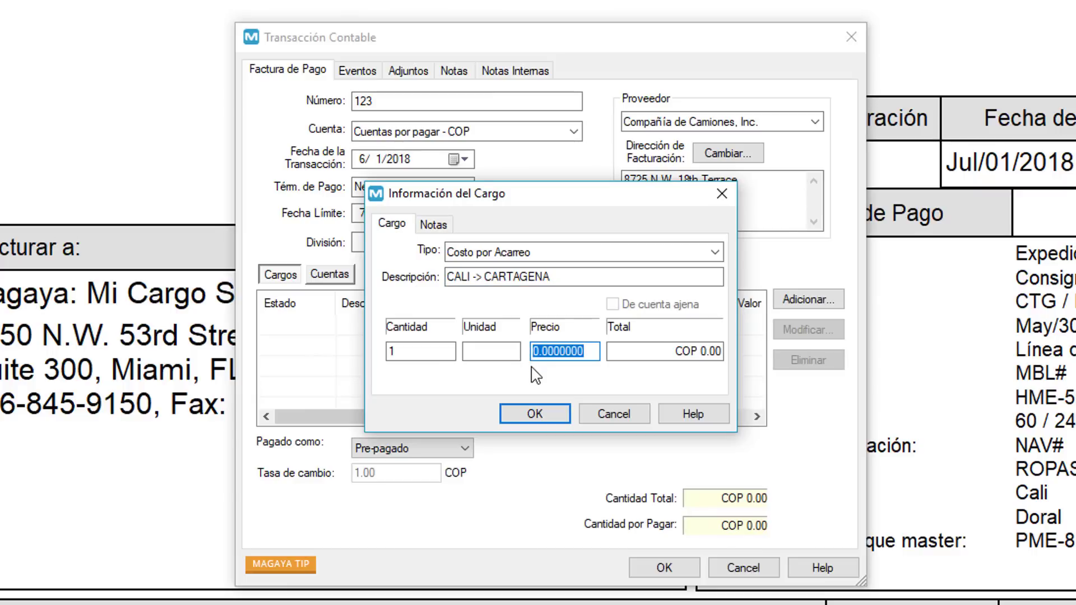
{"action": "type", "text": "500000"}
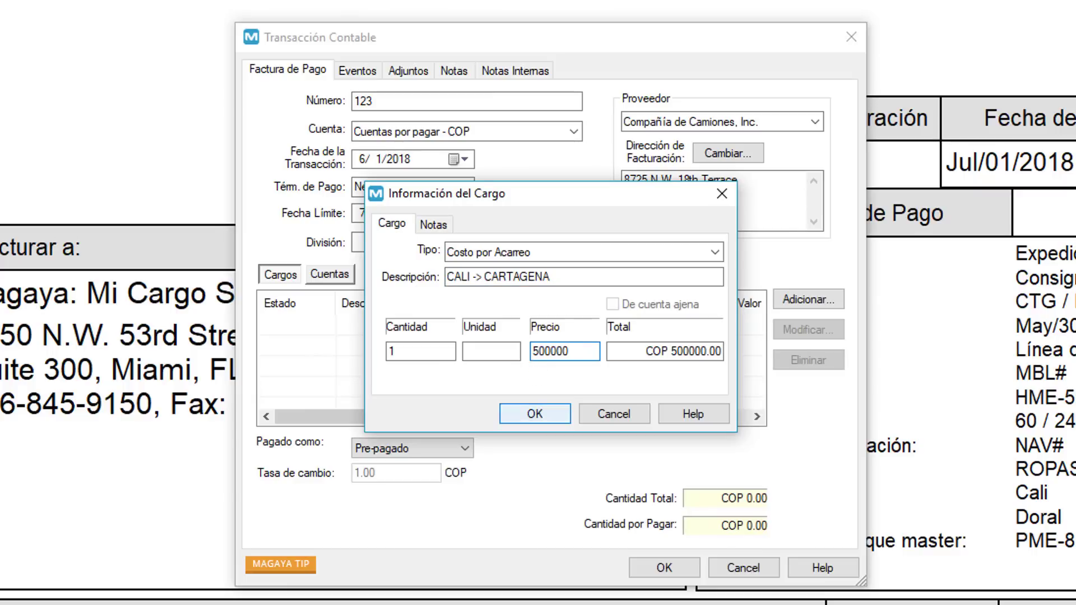
{"action": "key", "text": "Return"}
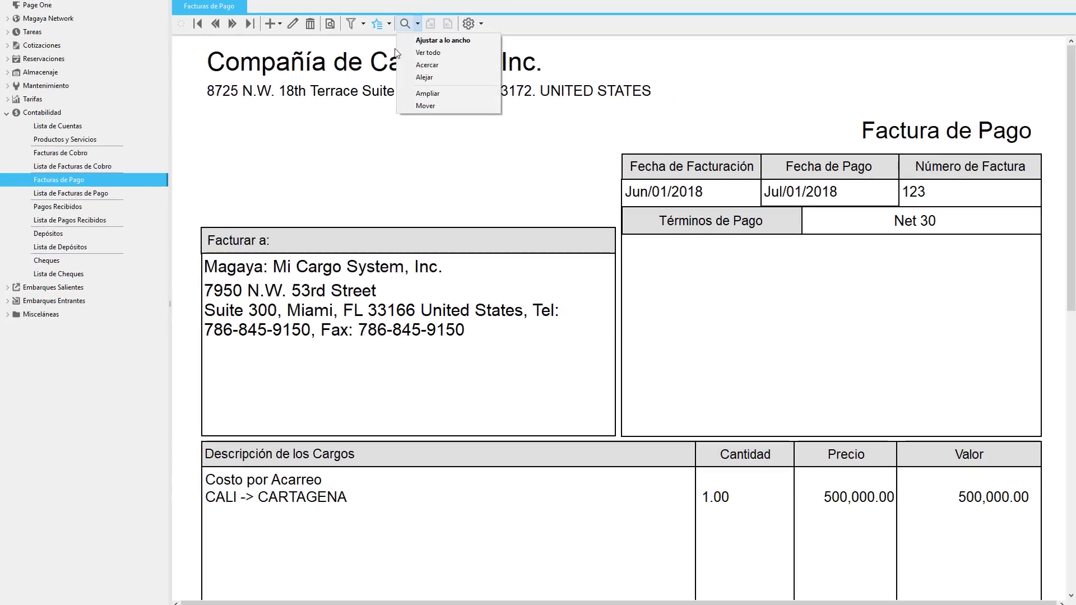
{"action": "left_click", "coordinate": [403, 52]}
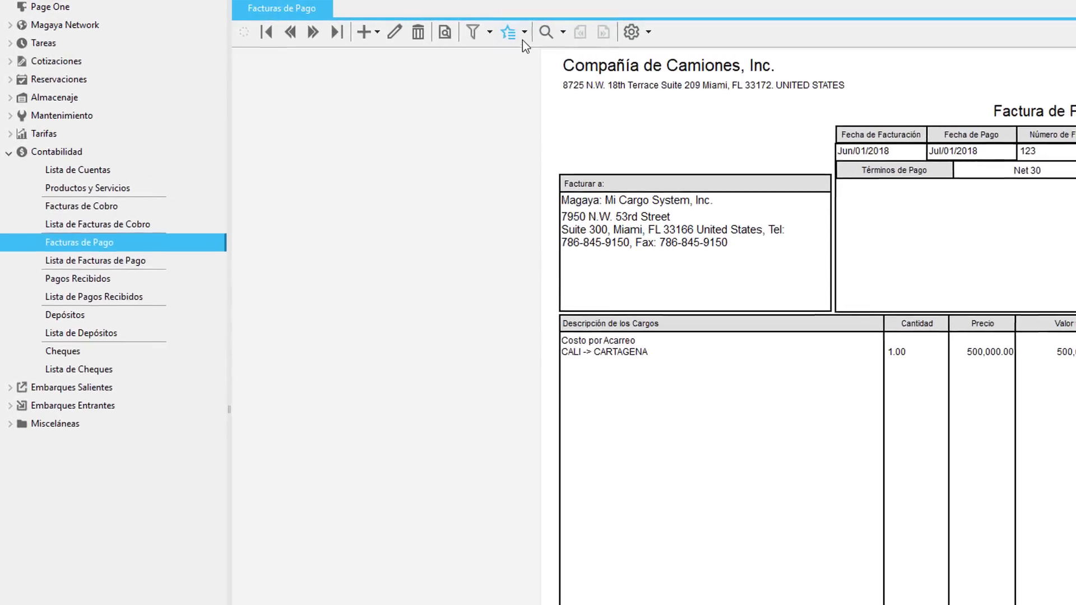
- Review the options for paying bills and adding checks in the vendor bill's actions, Lista de Cheques and Cheques
{"action": "left_click", "coordinate": [376, 28]}
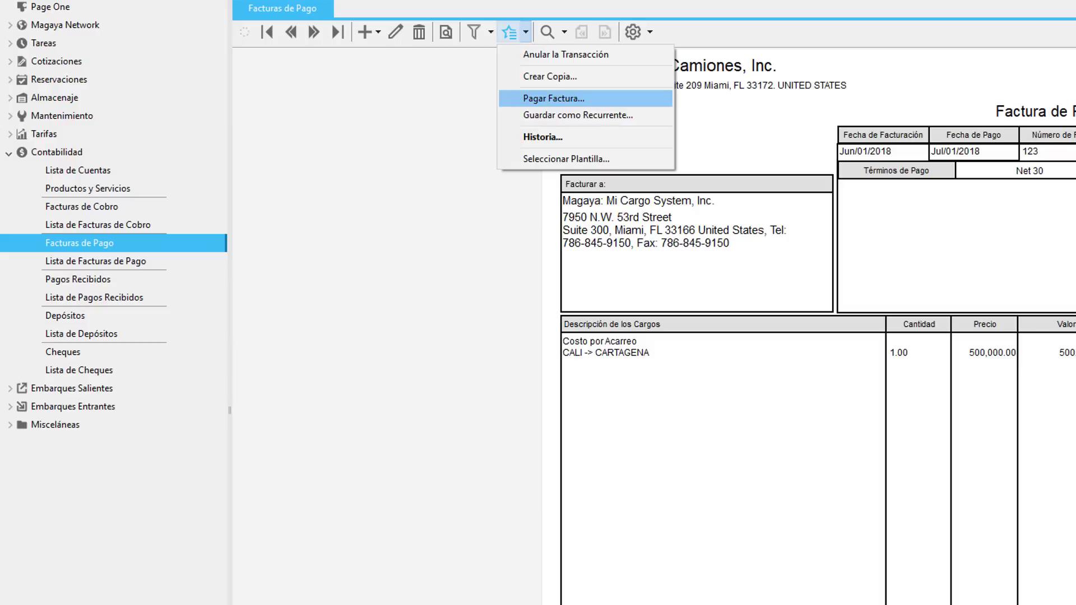
{"action": "left_click", "coordinate": [554, 98]}
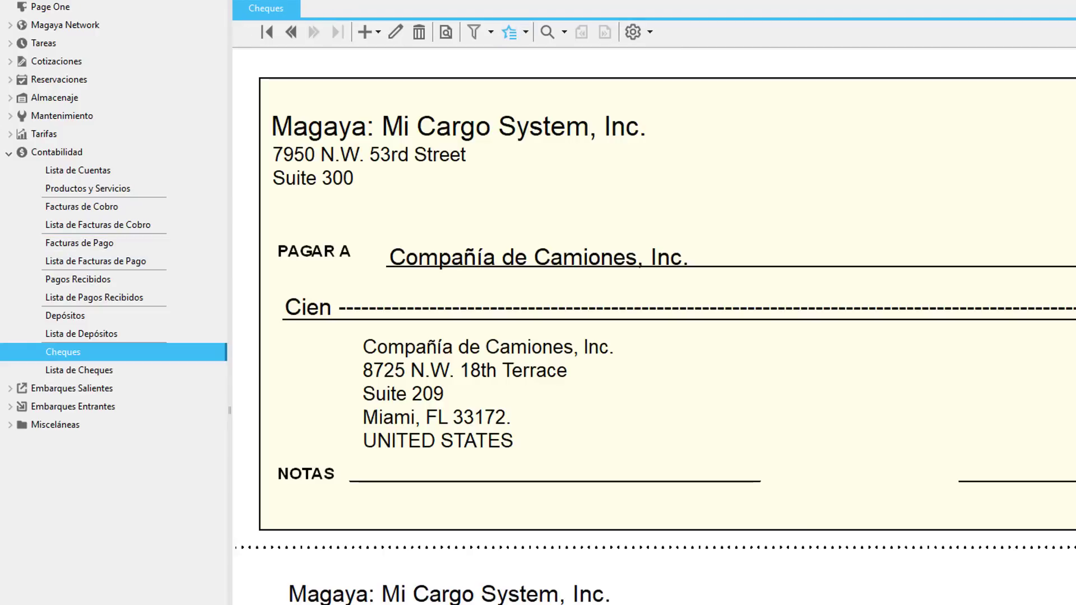
{"action": "left_click", "coordinate": [79, 370]}
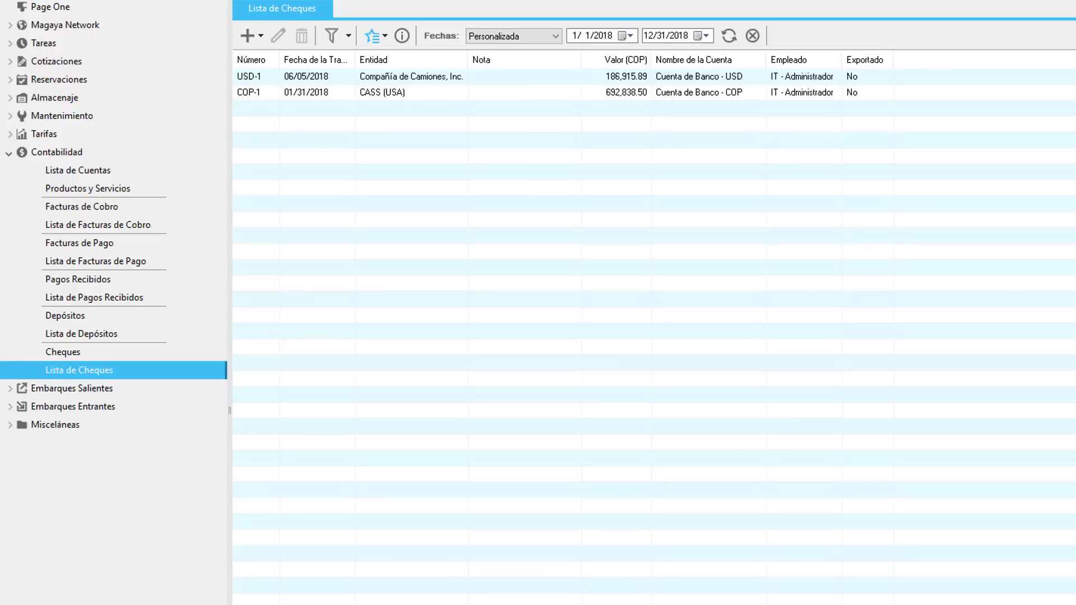
{"action": "left_click", "coordinate": [253, 41]}
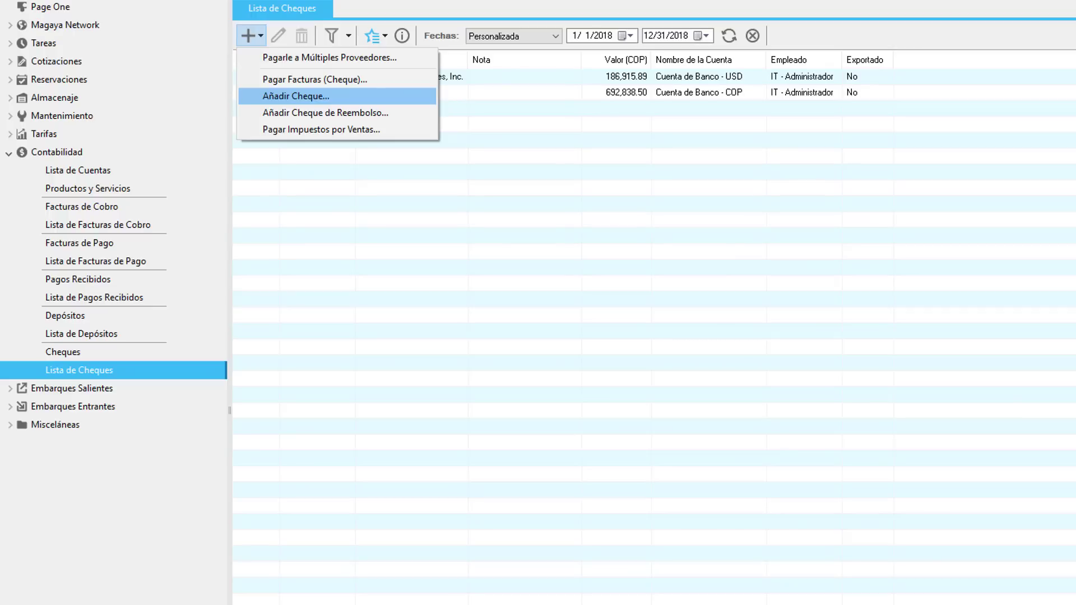
{"action": "key", "text": "Down"}
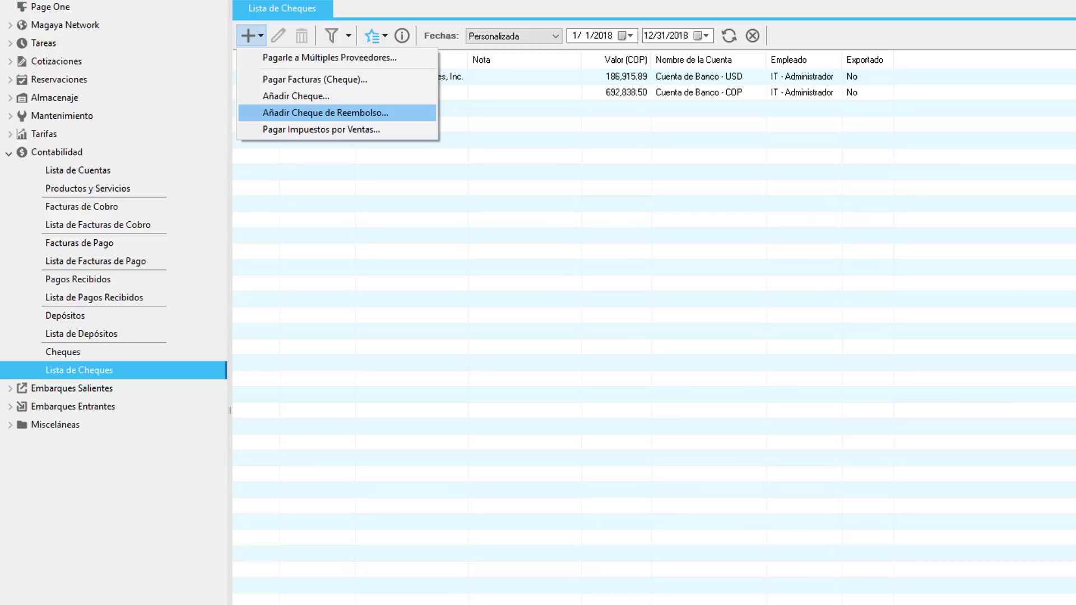
{"action": "key", "text": "Down"}
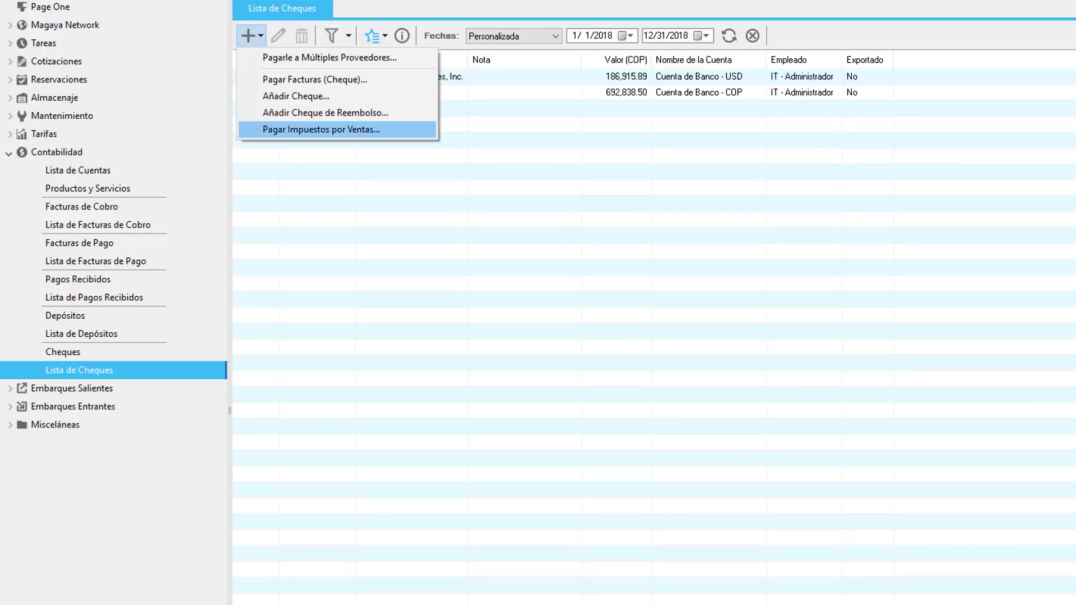
{"action": "key", "text": "Return"}
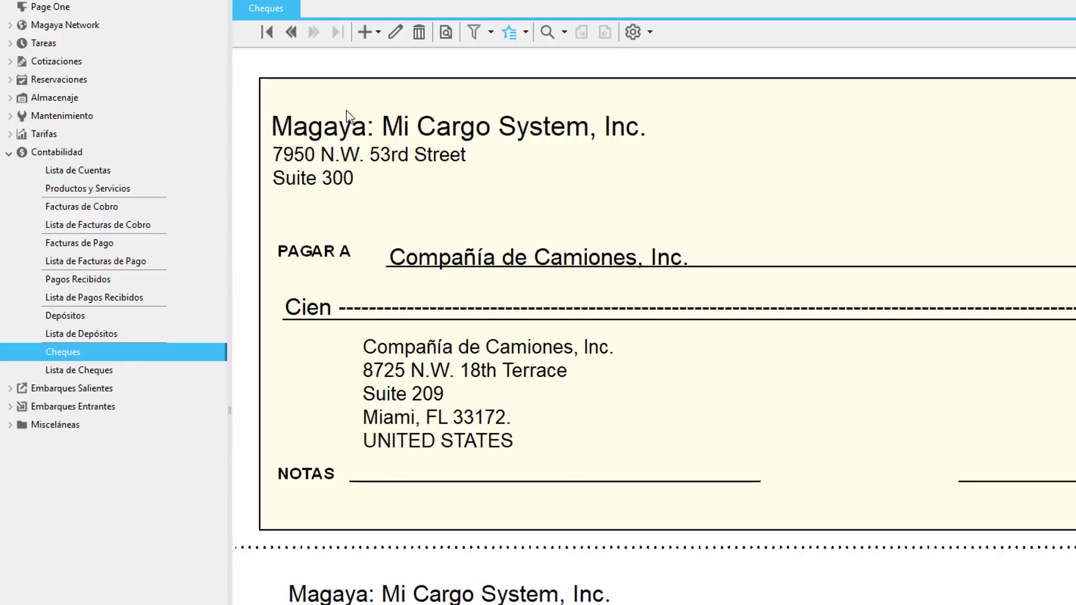
{"action": "left_click", "coordinate": [375, 34]}
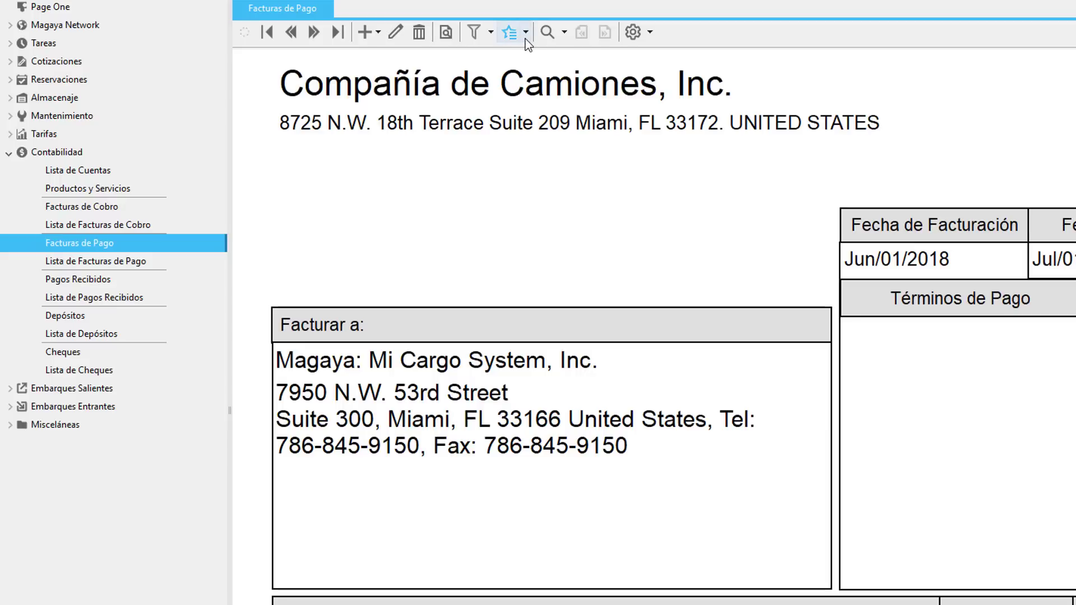
- Start a check payment for vendor bill 123, keeping Cuentas por pagar - COP as payable account and Cuenta de Banco - COP as bank account
{"action": "left_click", "coordinate": [525, 39]}
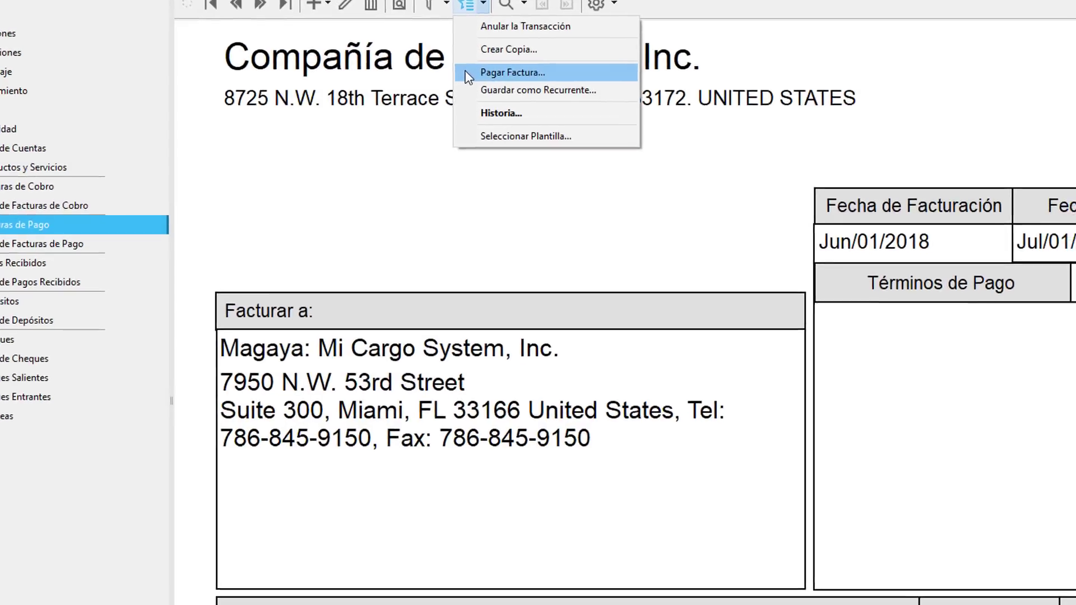
{"action": "left_click", "coordinate": [469, 77]}
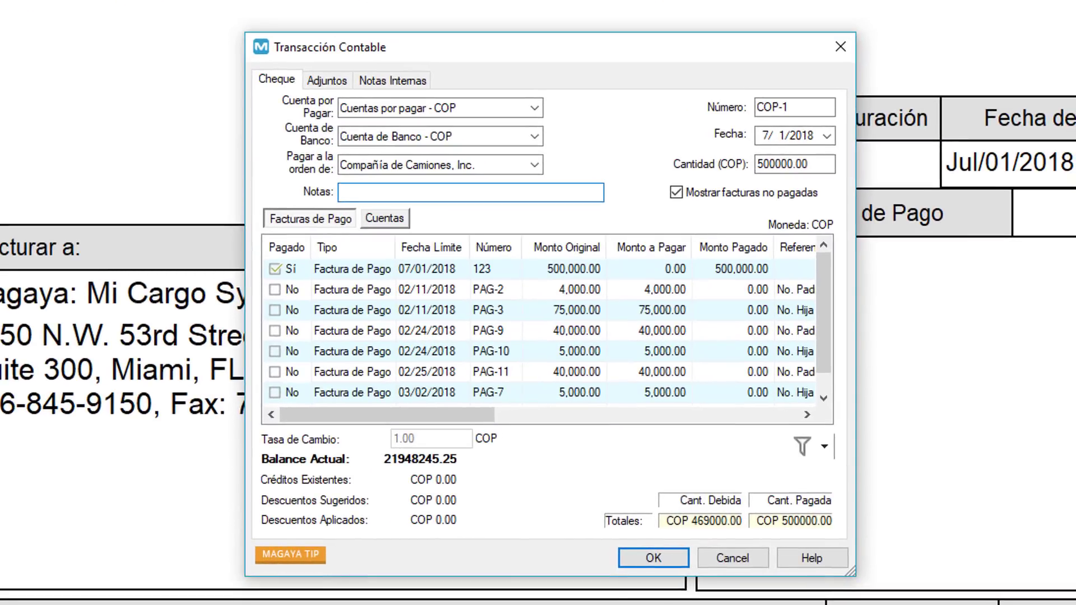
{"action": "left_click", "coordinate": [535, 108]}
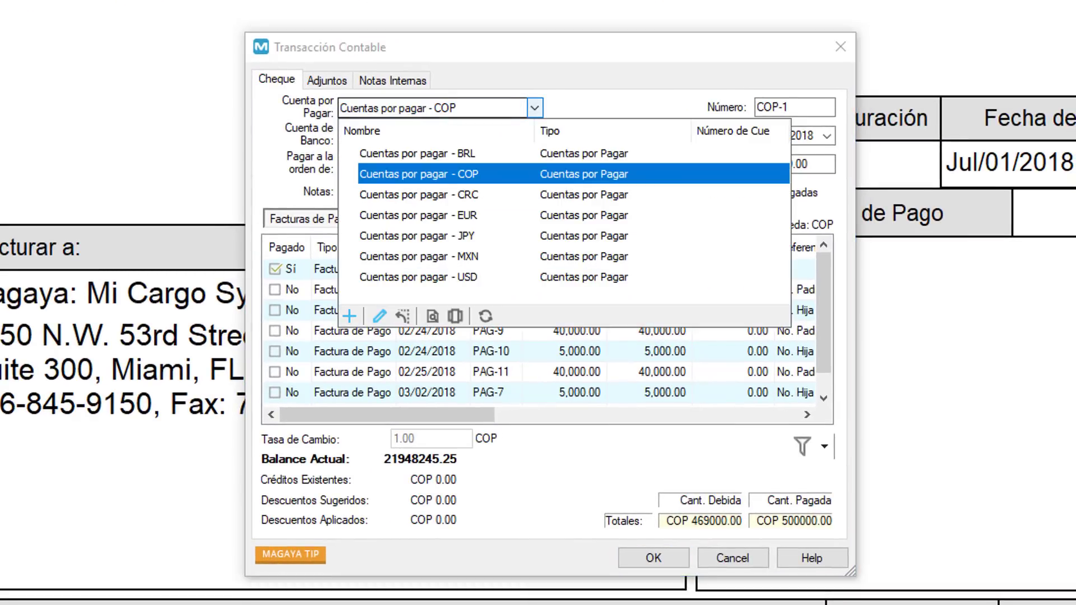
{"action": "left_click", "coordinate": [418, 174]}
{"action": "left_click", "coordinate": [535, 137]}
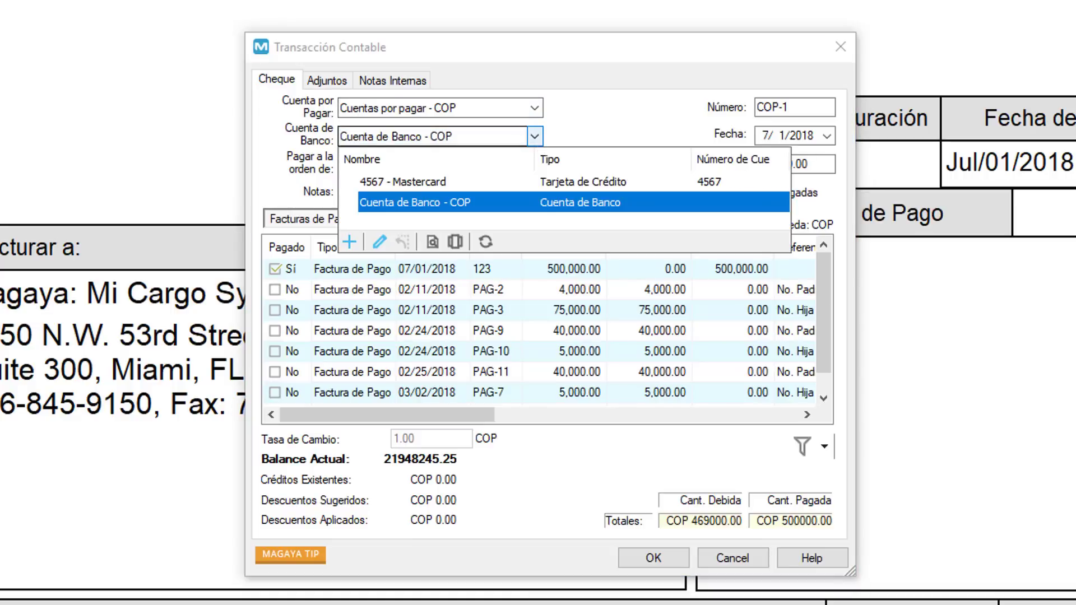
{"action": "left_click", "coordinate": [535, 136]}
- Keep Compañía de Camiones, Inc. as payee, sort the bills by latest due date, include bill PAG-15 in the payment and save the check
{"action": "left_click", "coordinate": [535, 164]}
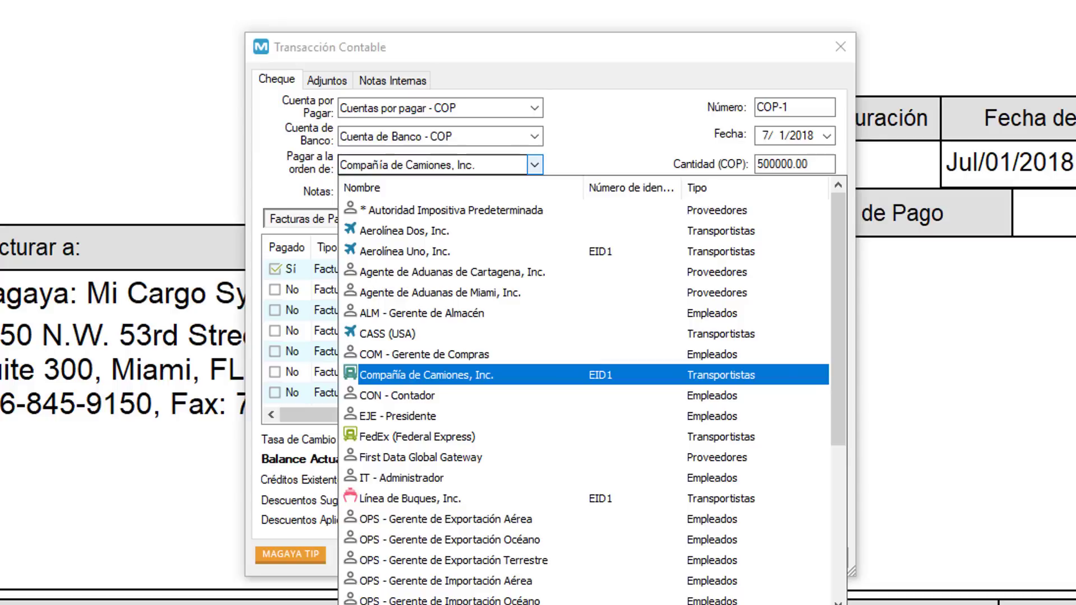
{"action": "key", "text": "Return"}
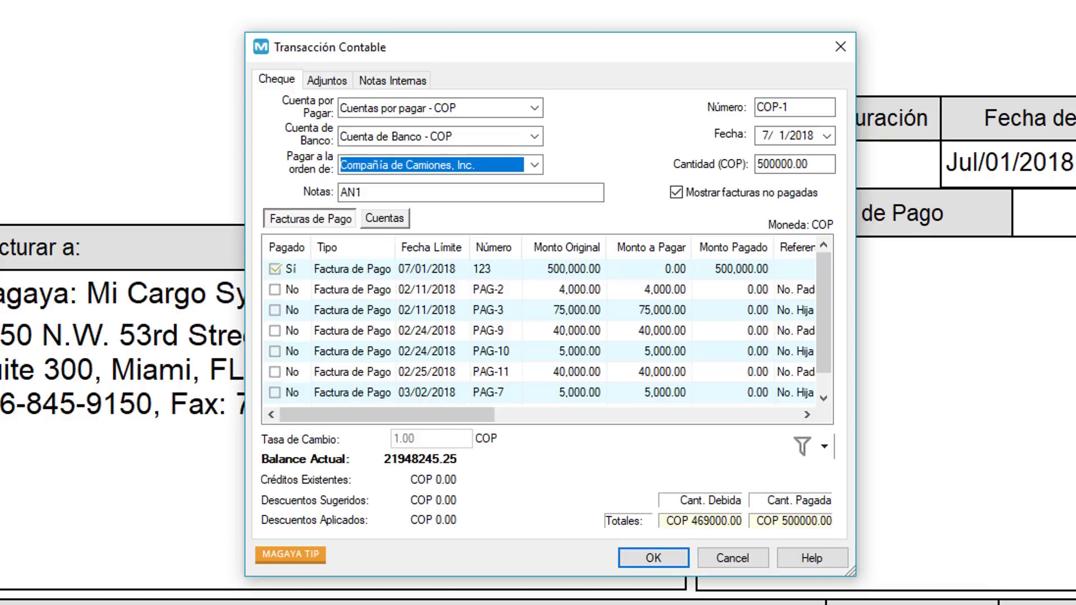
{"action": "left_click", "coordinate": [437, 248]}
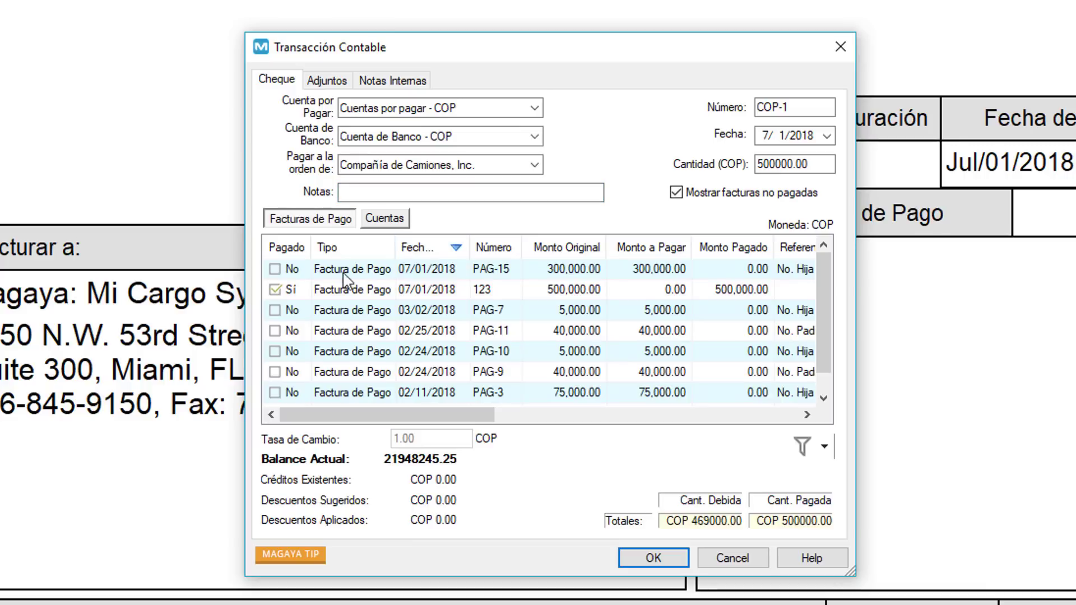
{"action": "left_click", "coordinate": [275, 269]}
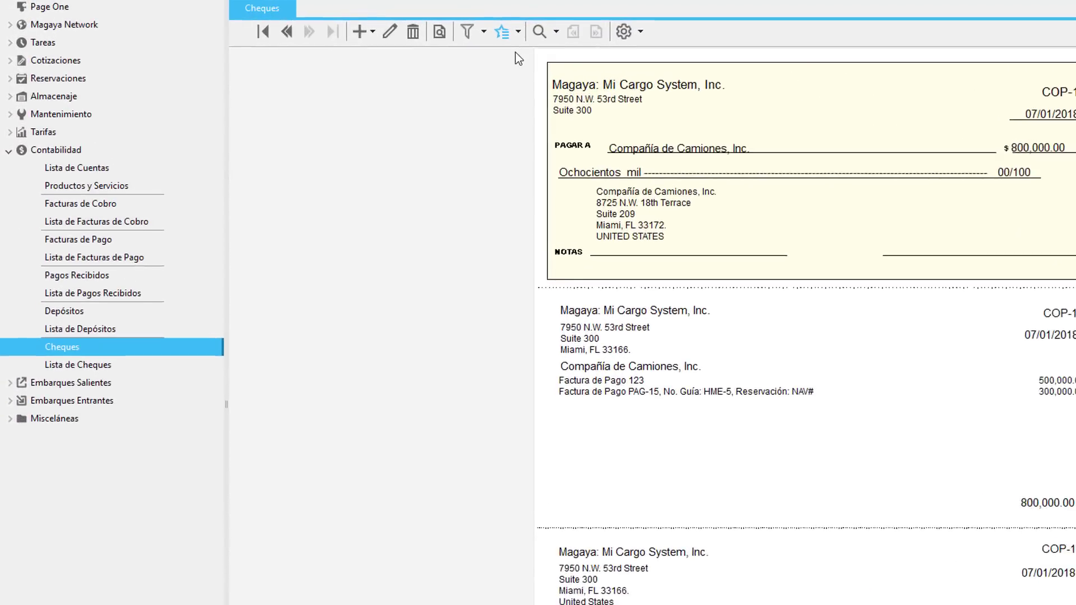
- Use the Cheque con Comprobante template as the default for the check and print the check
{"action": "left_click", "coordinate": [525, 32]}
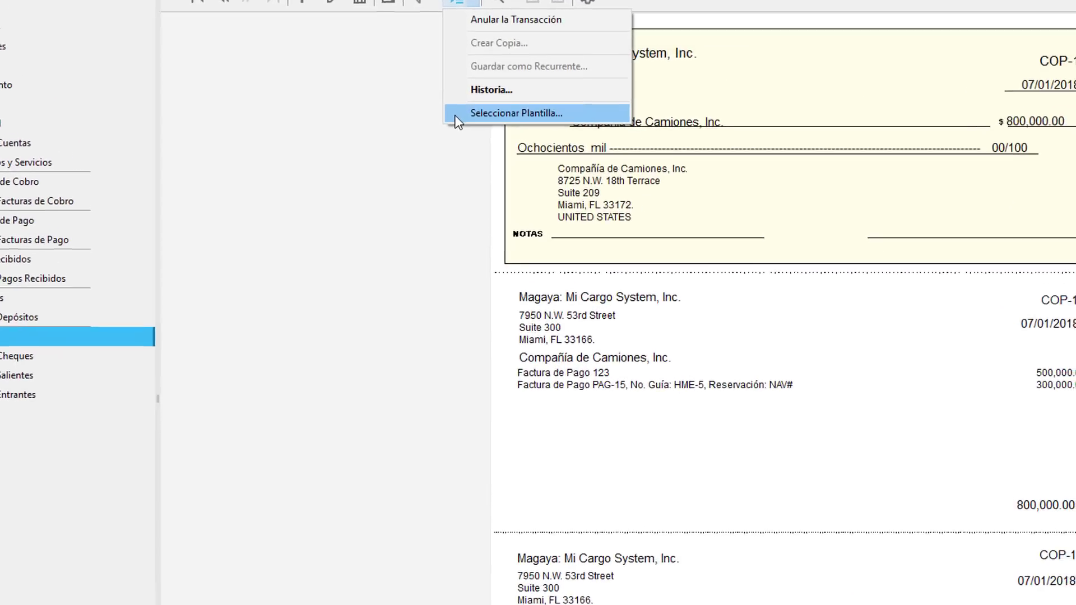
{"action": "left_click", "coordinate": [518, 141]}
{"action": "key", "text": "Down"}
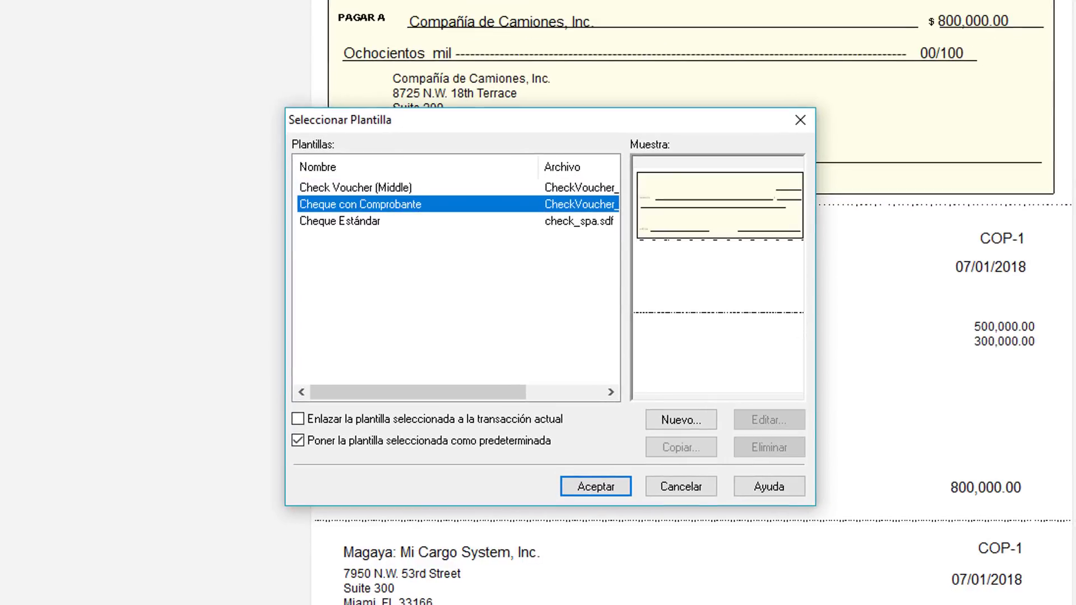
{"action": "key", "text": "Down"}
{"action": "key", "text": "Return"}
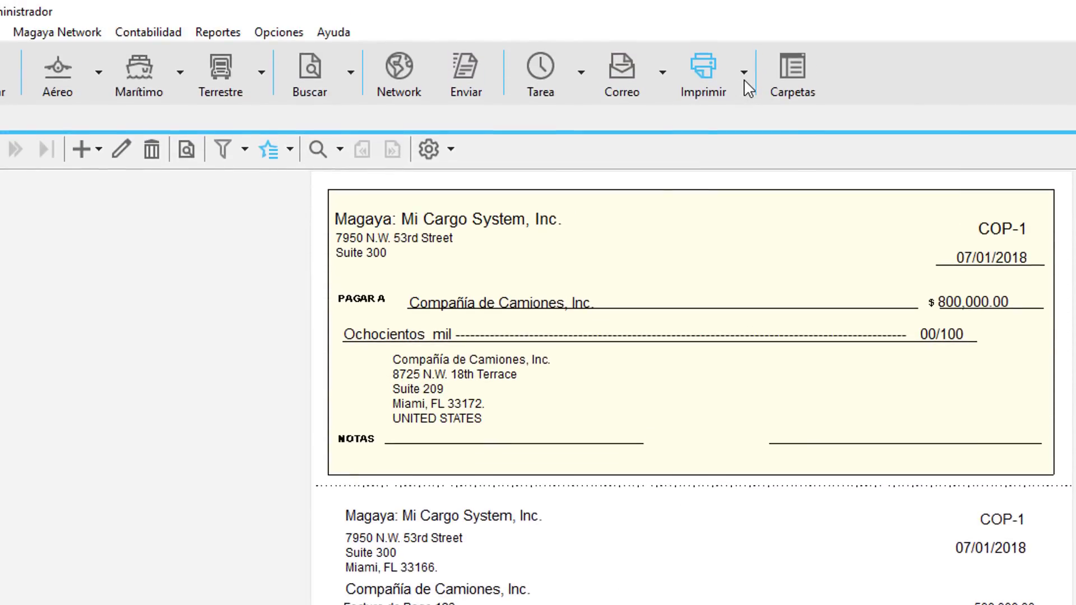
{"action": "left_click", "coordinate": [745, 76]}
{"action": "left_click", "coordinate": [680, 114]}
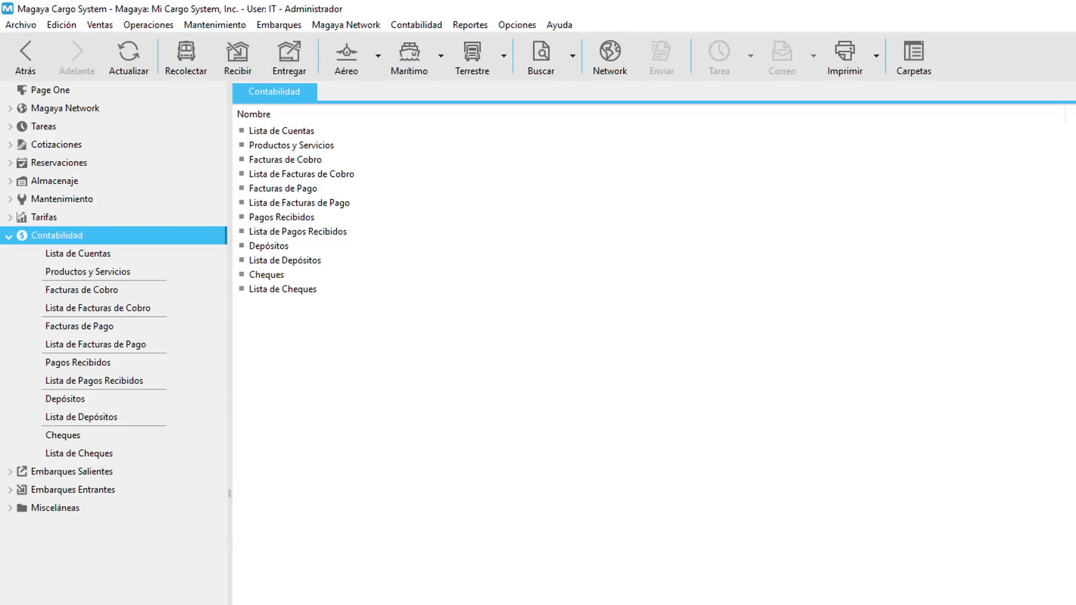
- Review the report categories and the Contabilidad report settings in Configuración, including the aging periods for Cuentas por pagar
{"action": "left_click", "coordinate": [489, 26]}
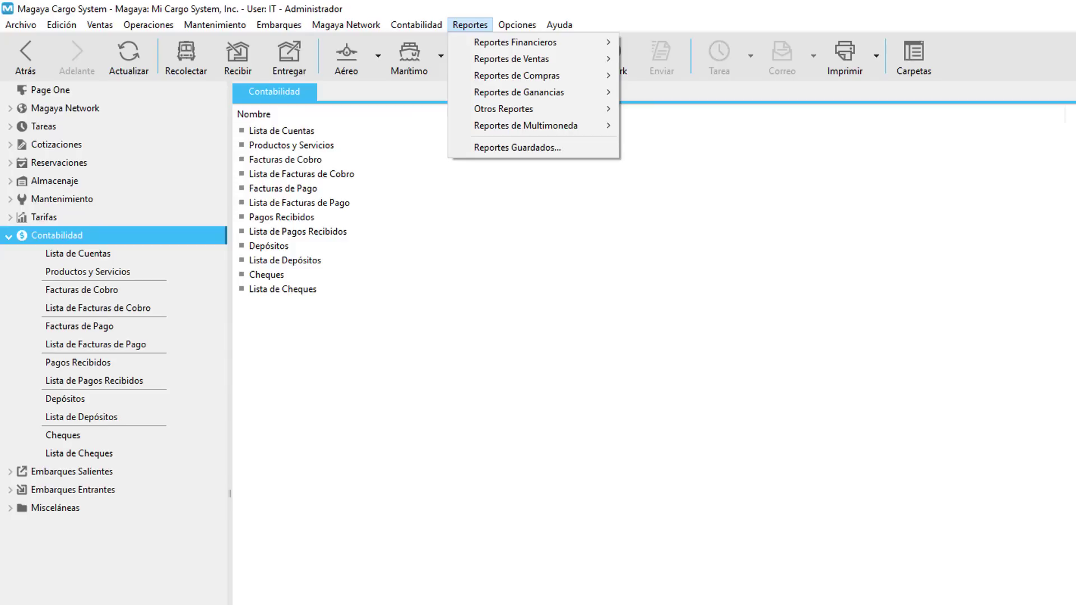
{"action": "left_click", "coordinate": [10, 201]}
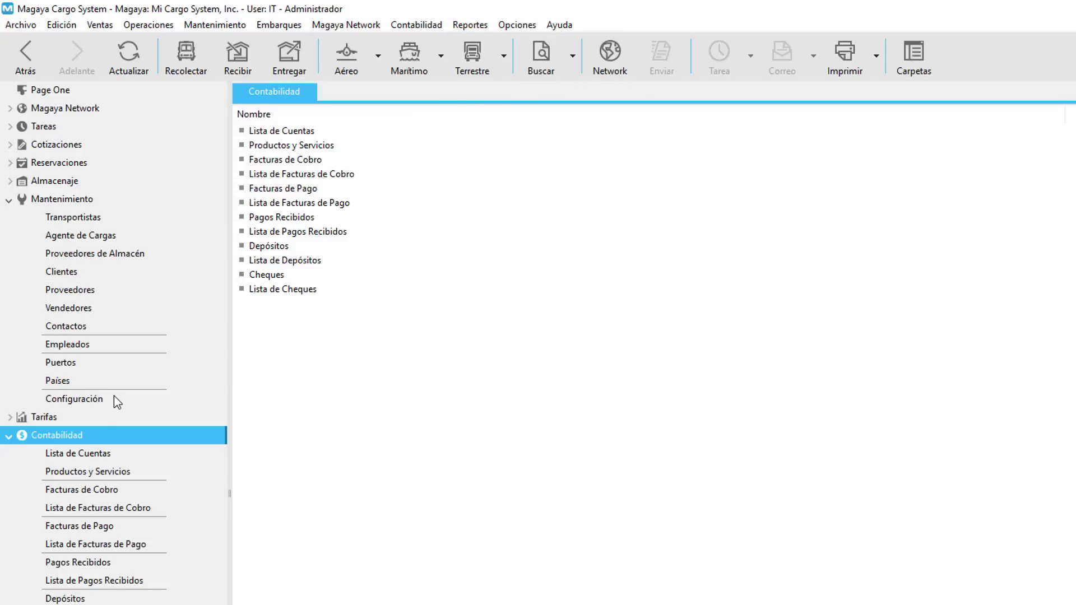
{"action": "left_click", "coordinate": [84, 399]}
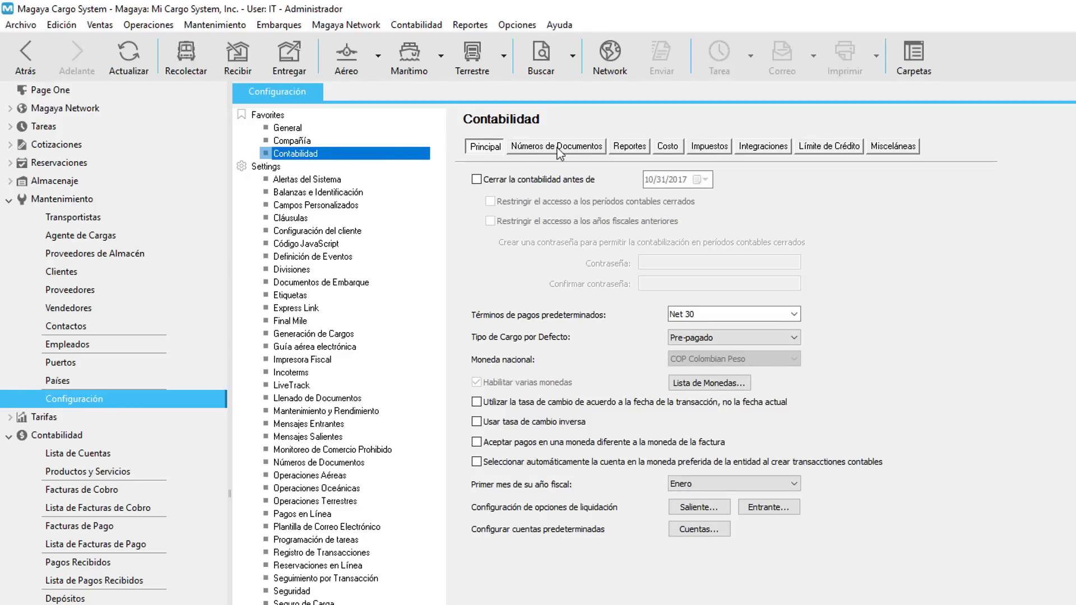
{"action": "left_click", "coordinate": [646, 149]}
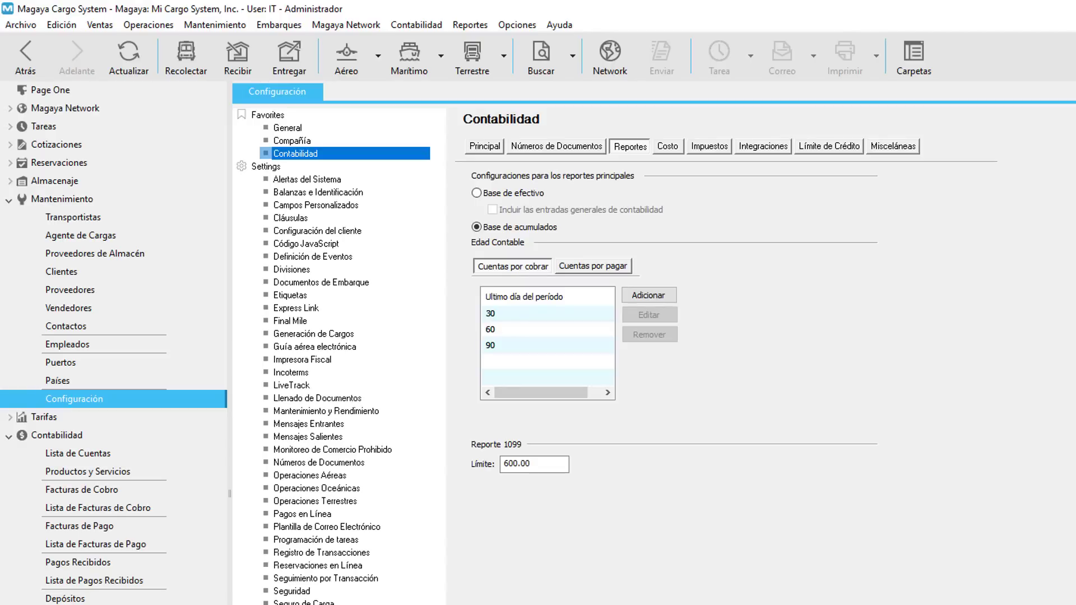
{"action": "left_click", "coordinate": [593, 266]}
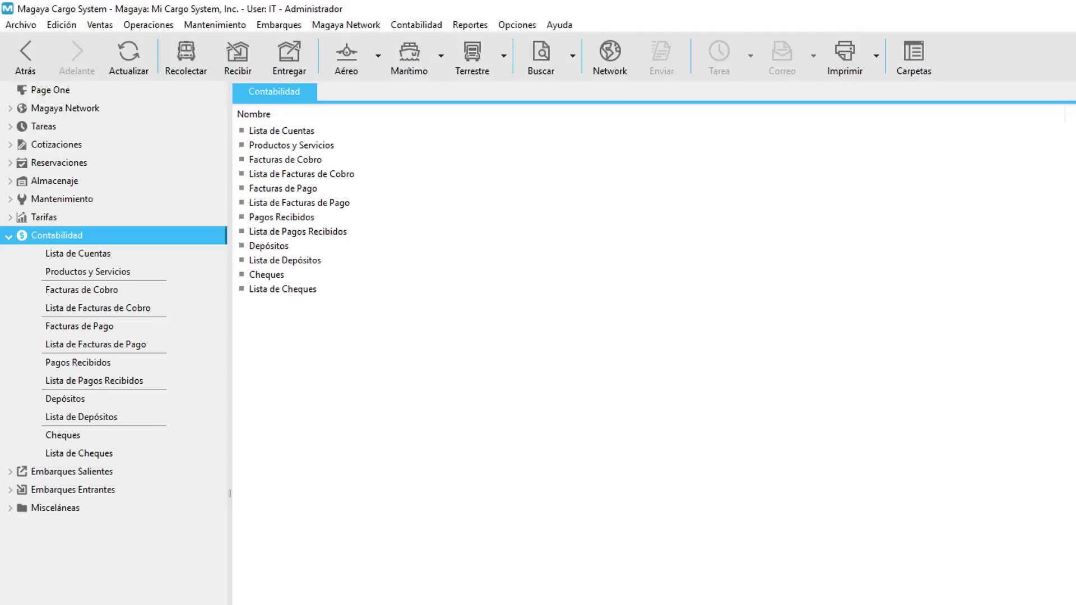
- Generate the Retardos Detallados en Cuentas por Cobrar report from Lista de Facturas de Cobro with the date range Este año hasta la fecha
{"action": "left_click", "coordinate": [99, 308]}
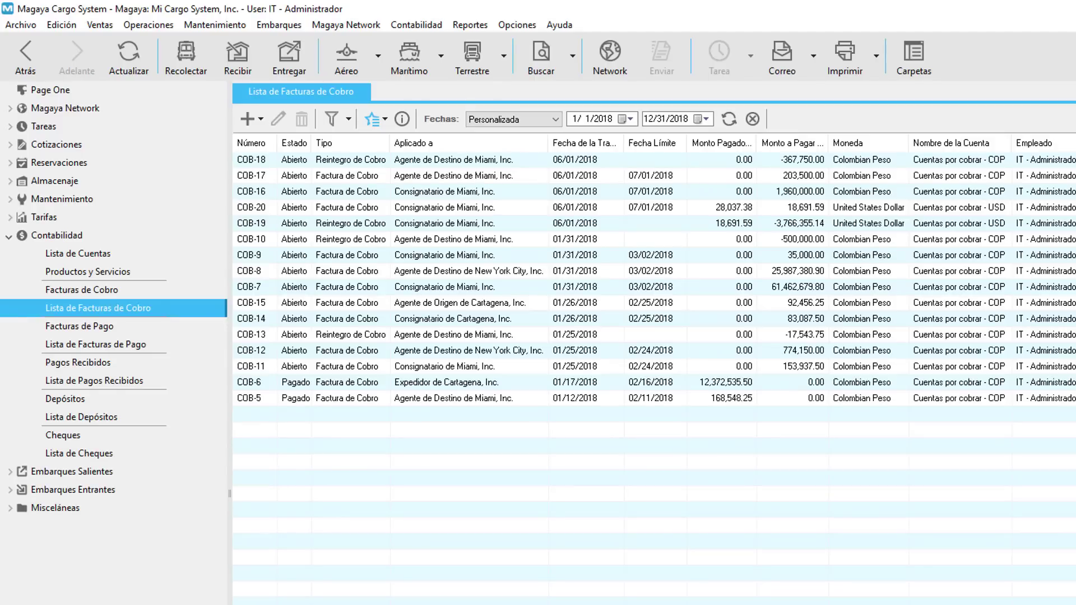
{"action": "left_click", "coordinate": [384, 120]}
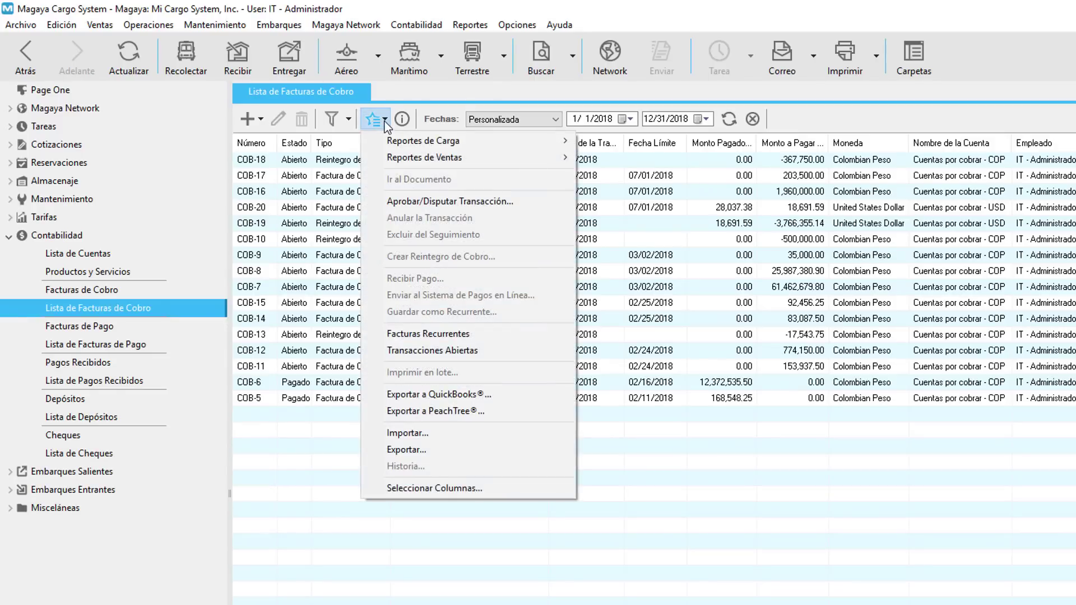
{"action": "mouse_move", "coordinate": [368, 159]}
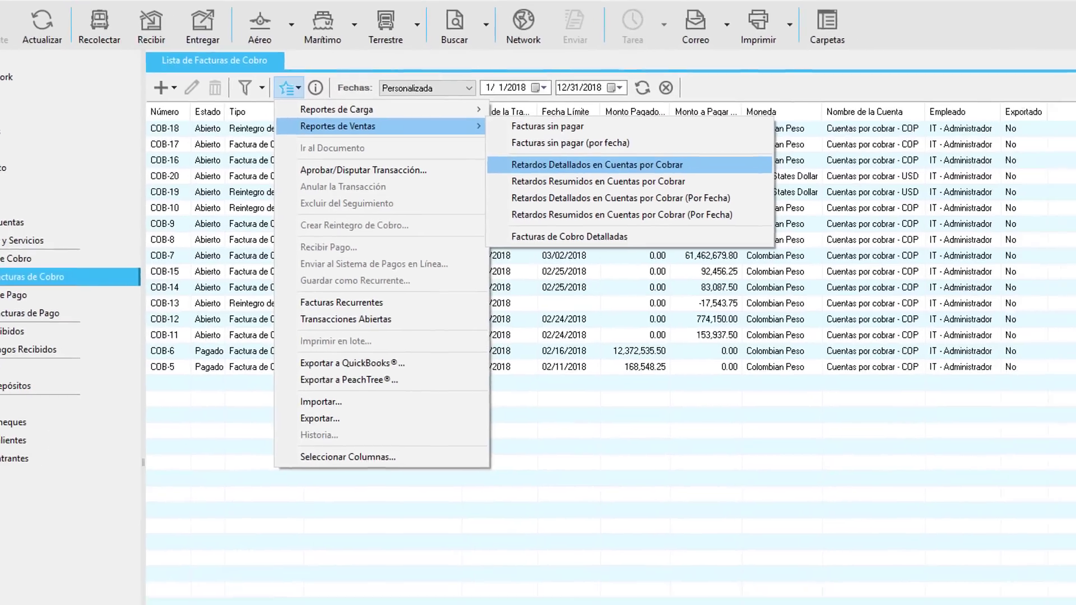
{"action": "key", "text": "Return"}
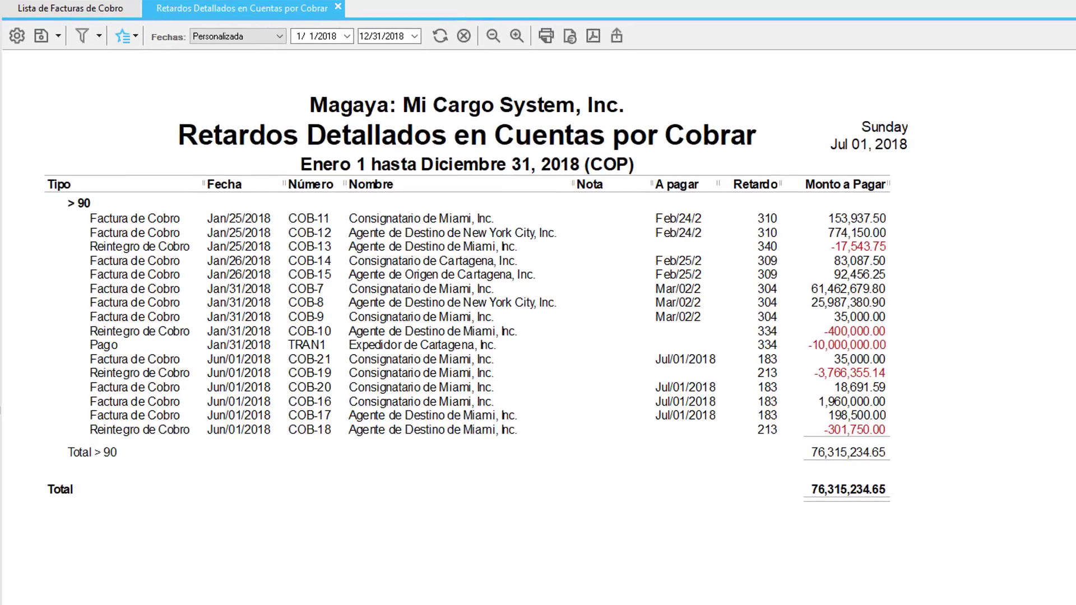
{"action": "left_click", "coordinate": [278, 37]}
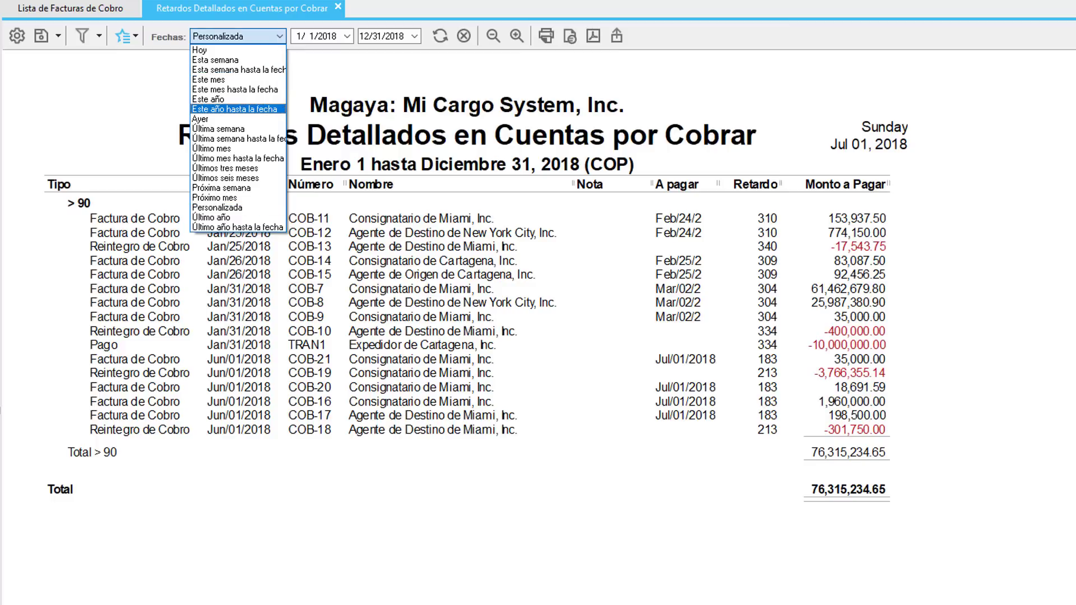
{"action": "left_click", "coordinate": [236, 109]}
- Examine the report's column configuration and its standard and advanced filter options without changing them
{"action": "left_click", "coordinate": [137, 43]}
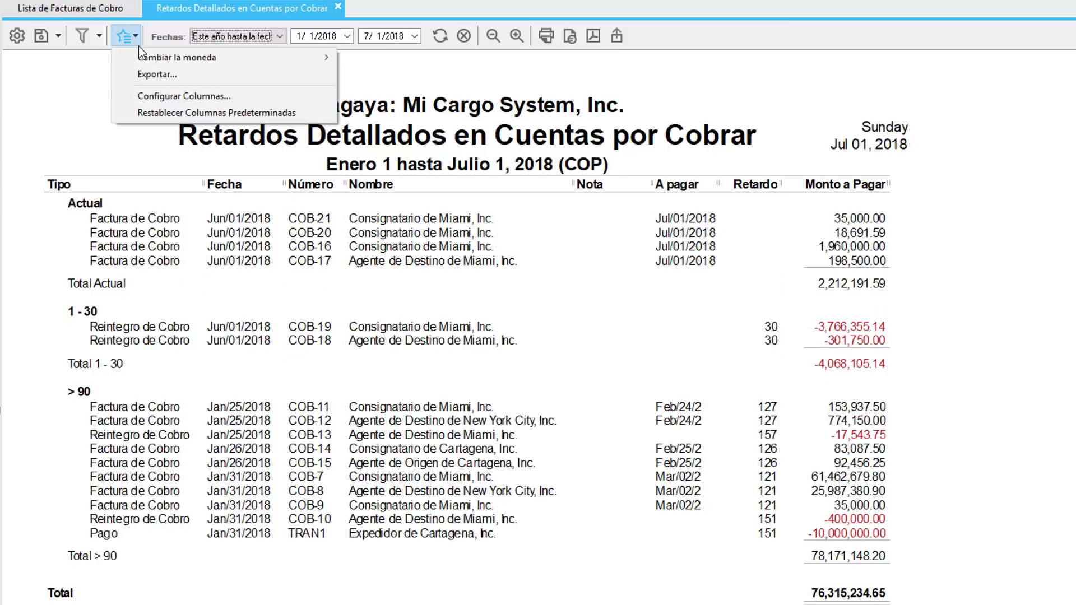
{"action": "left_click", "coordinate": [127, 99]}
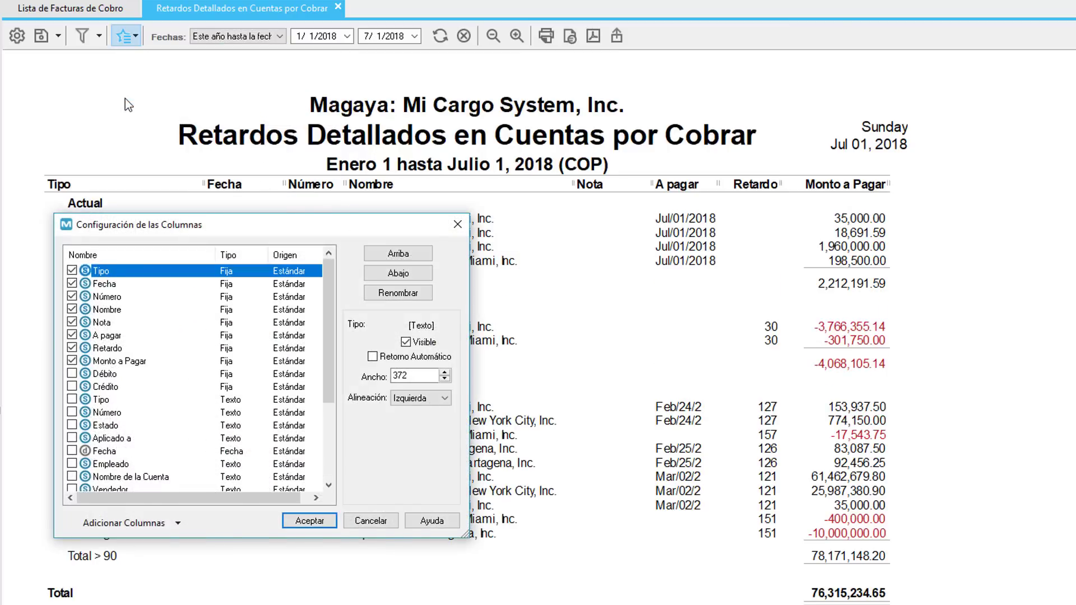
{"action": "key", "text": "Escape"}
{"action": "left_click", "coordinate": [99, 36]}
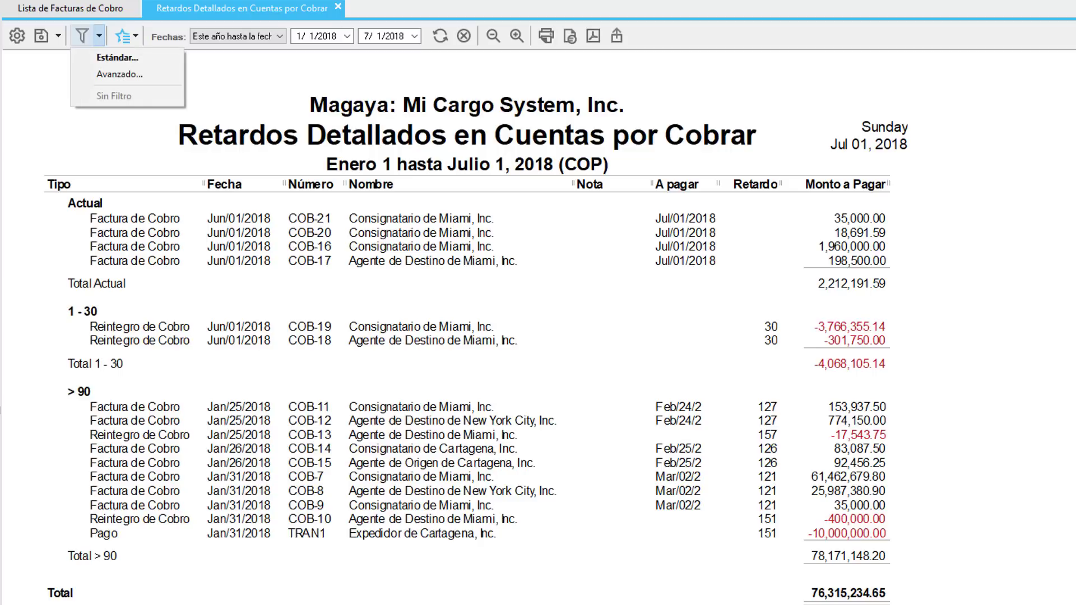
{"action": "left_click", "coordinate": [79, 56]}
{"action": "key", "text": "Escape"}
{"action": "left_click", "coordinate": [79, 73]}
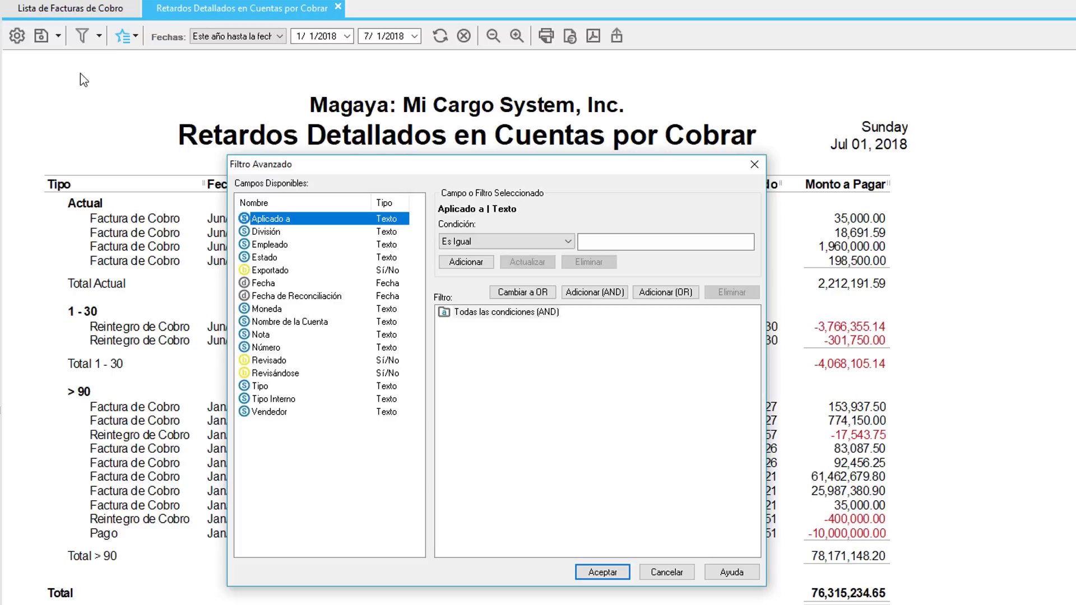
{"action": "key", "text": "Escape"}
- Review the report's configuration for titles, basis of delay calculation, fonts and number format, keeping the existing settings
{"action": "left_click", "coordinate": [18, 37]}
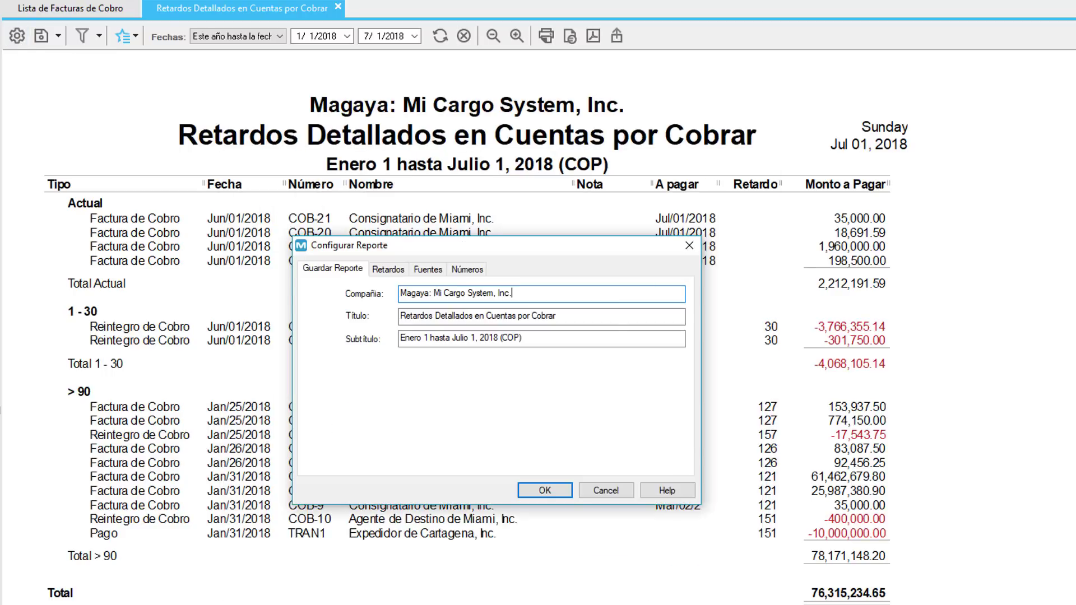
{"action": "key", "text": "ctrl+Tab"}
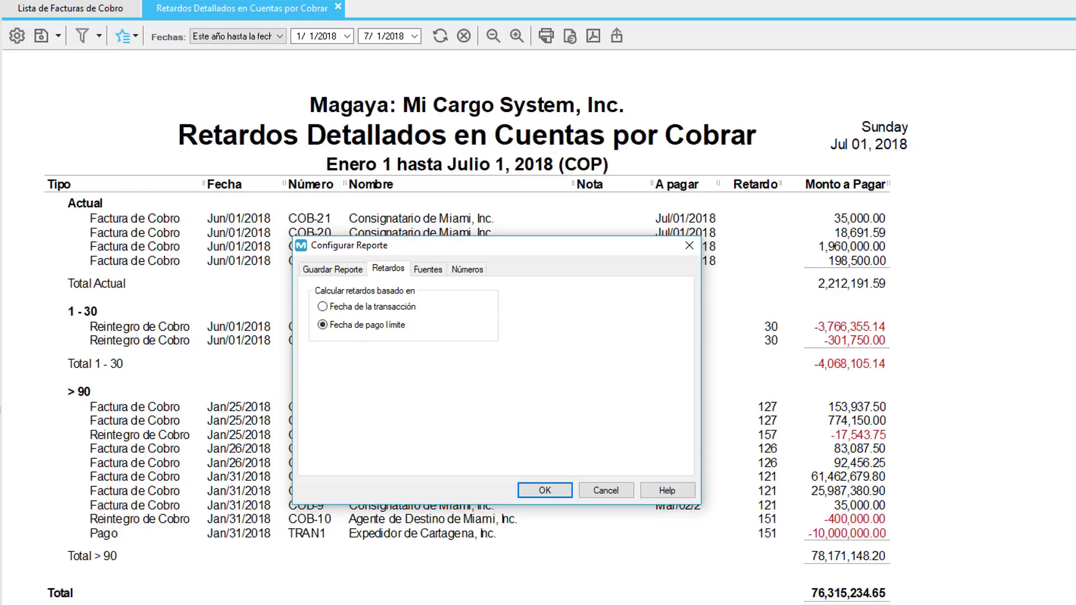
{"action": "key", "text": "ctrl+Tab"}
{"action": "key", "text": "ctrl+Tab"}
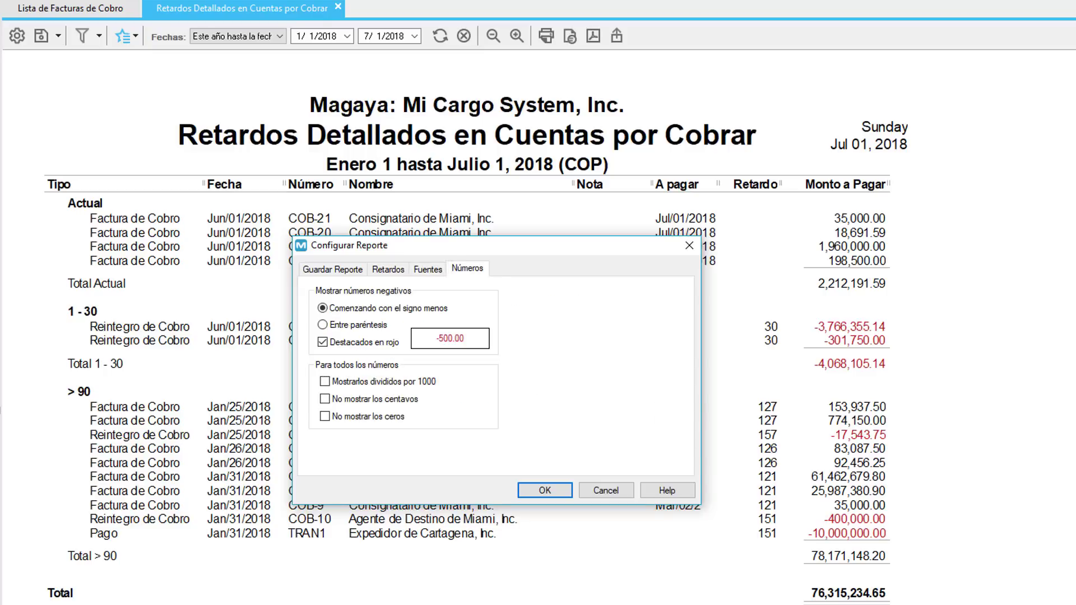
{"action": "key", "text": "Return"}
- Save the receivables aging report as a new saved report, keeping its company, title and subtitle
{"action": "left_click", "coordinate": [59, 40]}
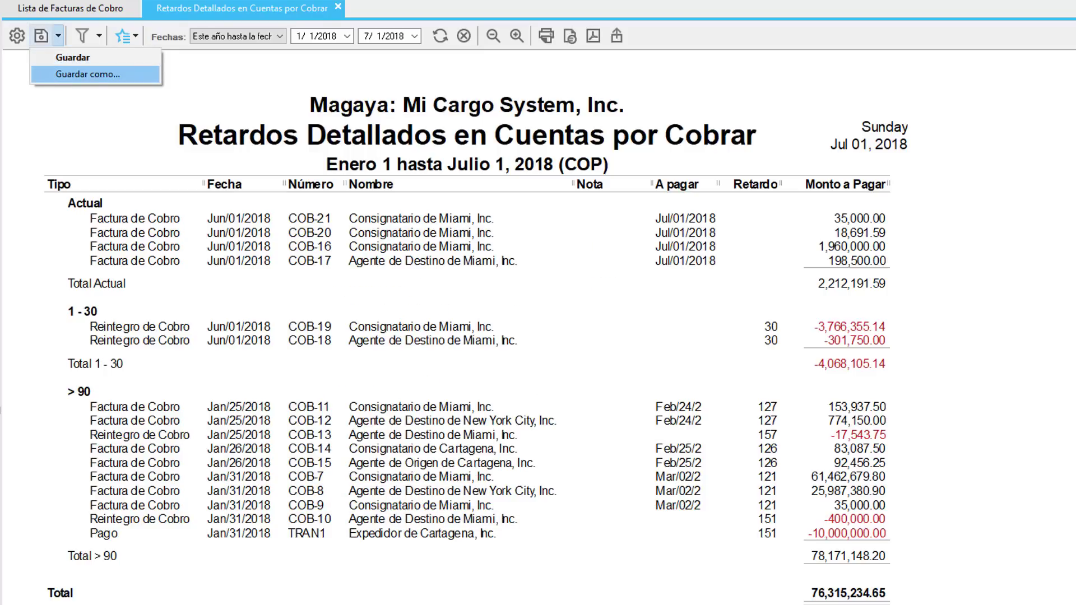
{"action": "key", "text": "Return"}
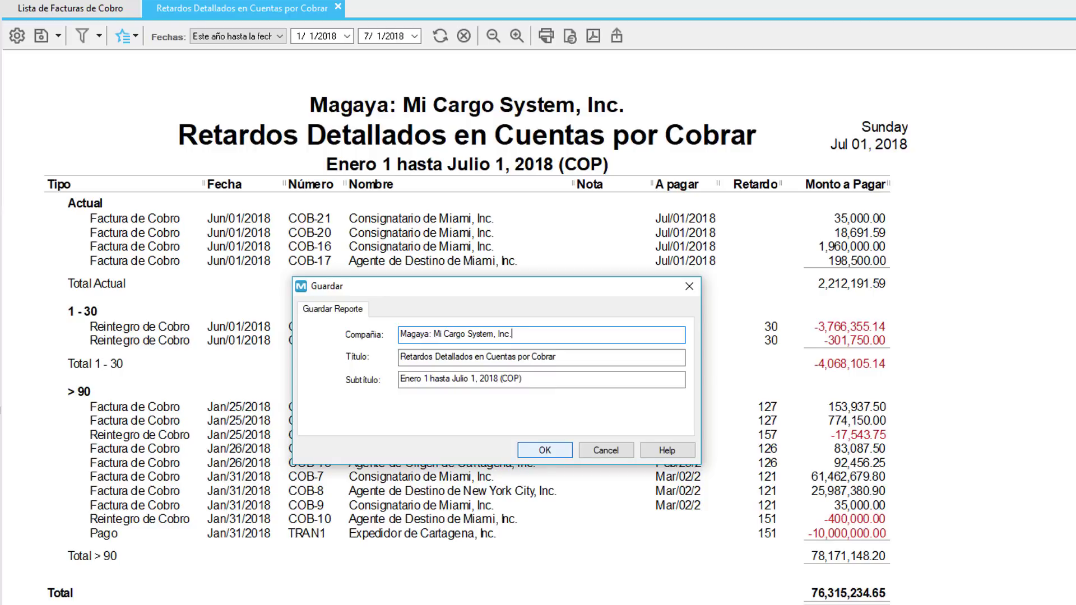
{"action": "key", "text": "Return"}
- Open the saved Retardos Detallados en Cuentas por Cobrar report for Enero 1 hasta Julio 1, 2018 and view its print and email options
{"action": "left_click", "coordinate": [238, 26]}
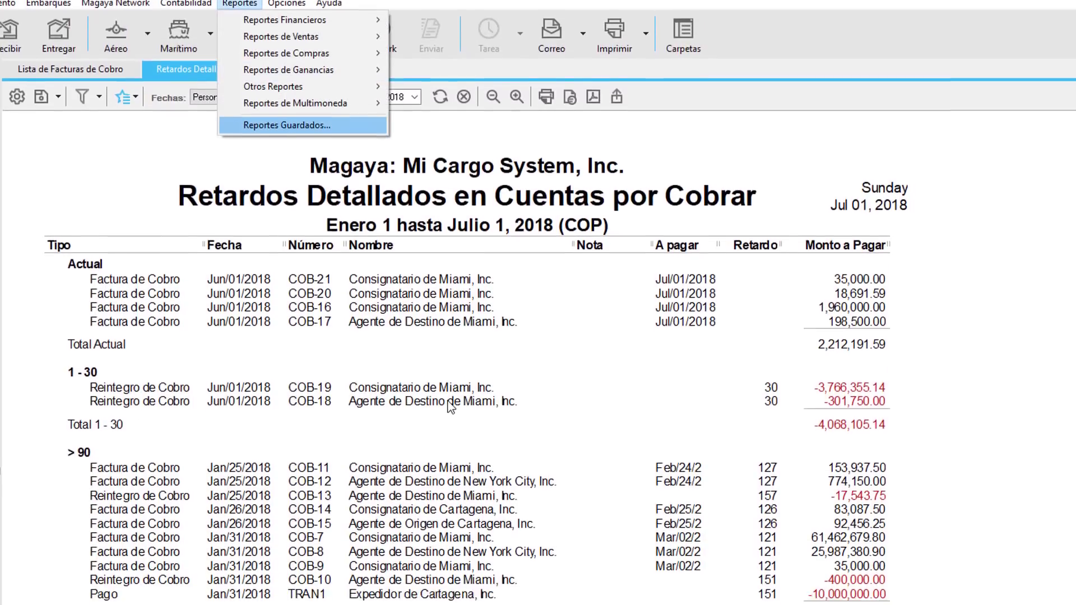
{"action": "key", "text": "Return"}
{"action": "left_click", "coordinate": [465, 356]}
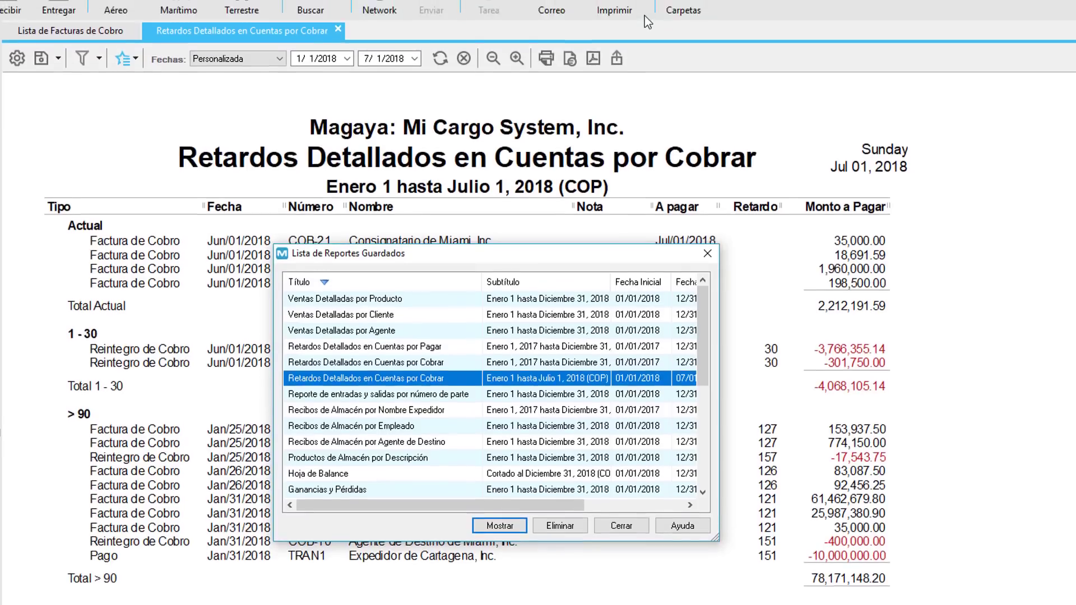
{"action": "key", "text": "Return"}
{"action": "left_click", "coordinate": [646, 55]}
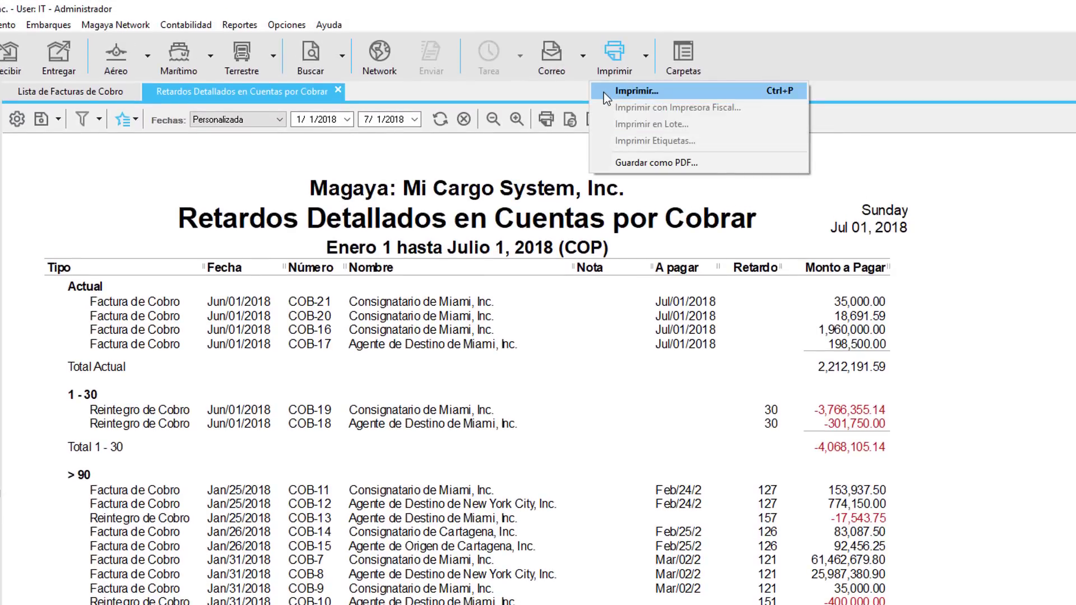
{"action": "left_click", "coordinate": [583, 68]}
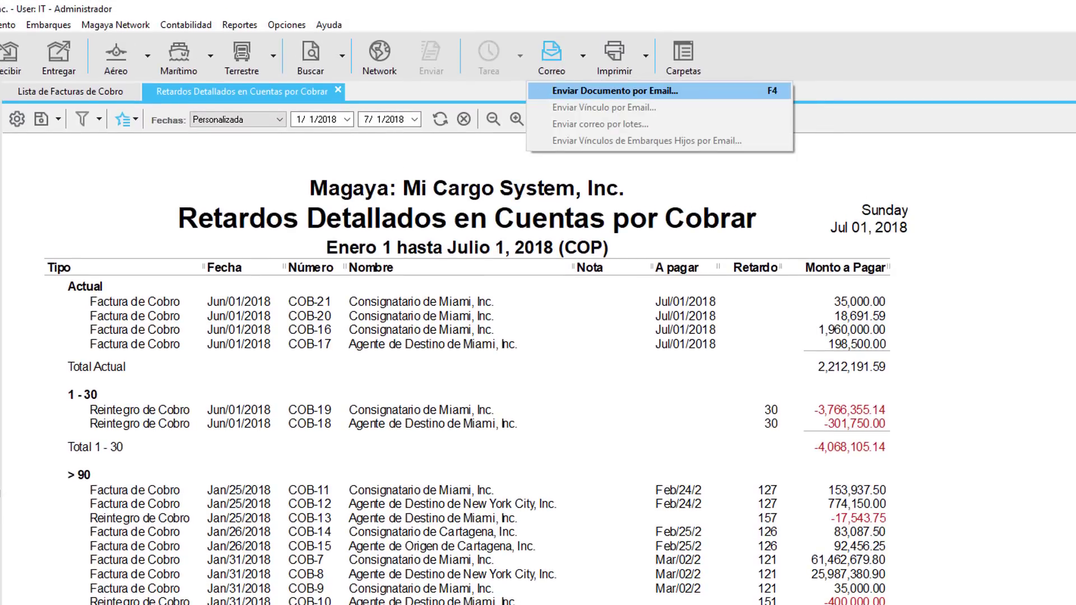
- Open the customer list in the maintenance section and select only Consignatario de Miami, Inc
{"action": "left_click", "coordinate": [132, 123]}
{"action": "left_click", "coordinate": [132, 124]}
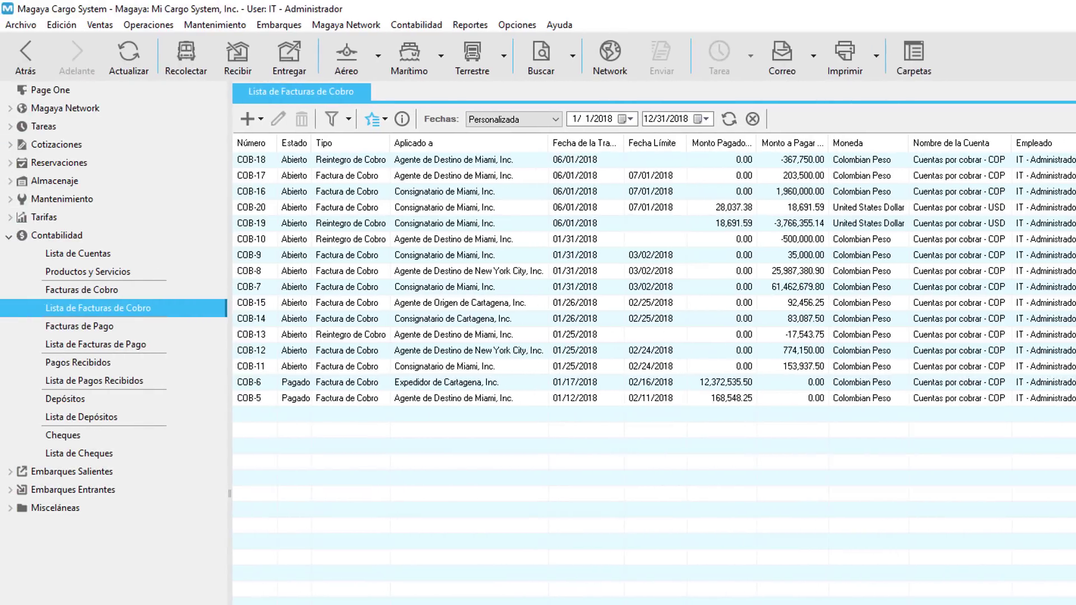
{"action": "left_click", "coordinate": [9, 199]}
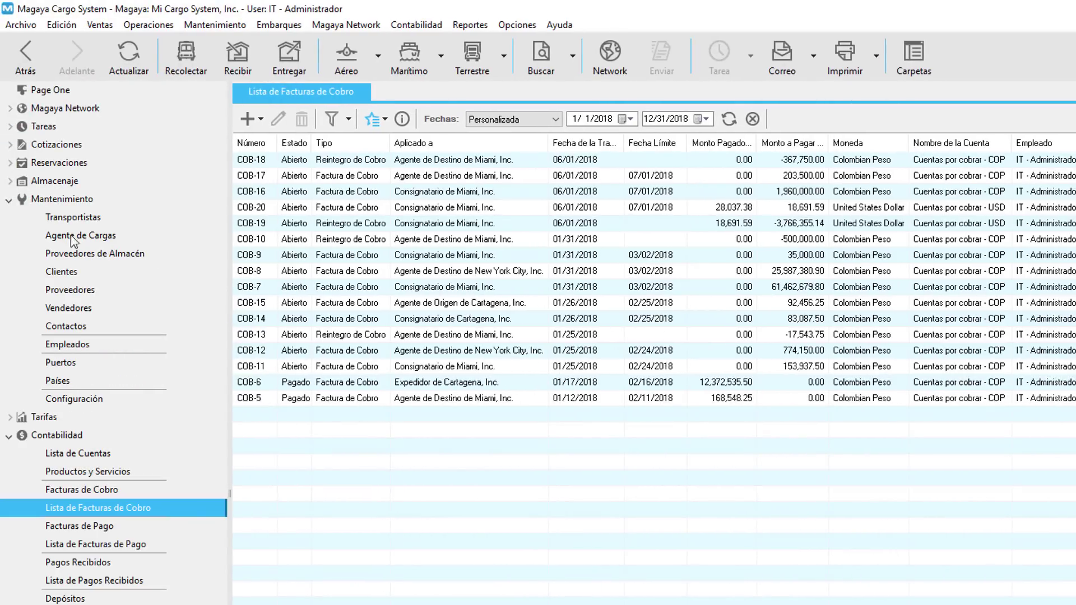
{"action": "left_click", "coordinate": [117, 270]}
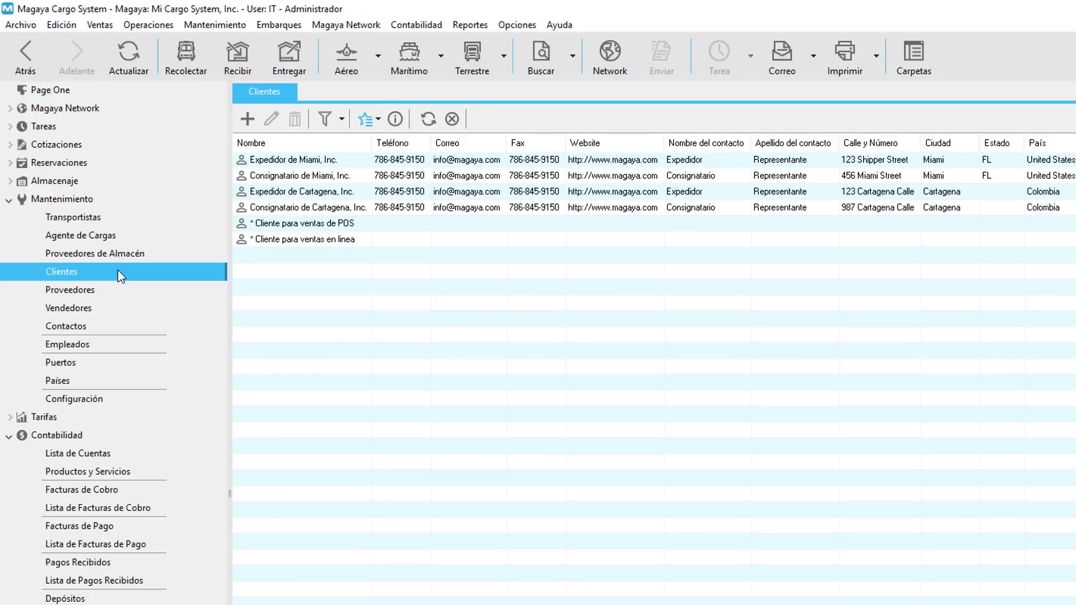
{"action": "left_click", "coordinate": [362, 178]}
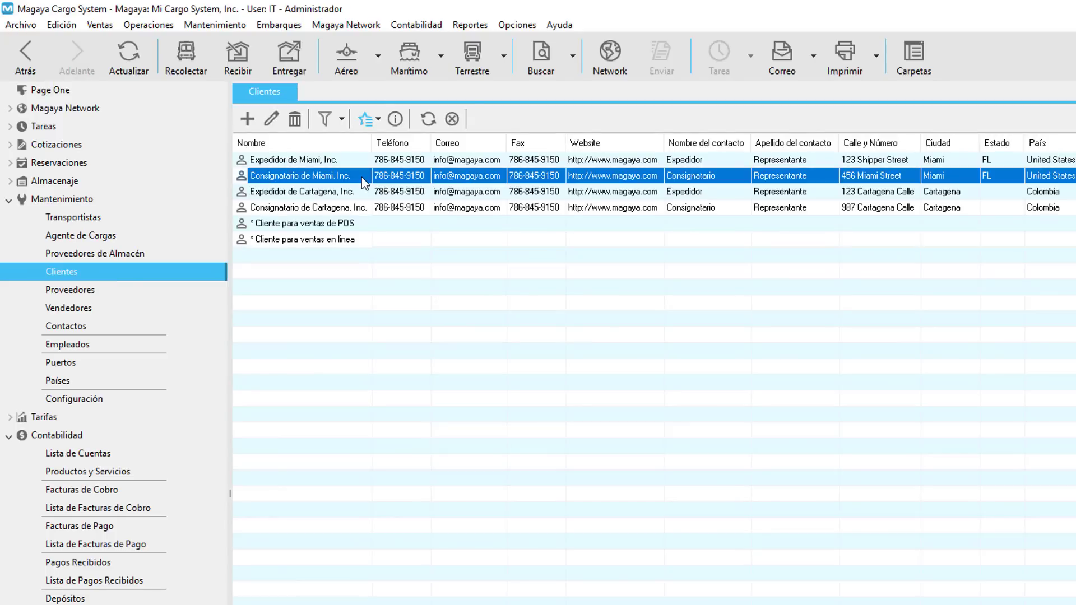
{"action": "left_click", "coordinate": [368, 208], "text": "ctrl"}
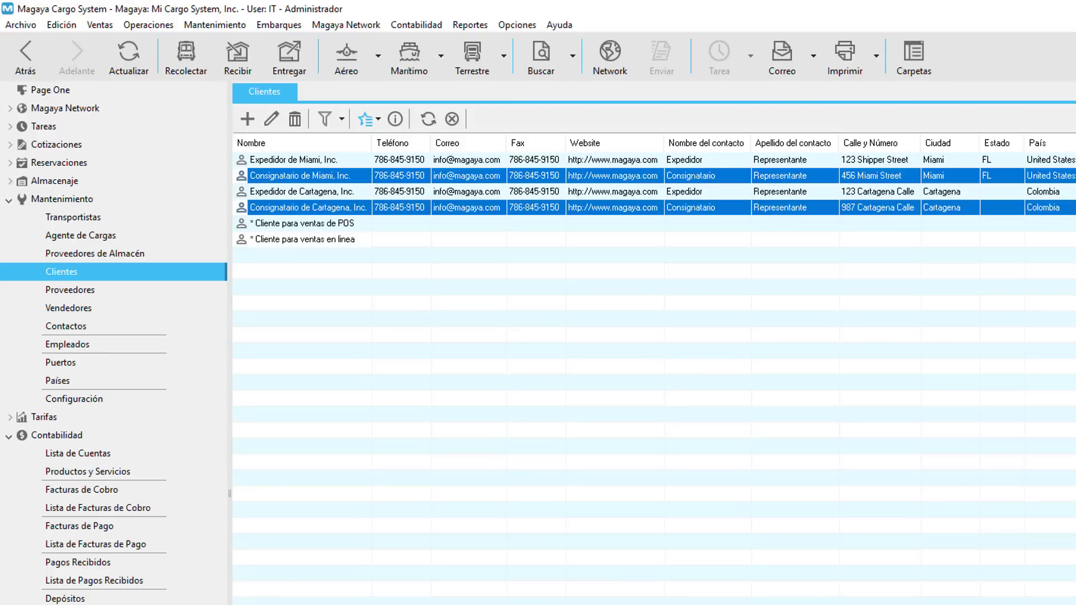
{"action": "left_click", "coordinate": [309, 208], "text": "ctrl"}
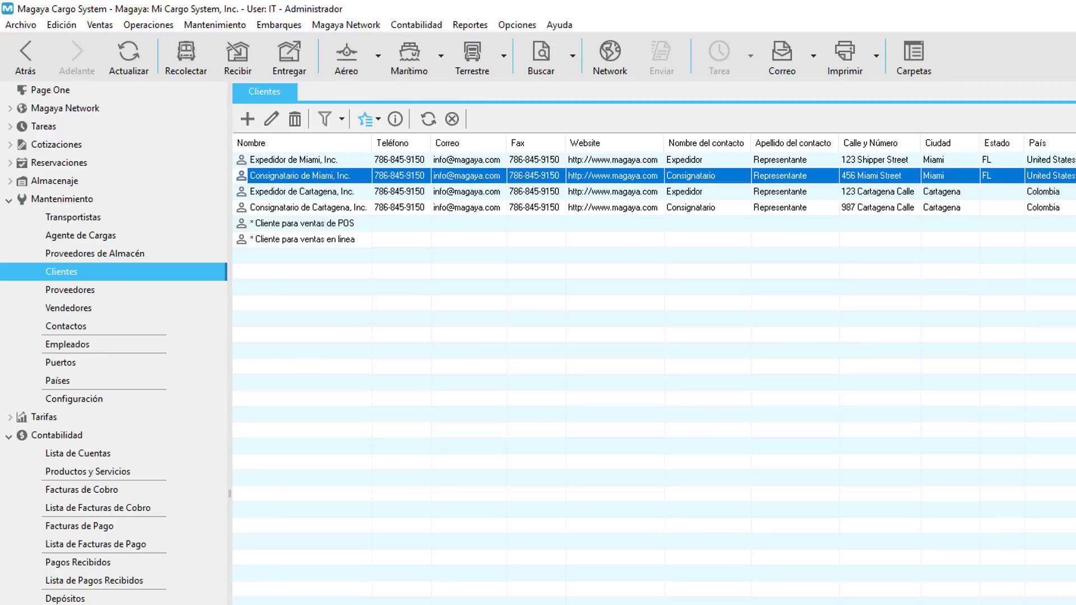
- Show the account statement for Consignatario de Miami, Inc. with all open transactions, using the Estado de Cuenta Detallado template
{"action": "left_click", "coordinate": [377, 123]}
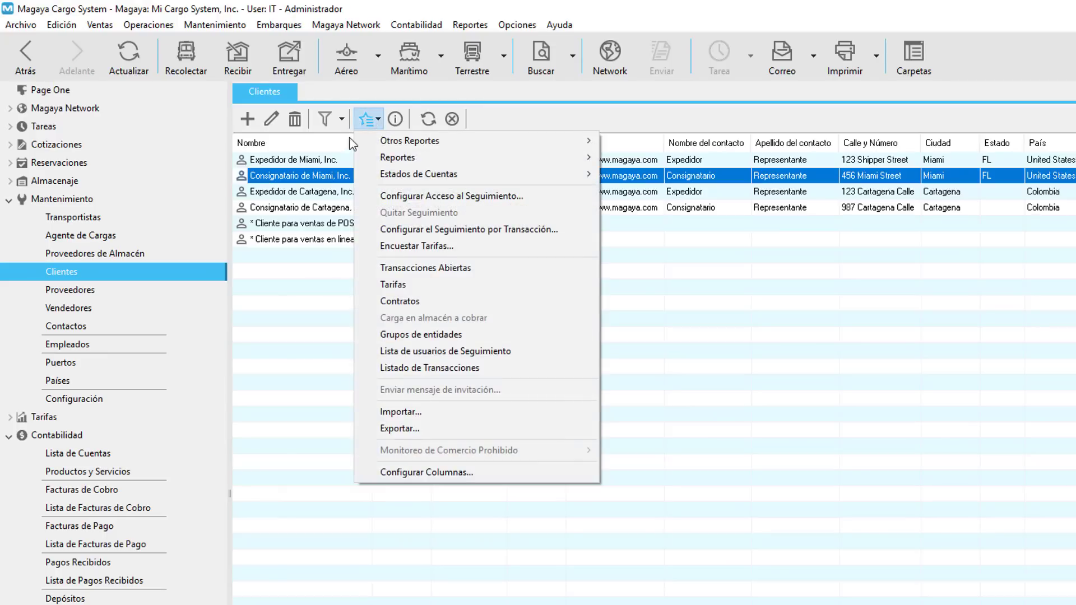
{"action": "mouse_move", "coordinate": [362, 179]}
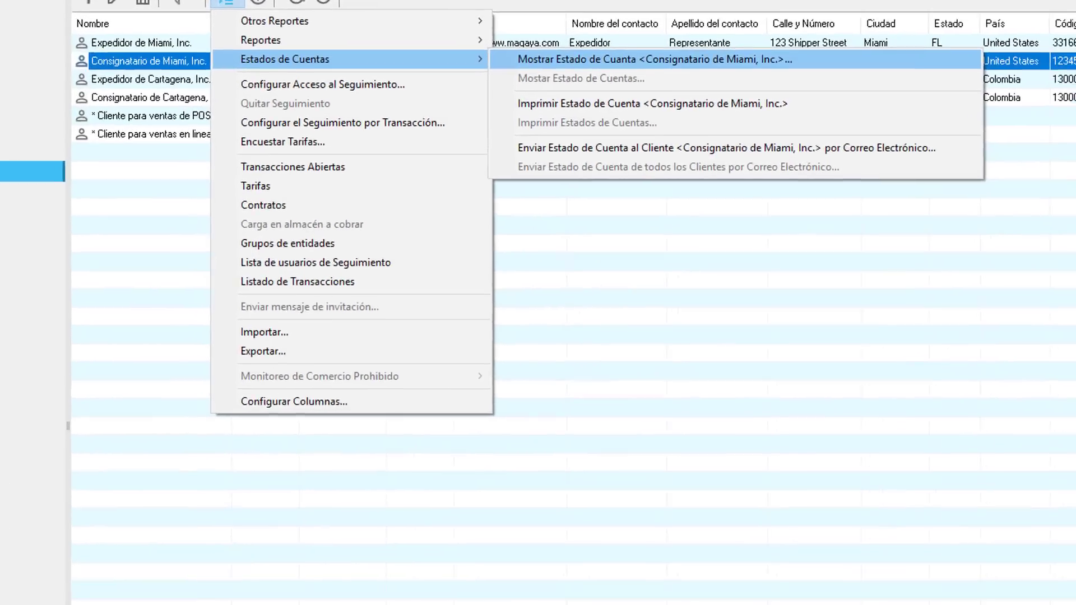
{"action": "key", "text": "Return"}
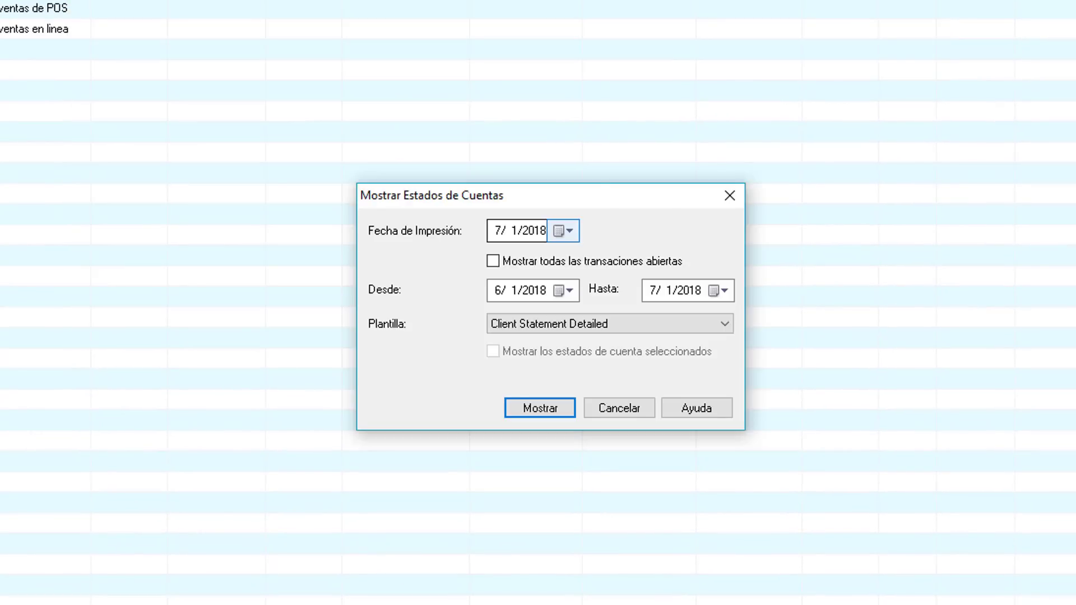
{"action": "left_click", "coordinate": [493, 261]}
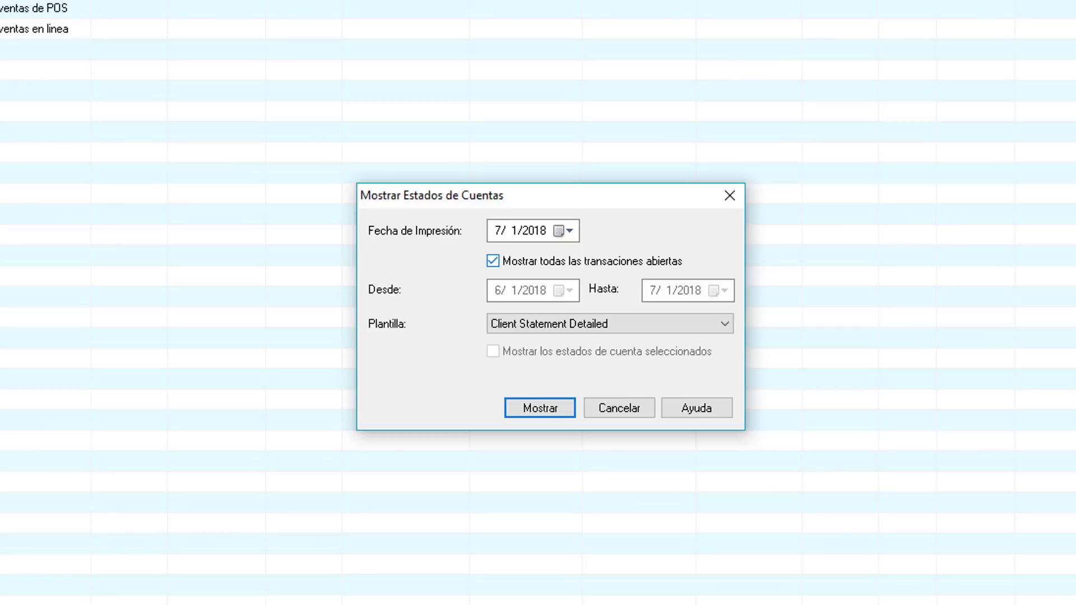
{"action": "left_click", "coordinate": [724, 324]}
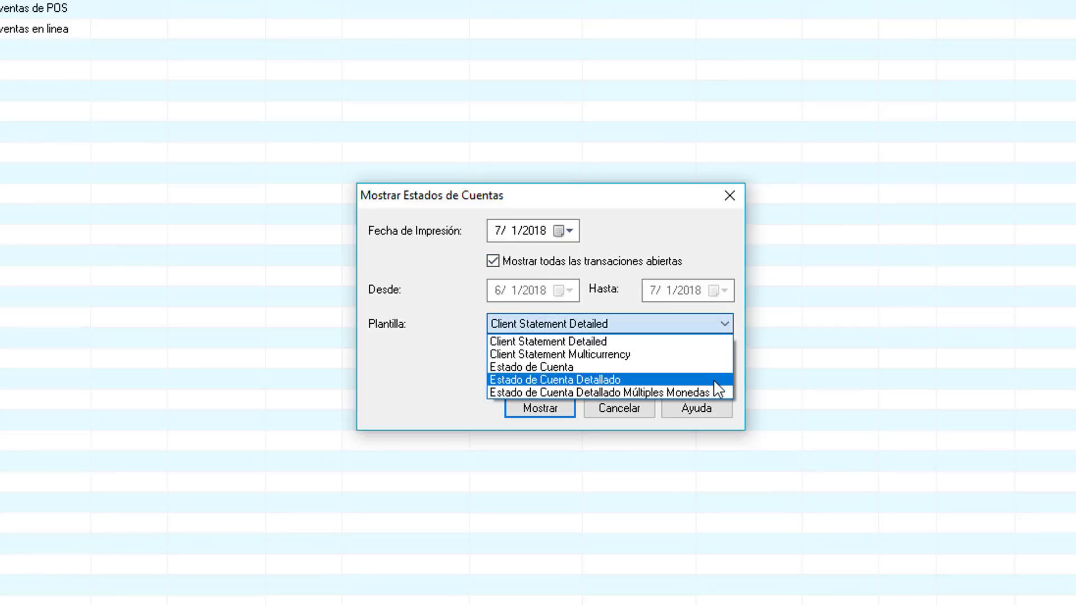
{"action": "left_click", "coordinate": [714, 381]}
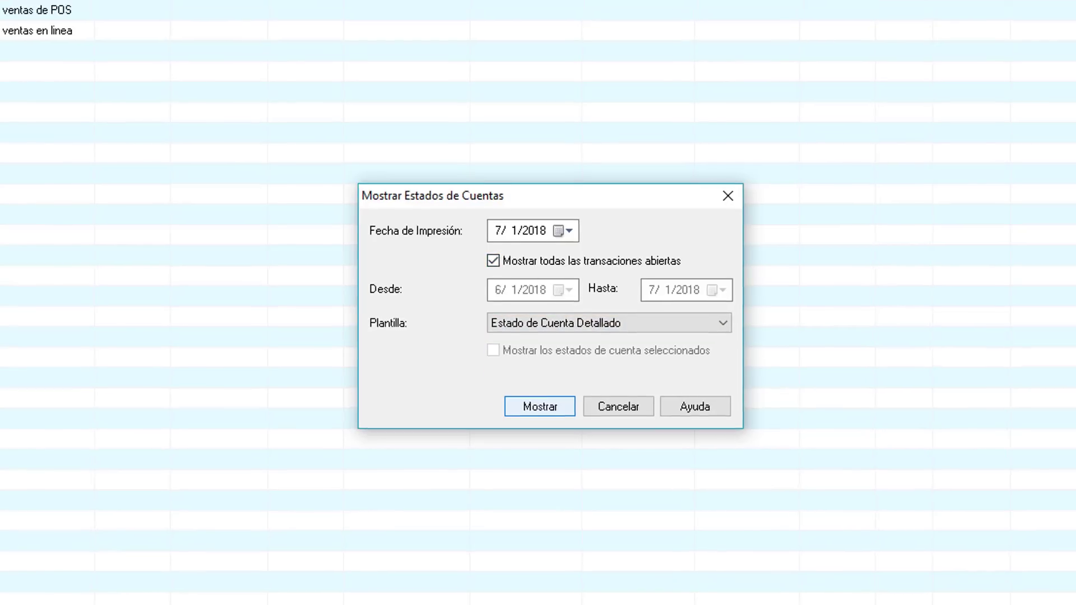
{"action": "key", "text": "Return"}
{"action": "left_click", "coordinate": [283, 24]}
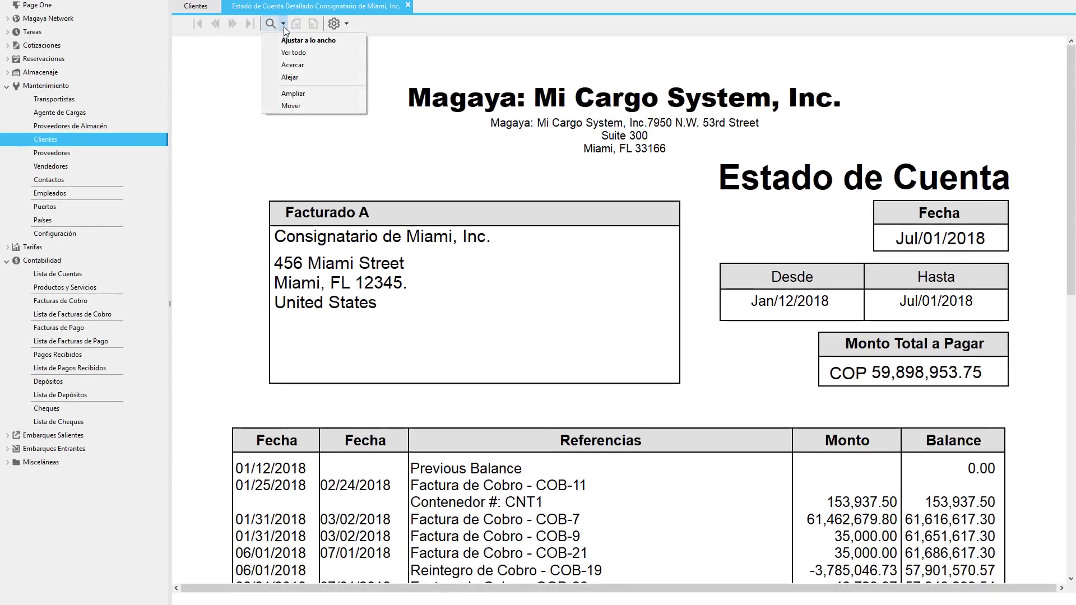
{"action": "left_click", "coordinate": [273, 54]}
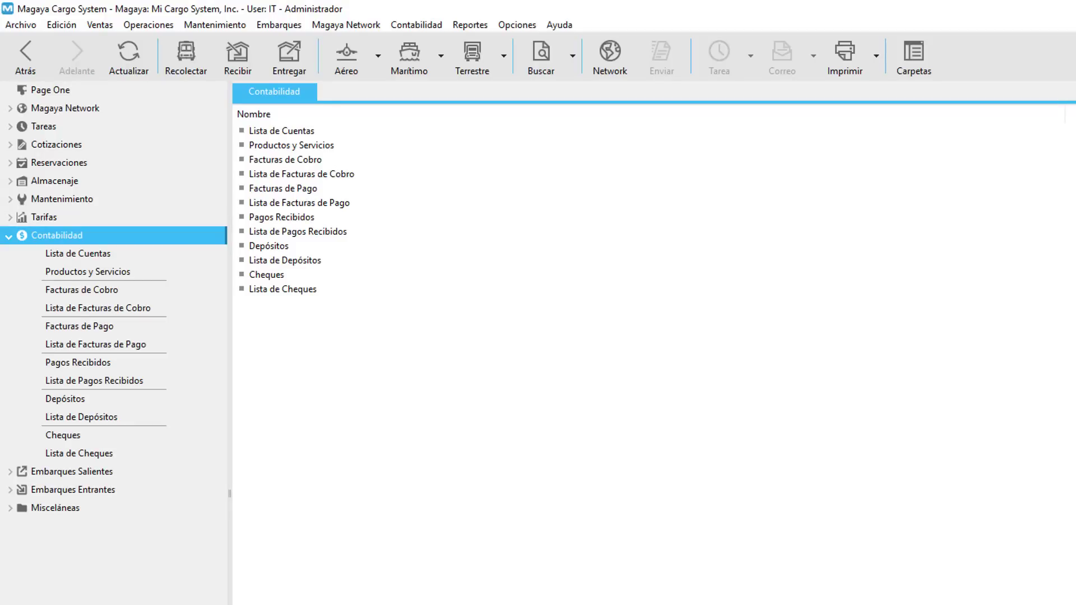
- Open the vendor bill list and choose its Facturas no pagadas purchase report
{"action": "left_click", "coordinate": [95, 344]}
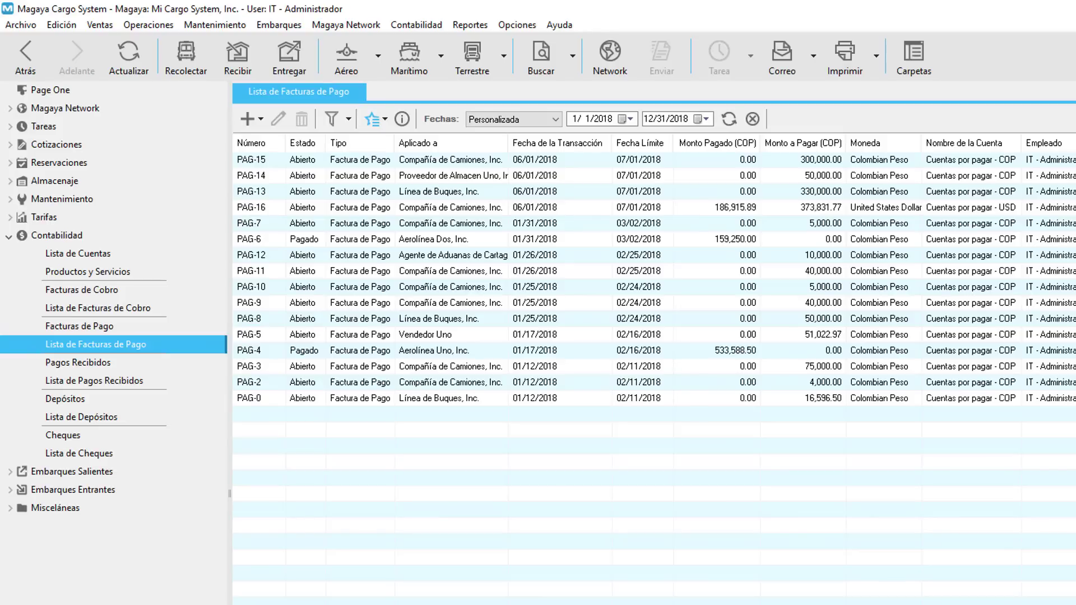
{"action": "left_click", "coordinate": [374, 119]}
{"action": "mouse_move", "coordinate": [379, 161]}
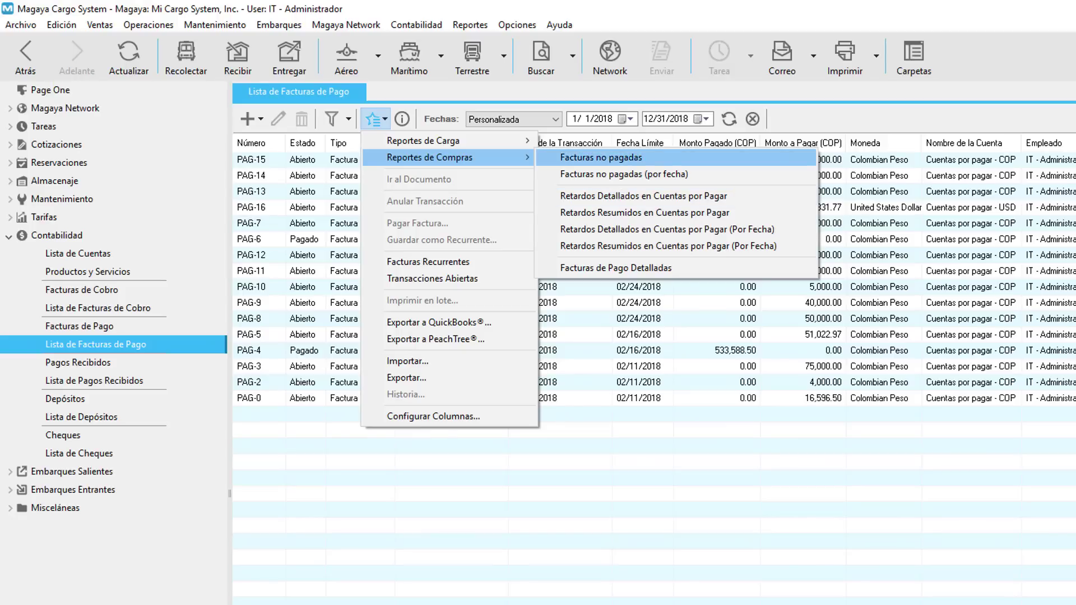
{"action": "left_click", "coordinate": [600, 157]}
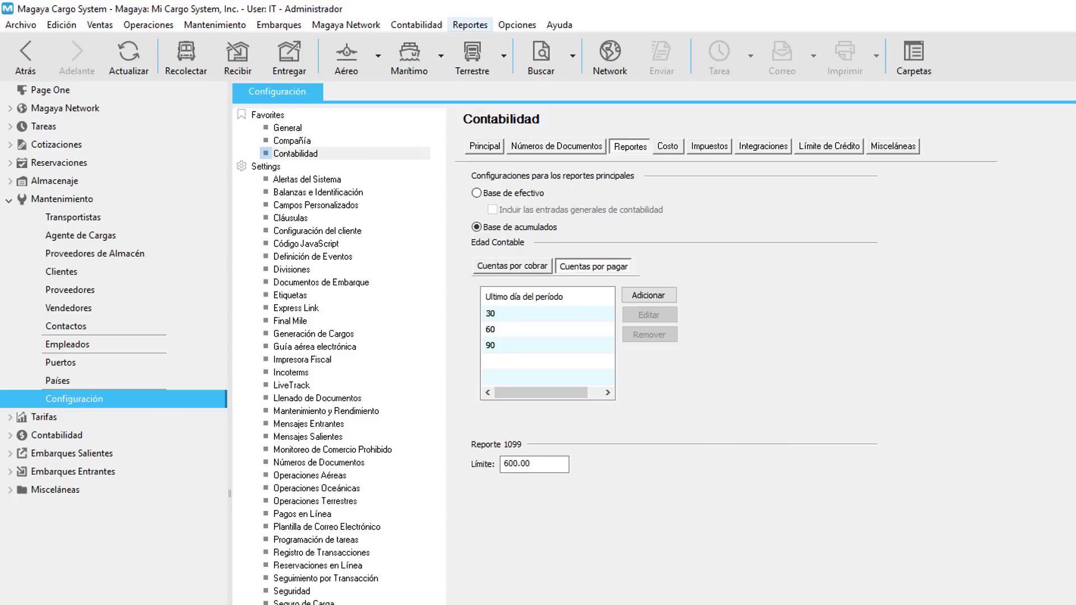
- Generate the Ganancias y Pérdidas financial report and open its predefined date range choices
{"action": "left_click", "coordinate": [488, 28]}
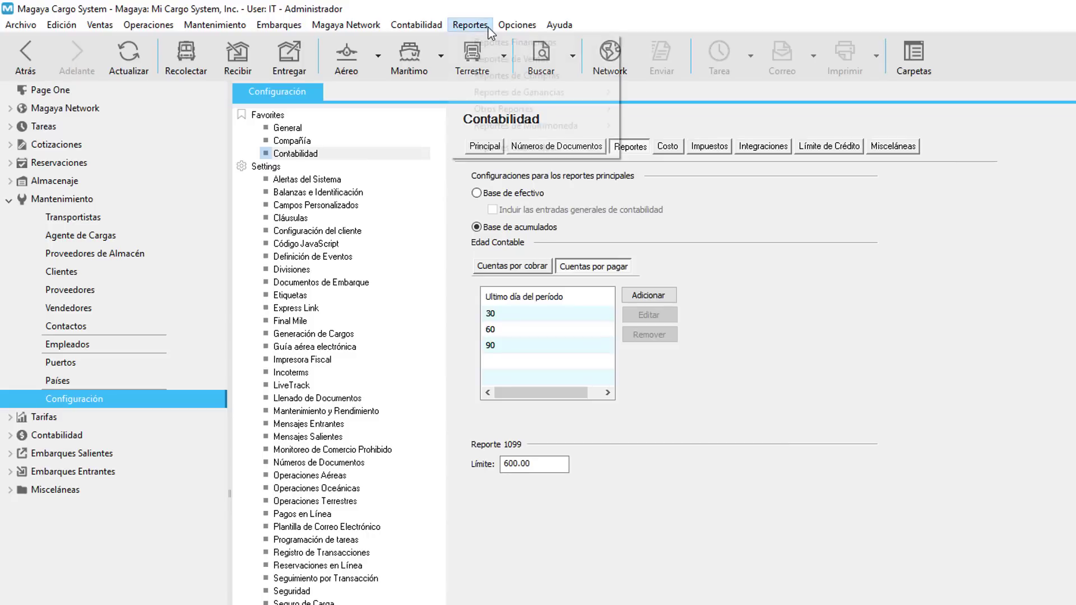
{"action": "mouse_move", "coordinate": [515, 42]}
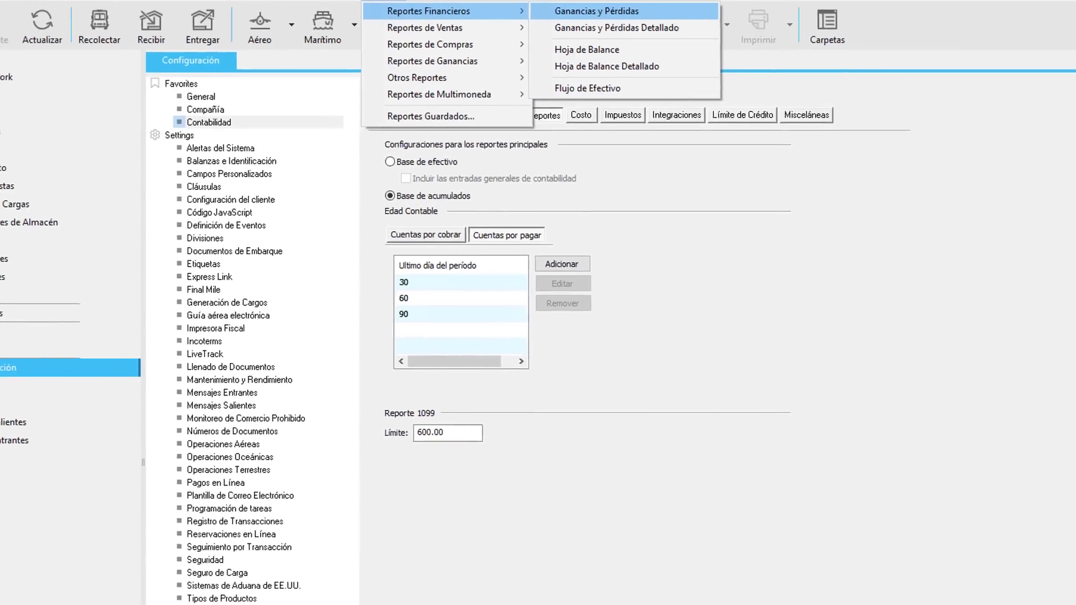
{"action": "left_click", "coordinate": [683, 42]}
{"action": "left_click", "coordinate": [278, 36]}
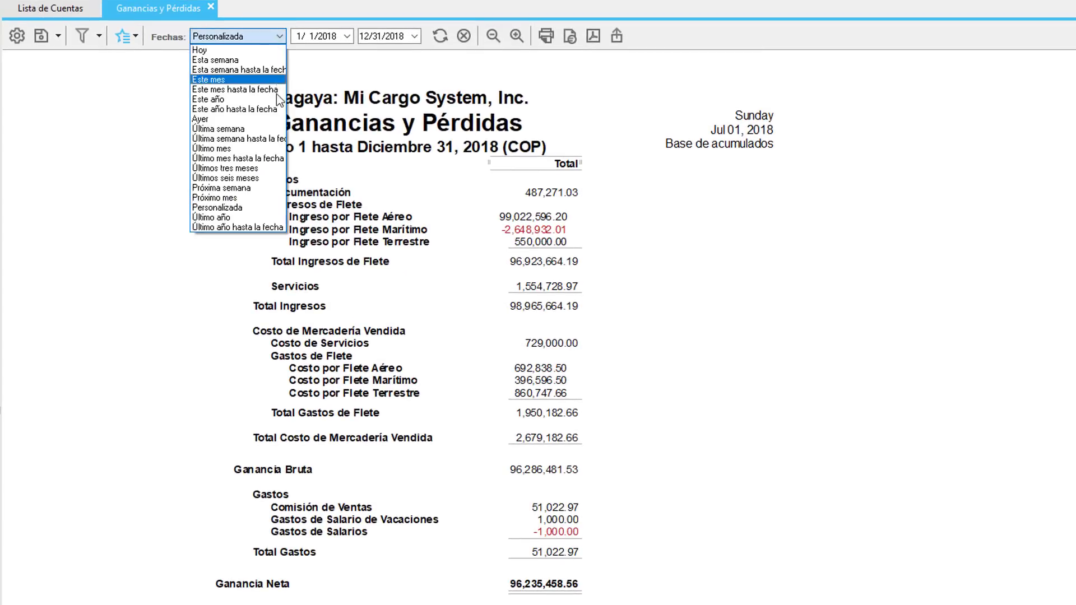